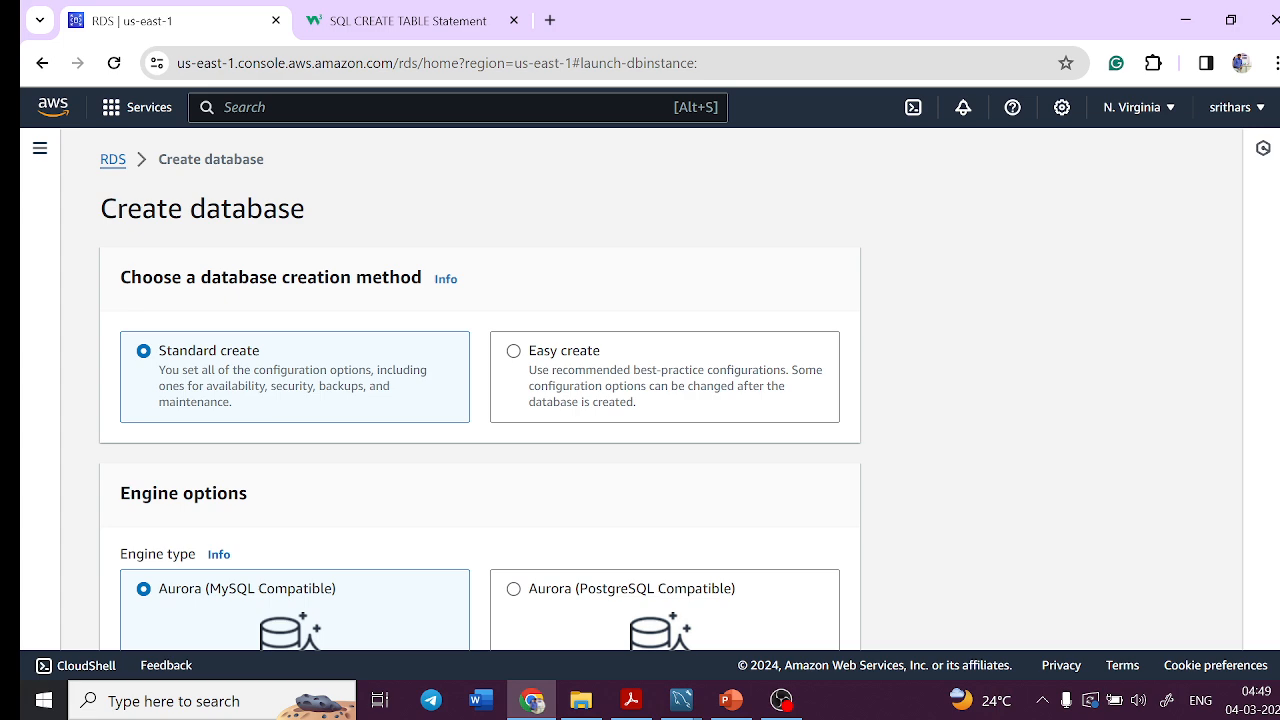
# Step: Choose MySQL as the engine type and pick the Free tier template for the new database
pyautogui.scroll(-2, 370, 312)
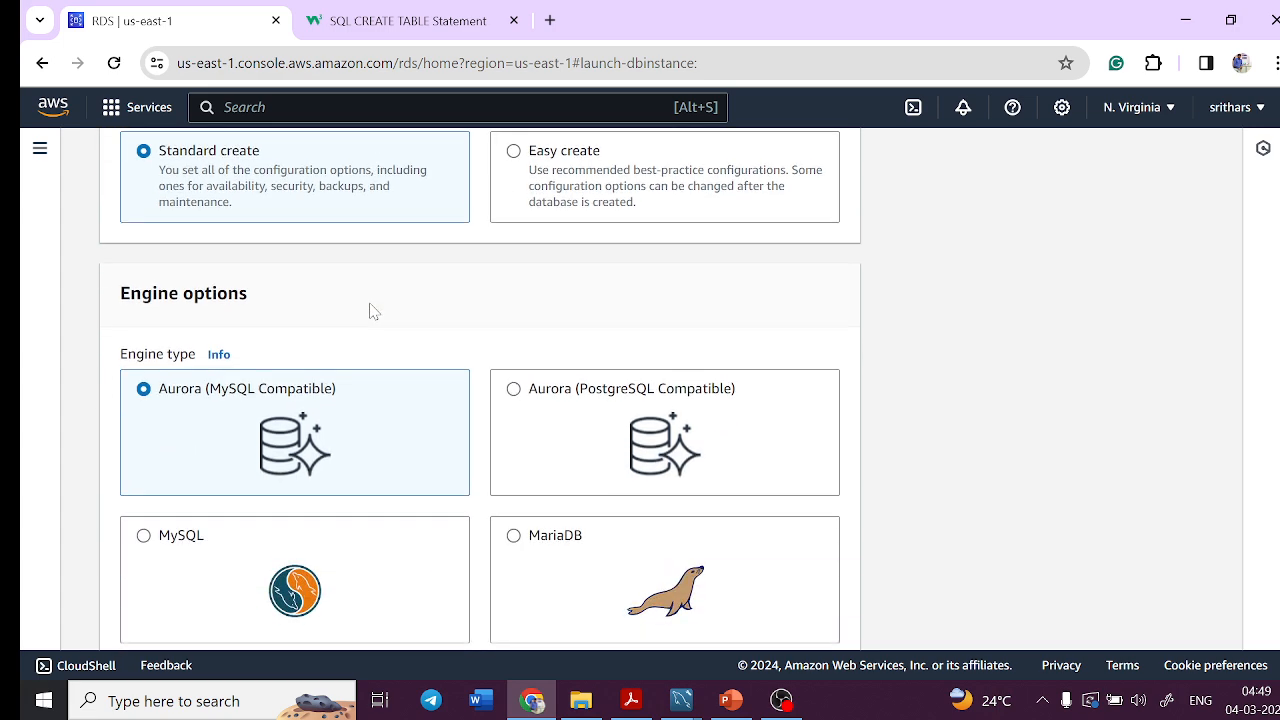
pyautogui.scroll(-2, 186, 463)
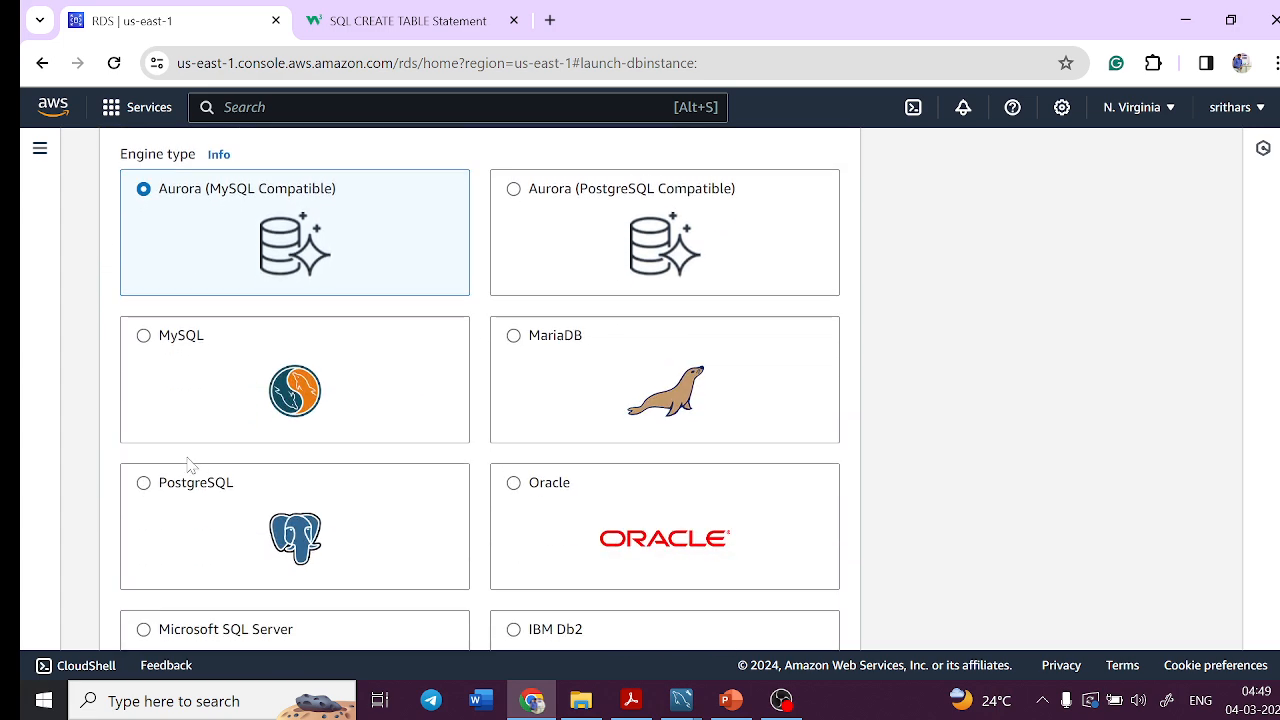
pyautogui.click(146, 336)
pyautogui.scroll(-7, 255, 378)
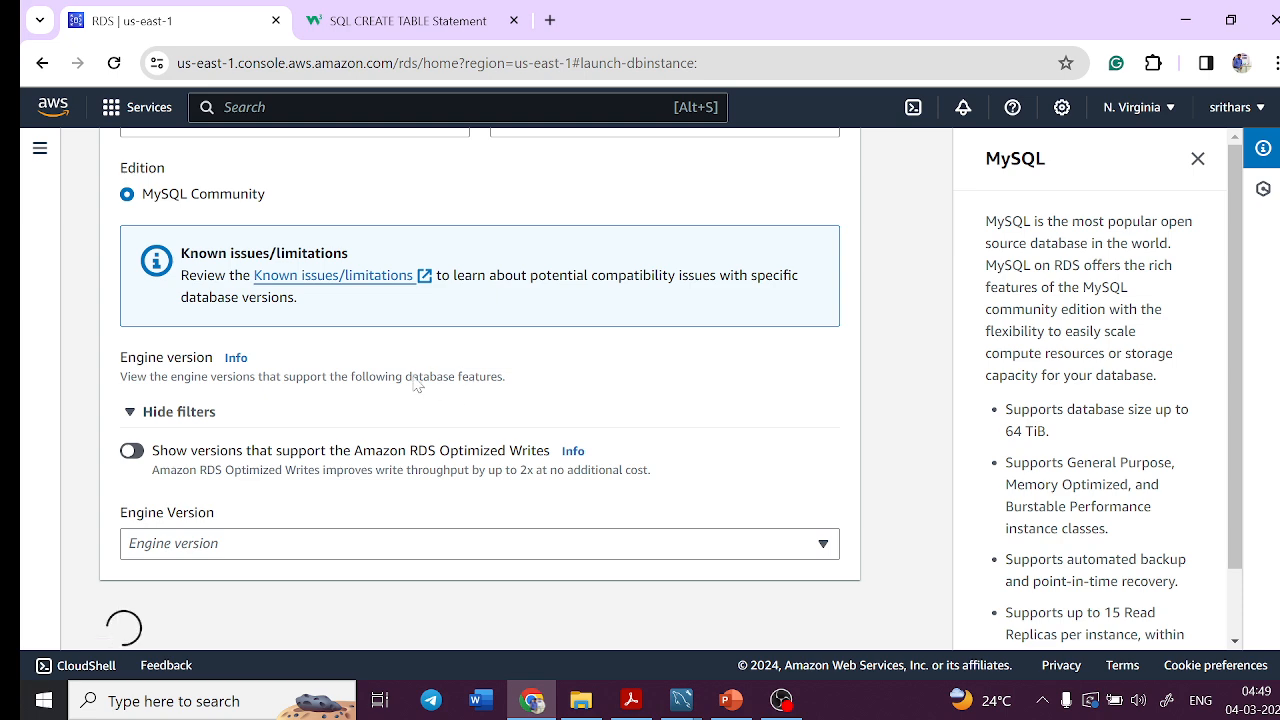
pyautogui.scroll(-2, 370, 396)
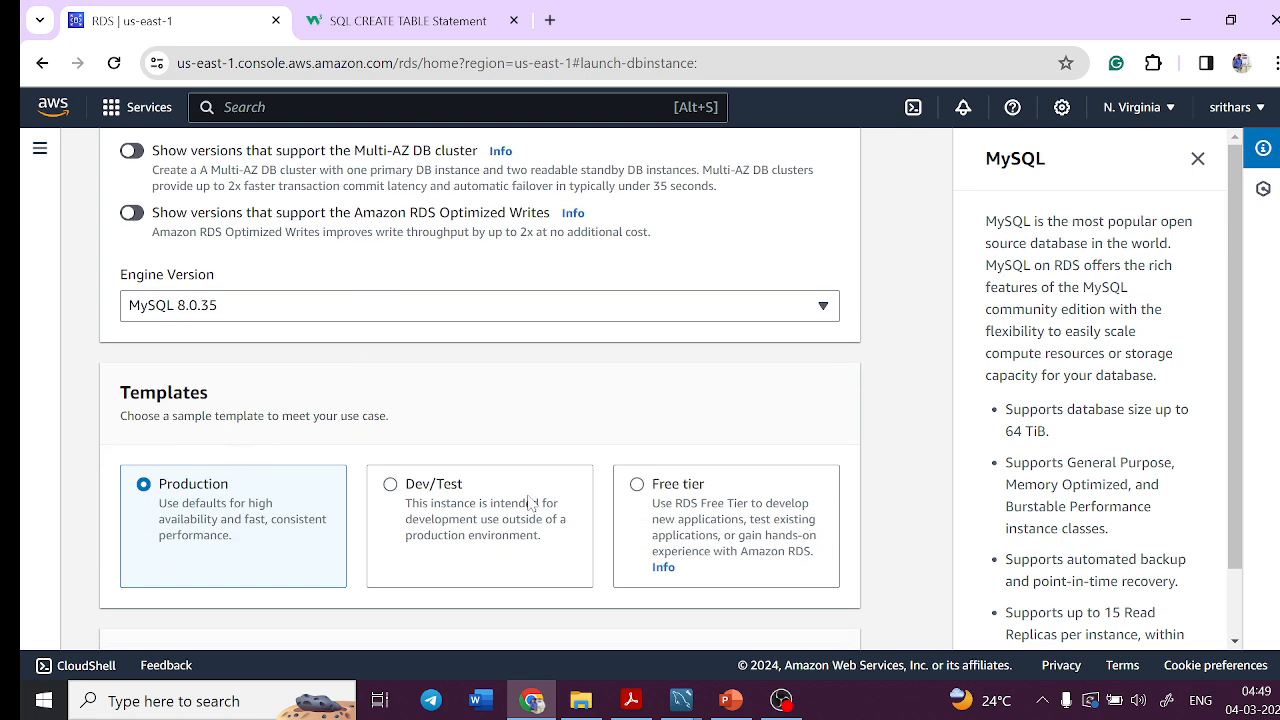
pyautogui.click(638, 486)
# Step: Enter the master password for the database and confirm it in the credentials settings
pyautogui.scroll(-5, 640, 494)
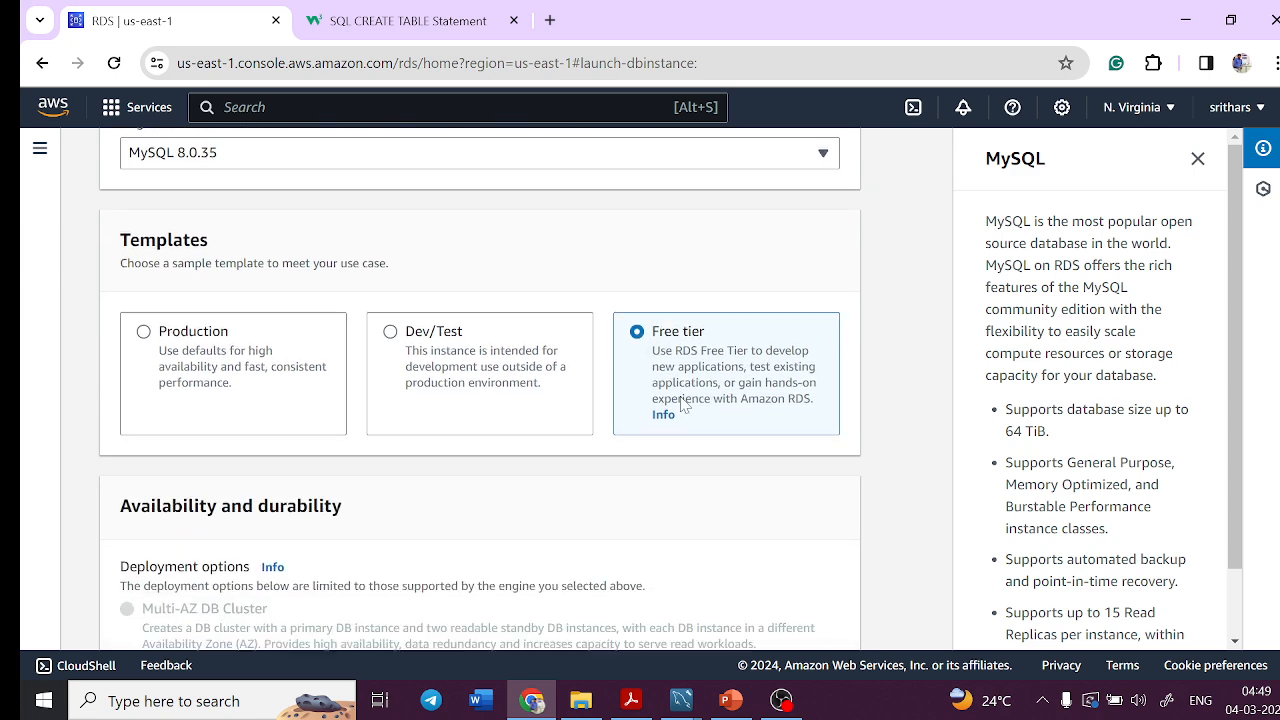
pyautogui.scroll(-2, 160, 420)
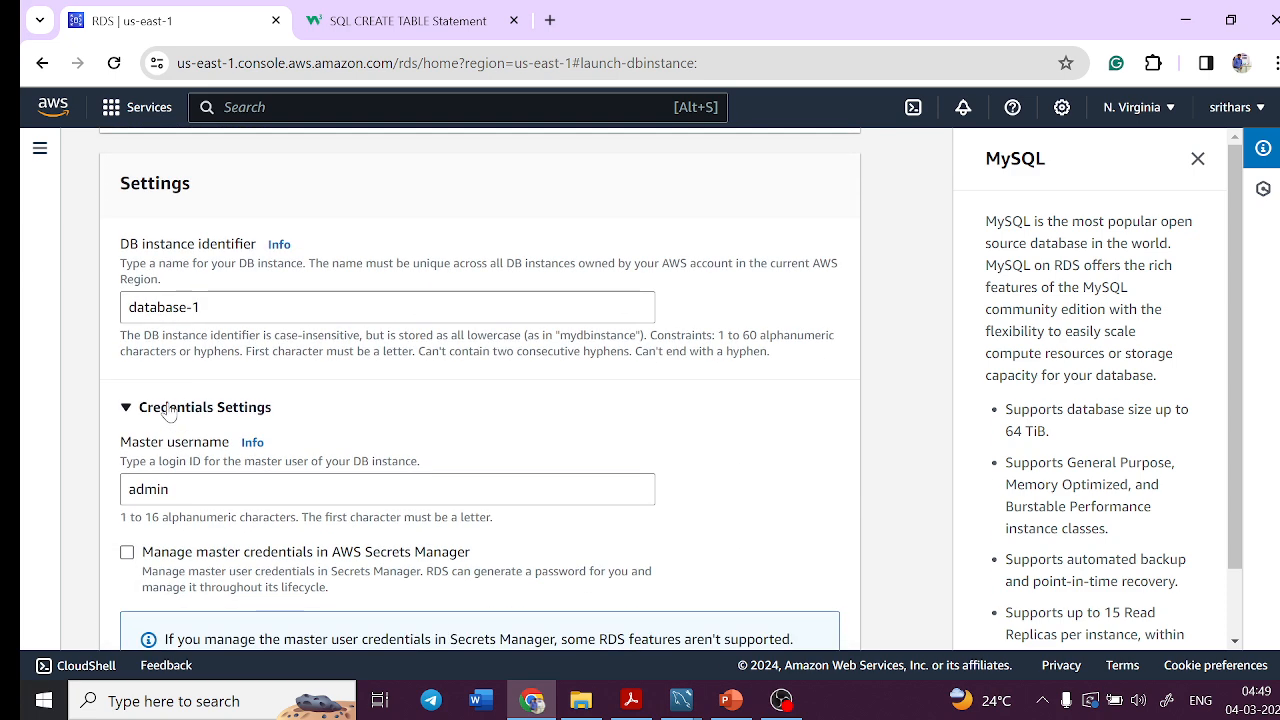
pyautogui.scroll(-2, 220, 400)
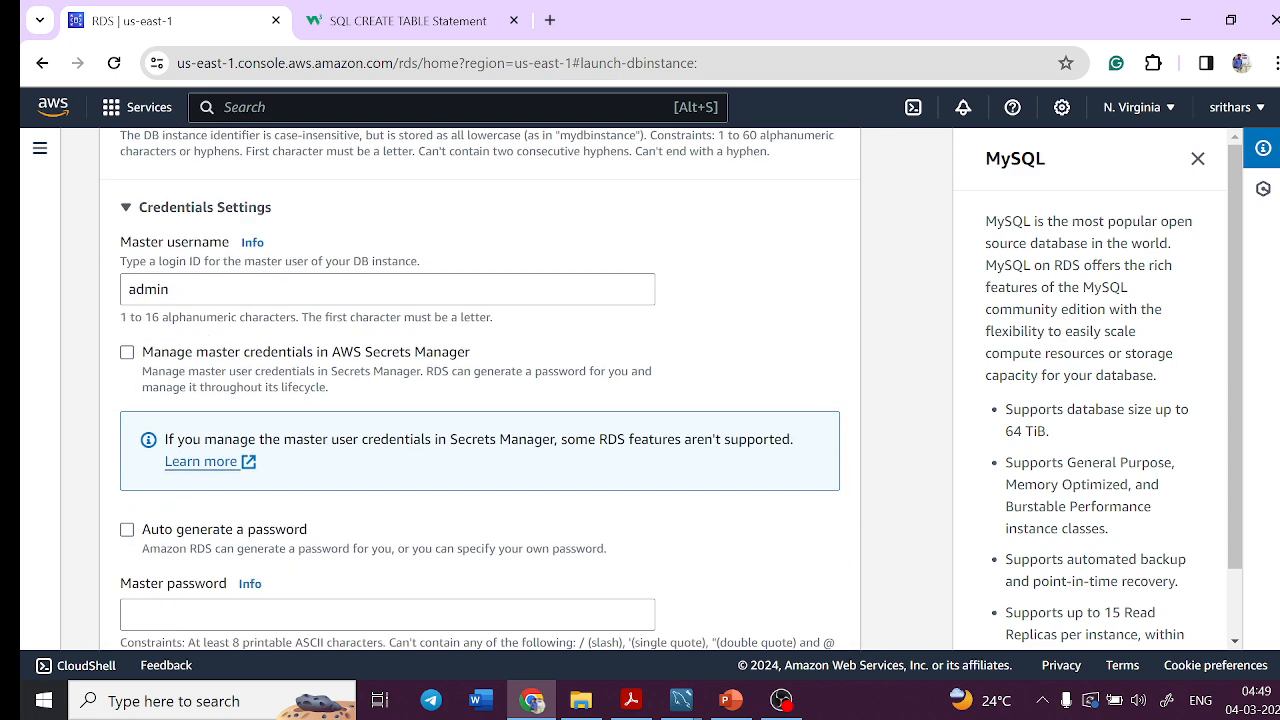
pyautogui.moveTo(127, 248); pyautogui.dragTo(236, 256)
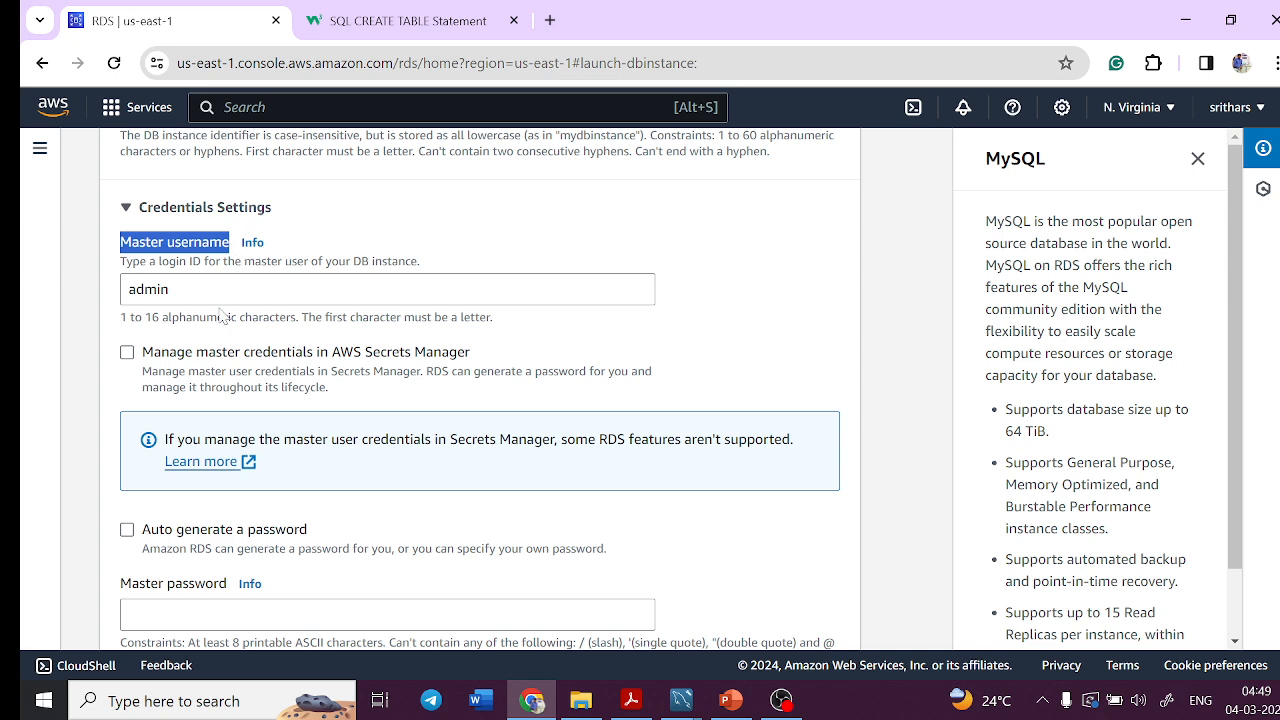
pyautogui.scroll(-2, 194, 578)
pyautogui.click(194, 415)
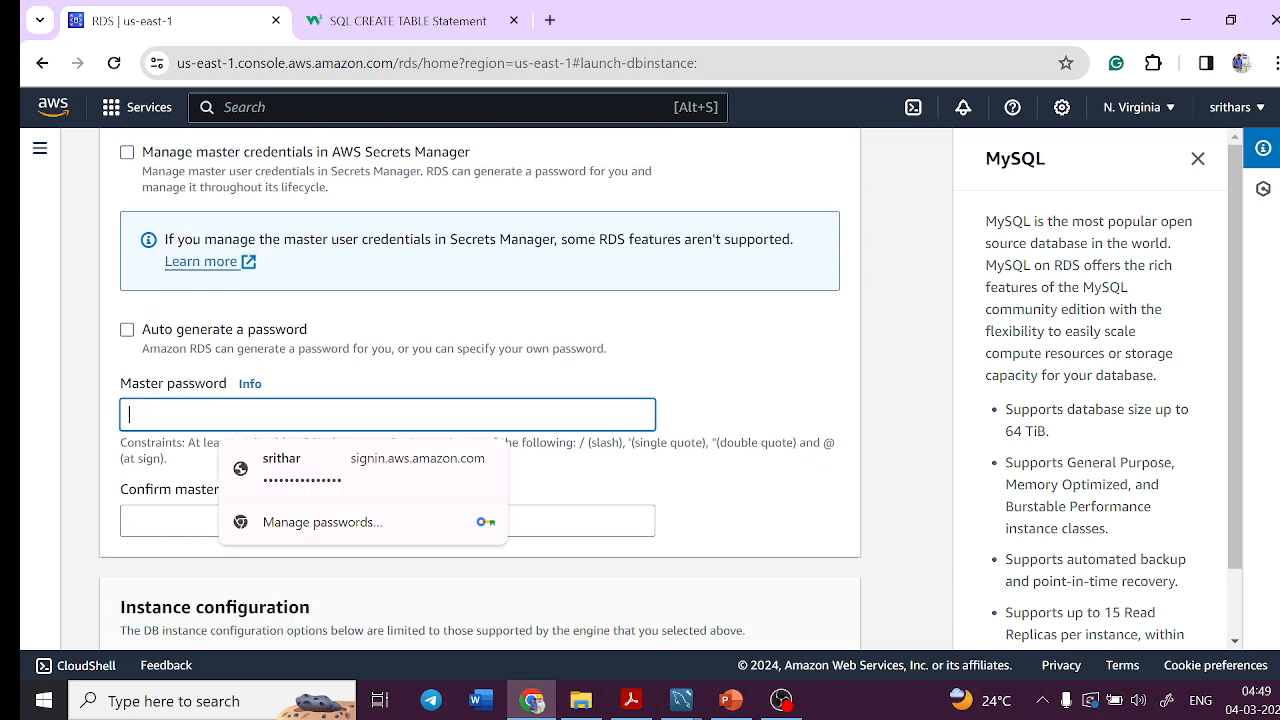
pyautogui.write('••')
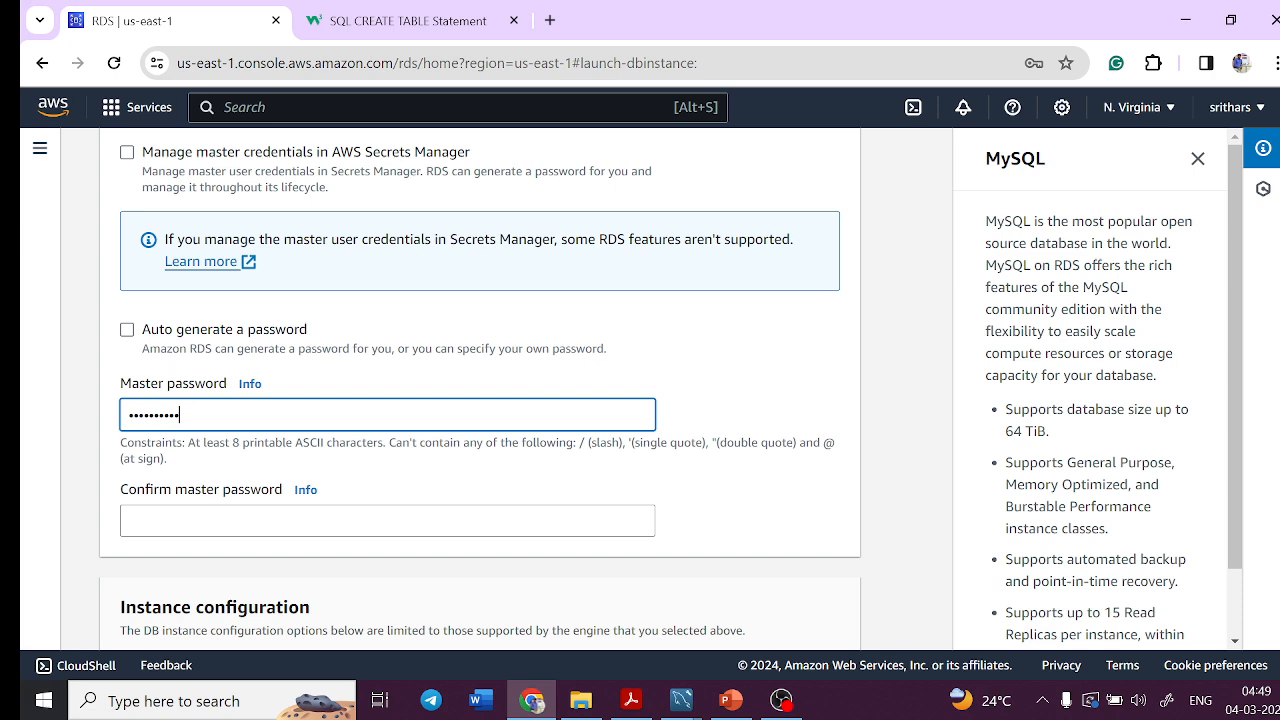
pyautogui.click(194, 521)
pyautogui.write('•••••')
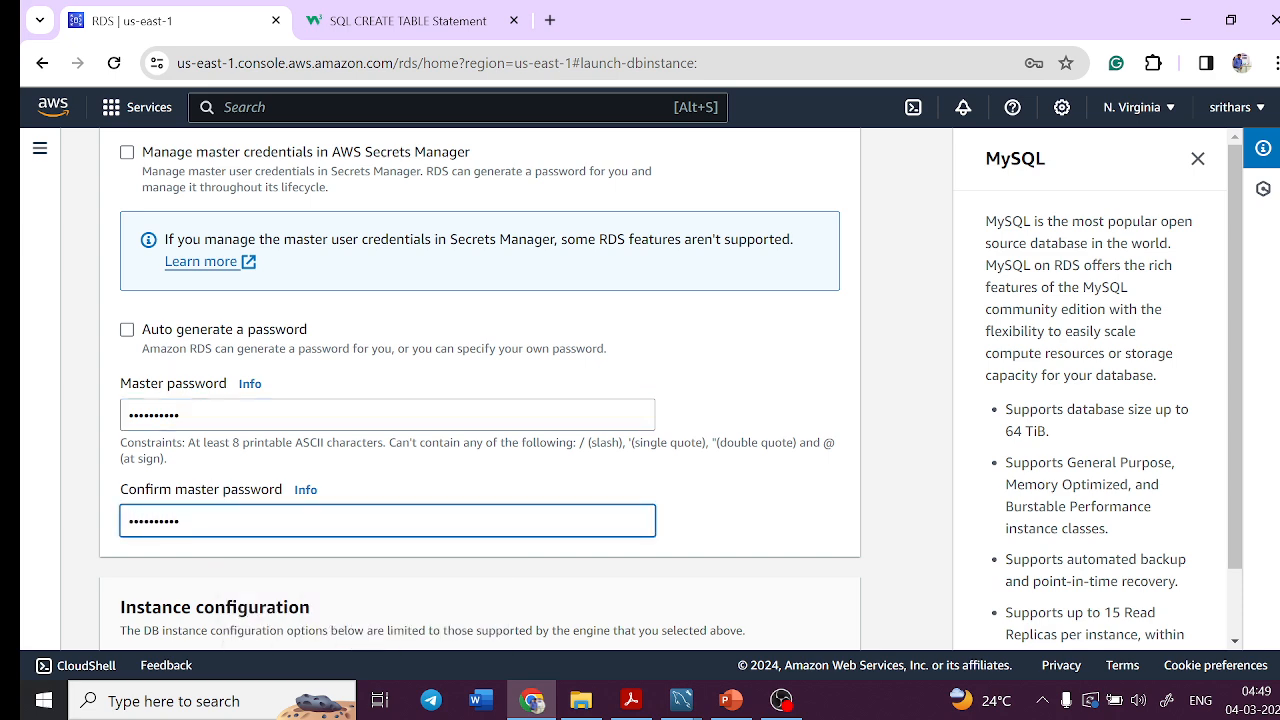
# Step: Set the DB instance class to db.t2.micro
pyautogui.scroll(-5, 329, 443)
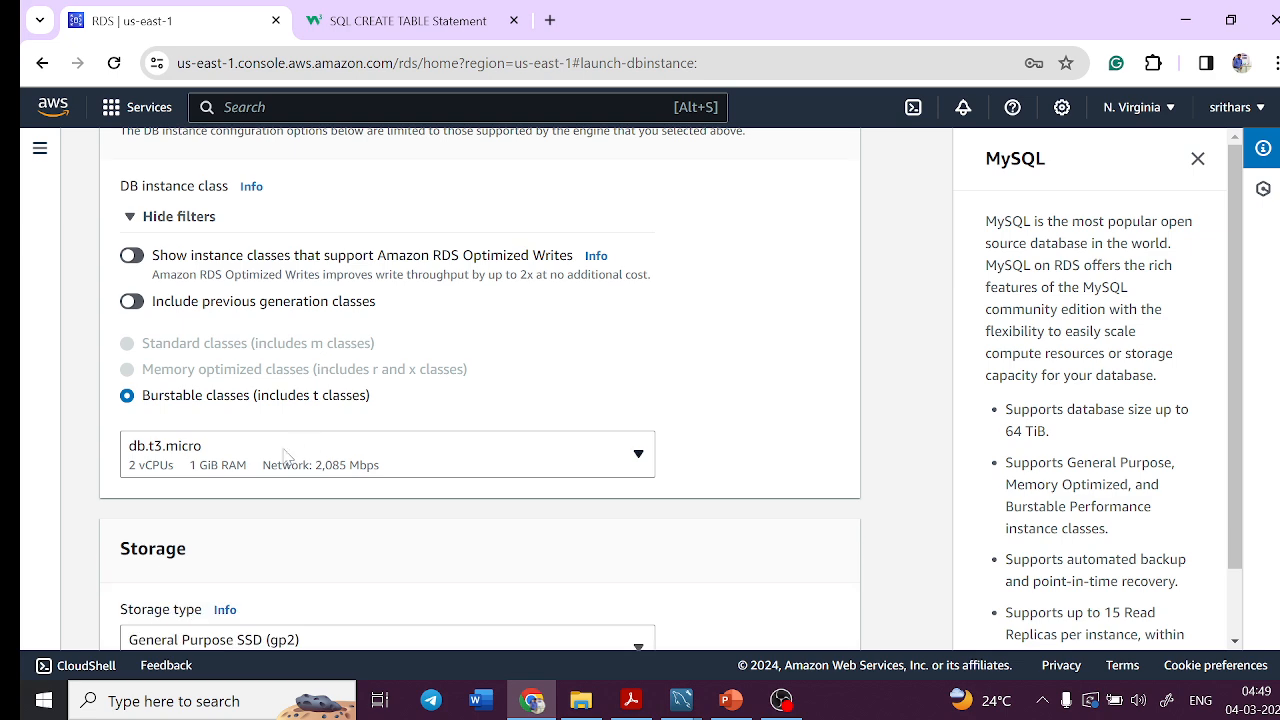
pyautogui.click(282, 457)
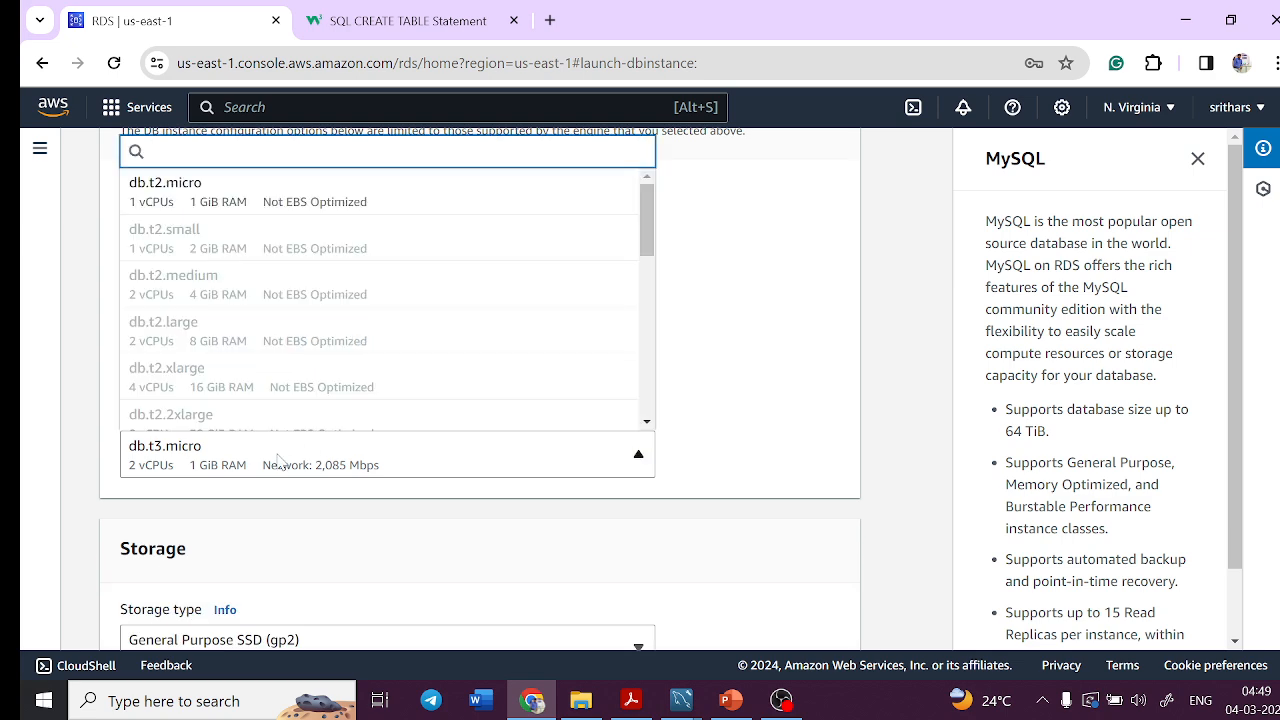
pyautogui.click(218, 196)
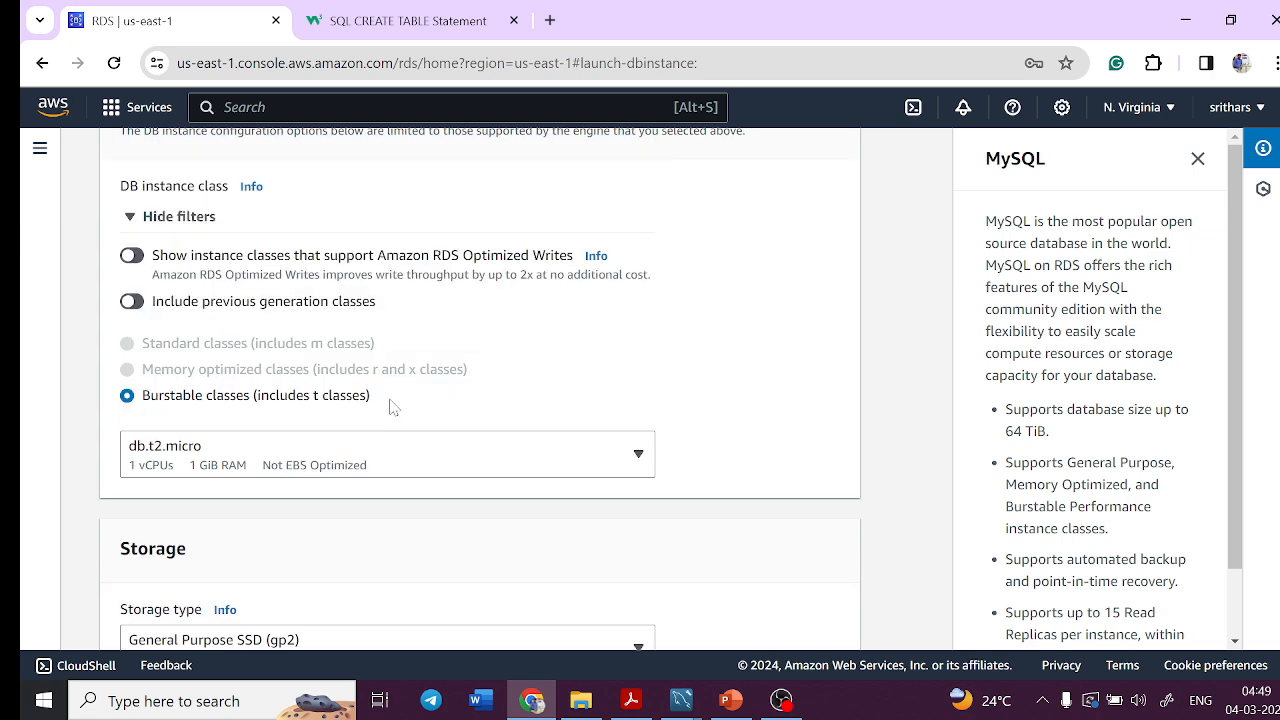
# Step: Set public access to Yes in the connectivity settings, keeping the default storage, VPC and subnet group
pyautogui.scroll(-4, 393, 406)
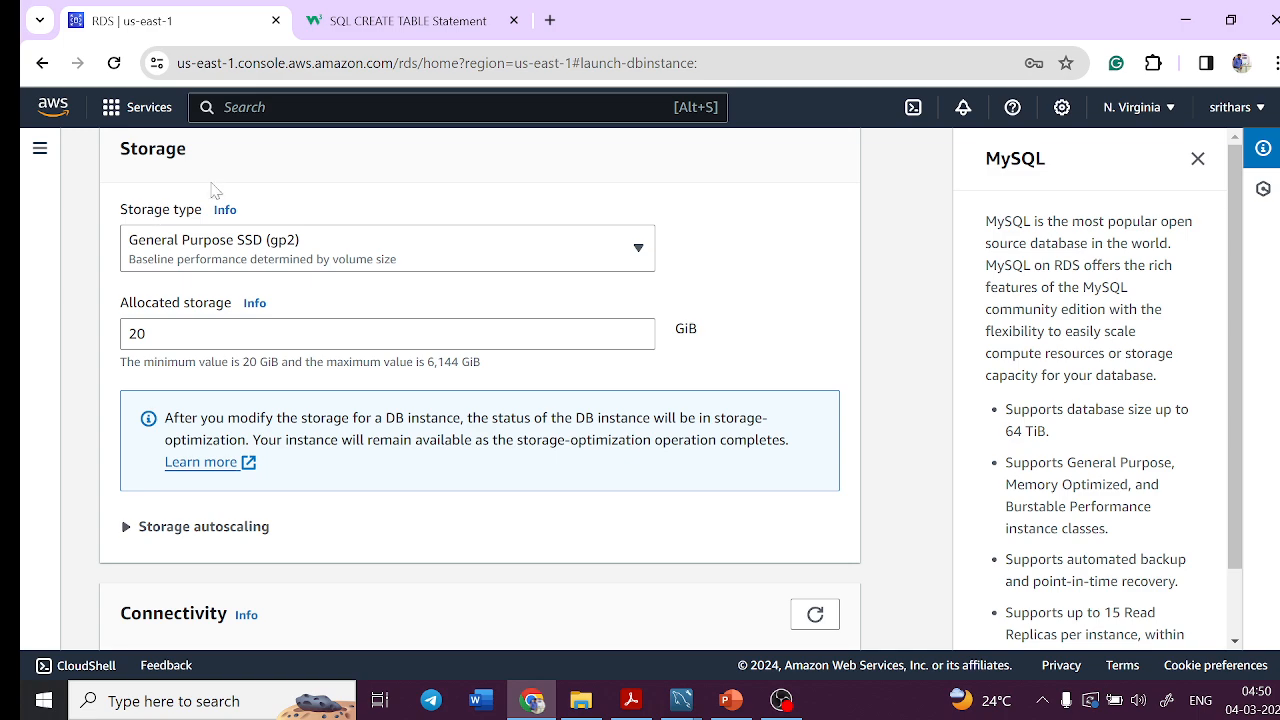
pyautogui.scroll(-3, 317, 460)
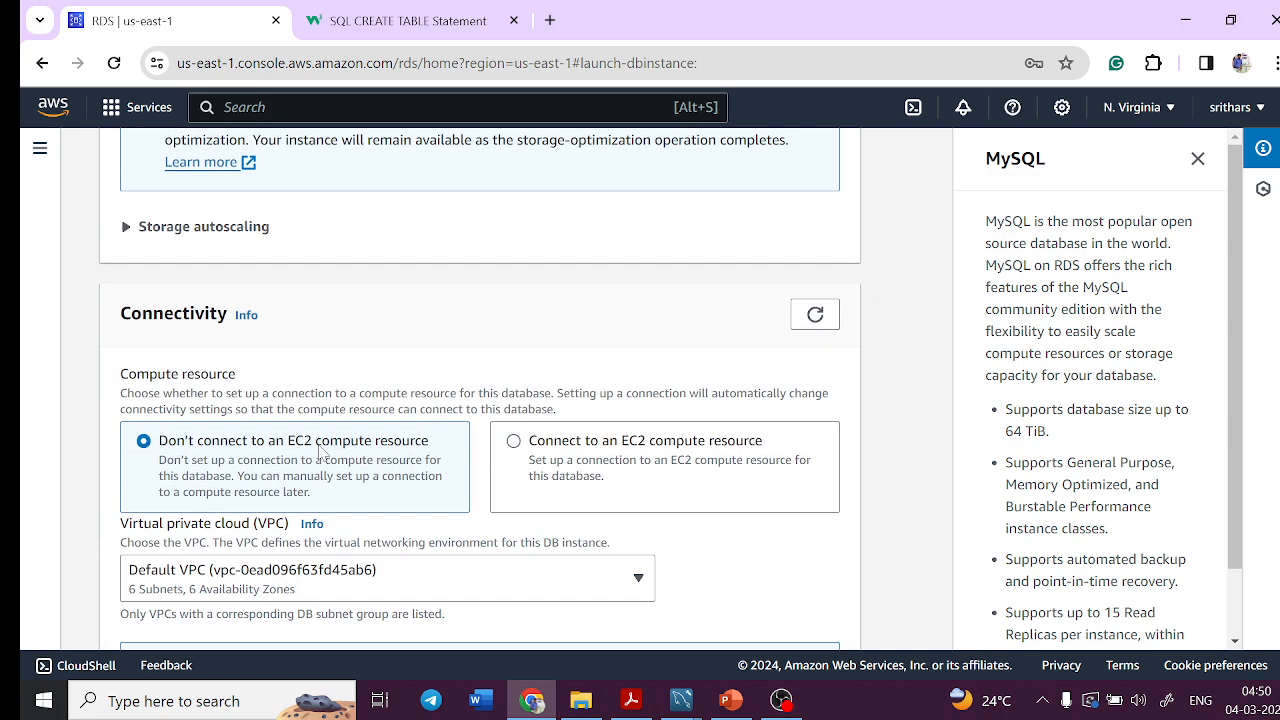
pyautogui.scroll(-4, 345, 444)
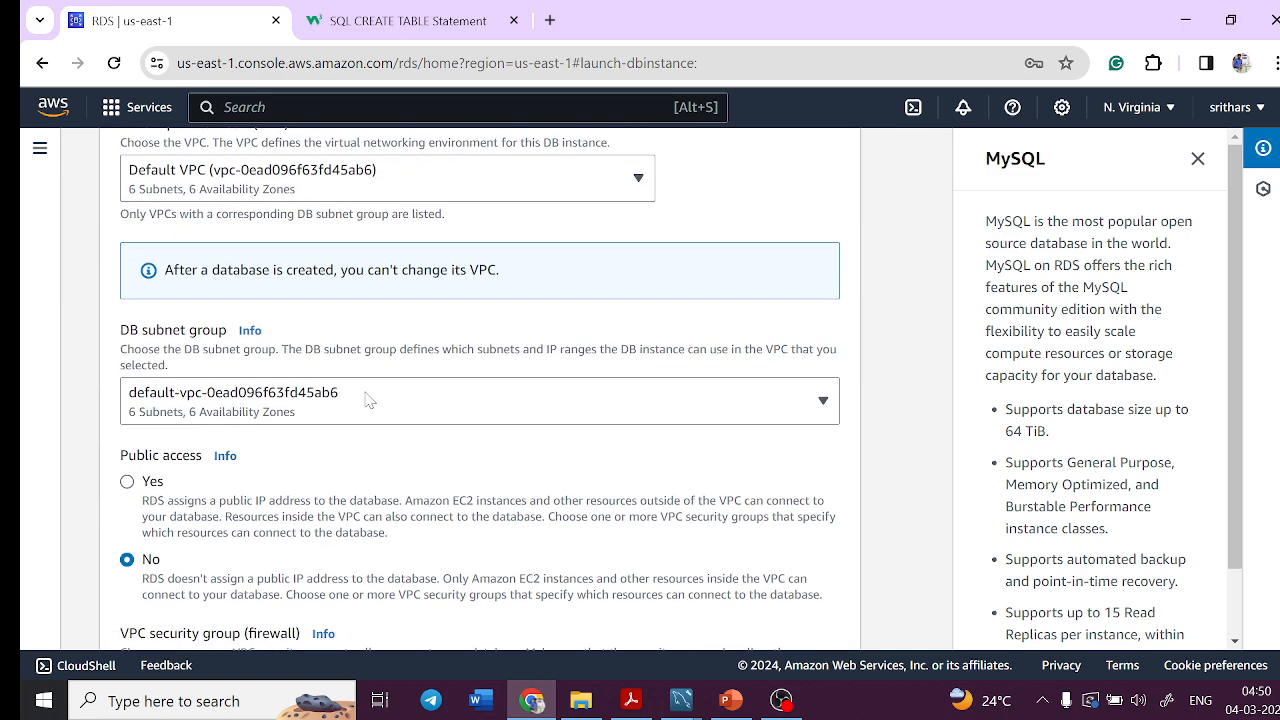
pyautogui.scroll(3, 245, 342)
pyautogui.scroll(-3, 245, 342)
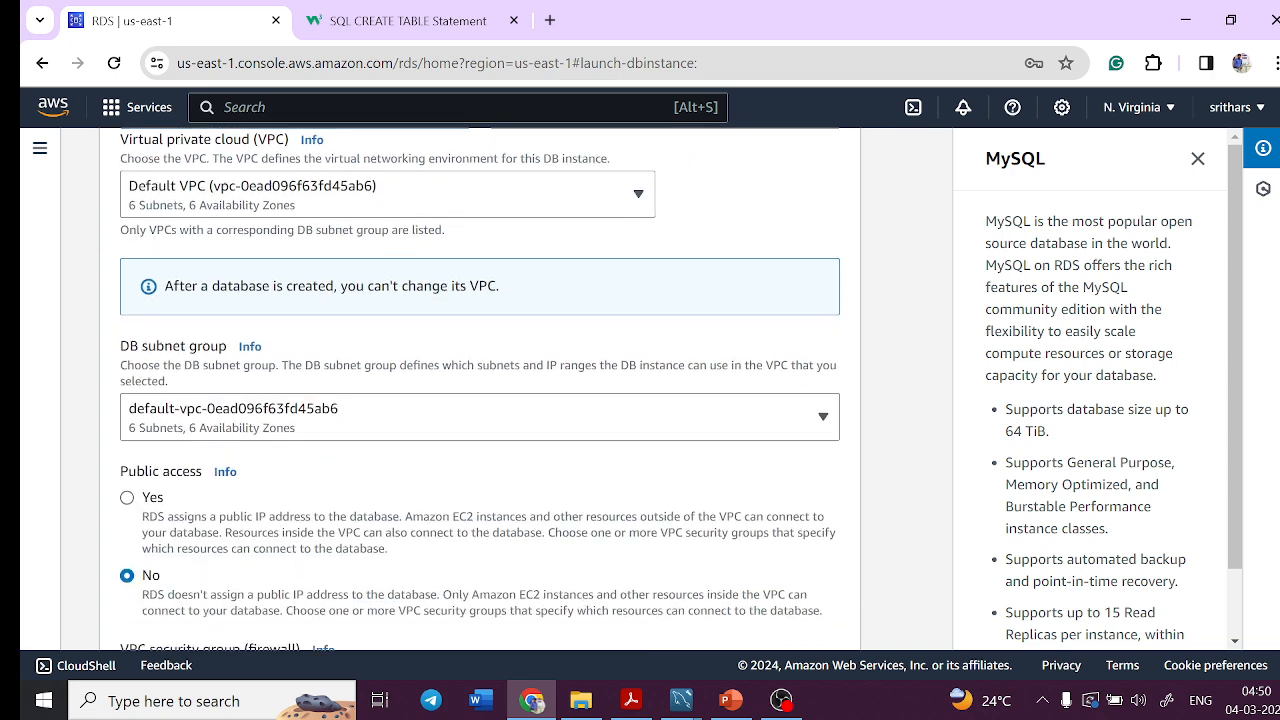
pyautogui.scroll(-1, 320, 325)
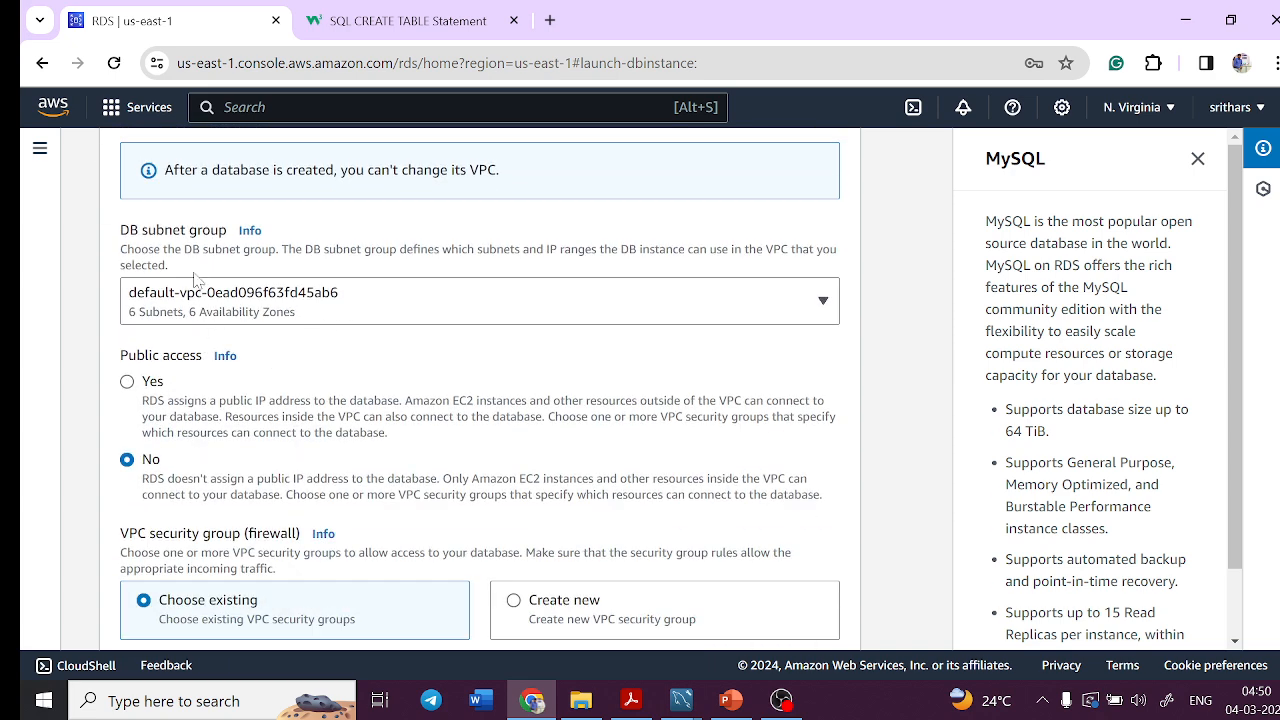
pyautogui.scroll(-1, 310, 445)
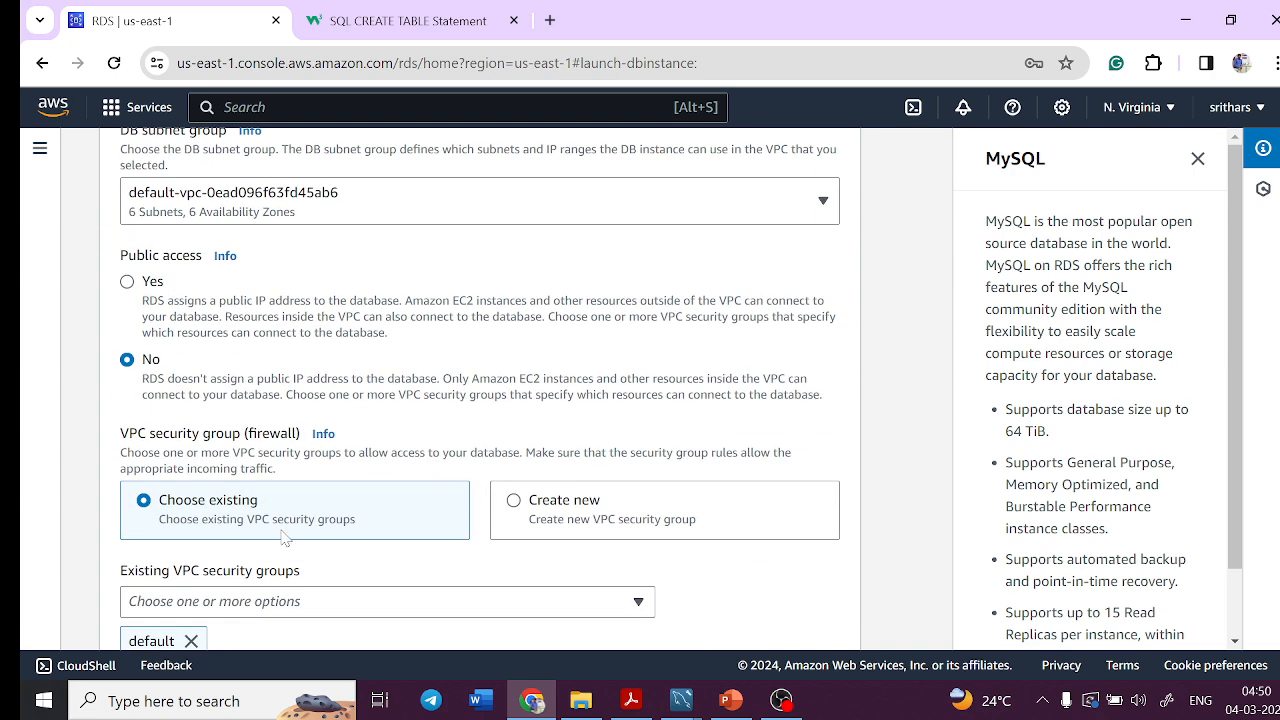
pyautogui.moveTo(120, 257); pyautogui.dragTo(210, 262)
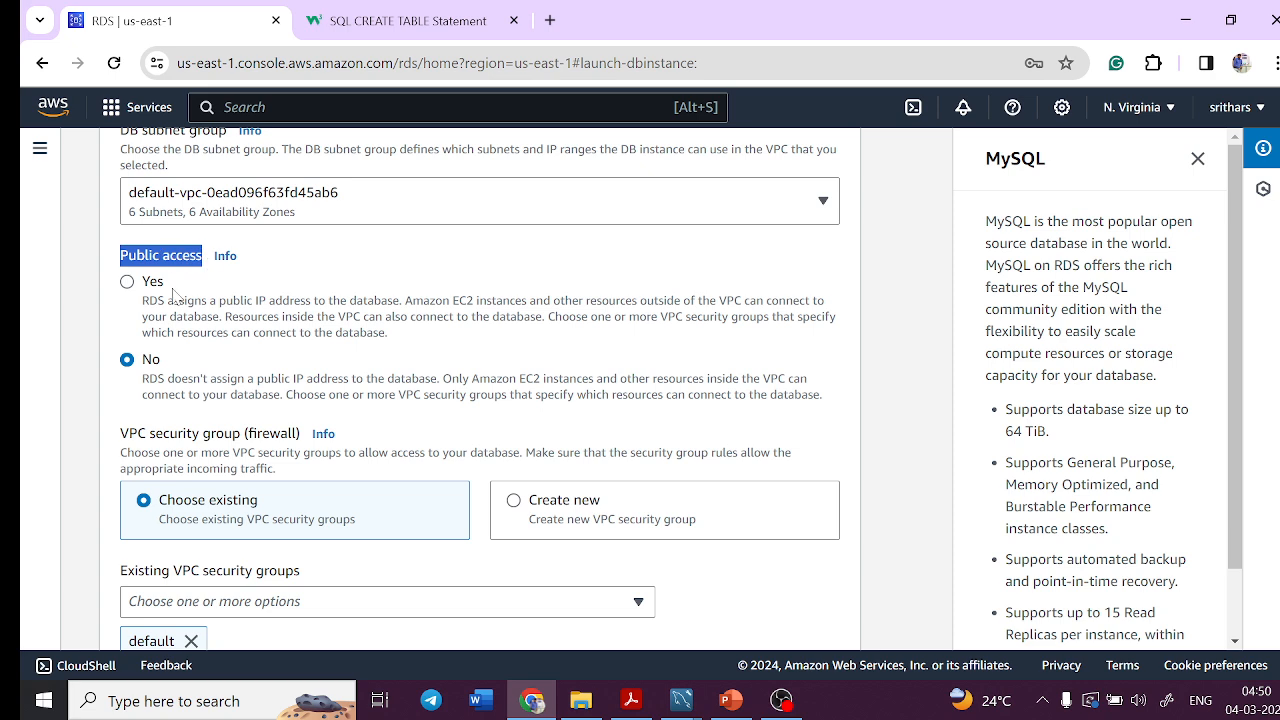
pyautogui.click(127, 282)
# Step: Remove the default group from the existing VPC security groups and select it again
pyautogui.scroll(-2, 450, 500)
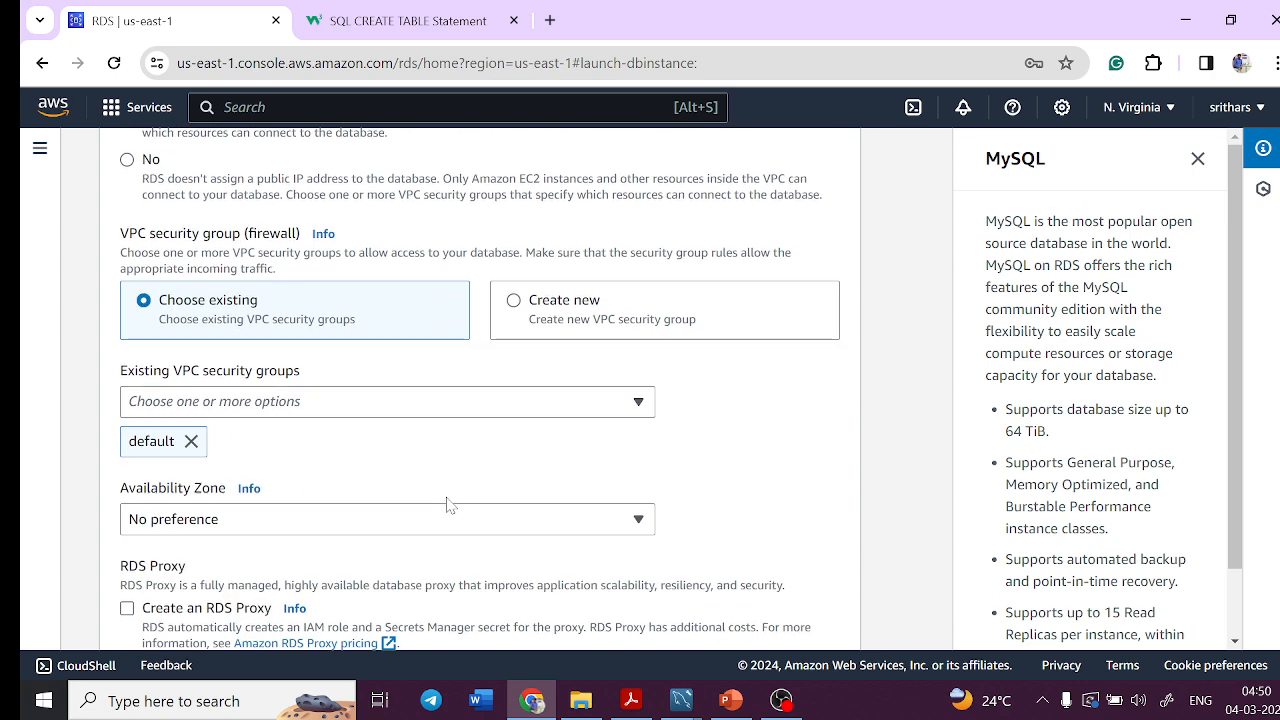
pyautogui.click(191, 441)
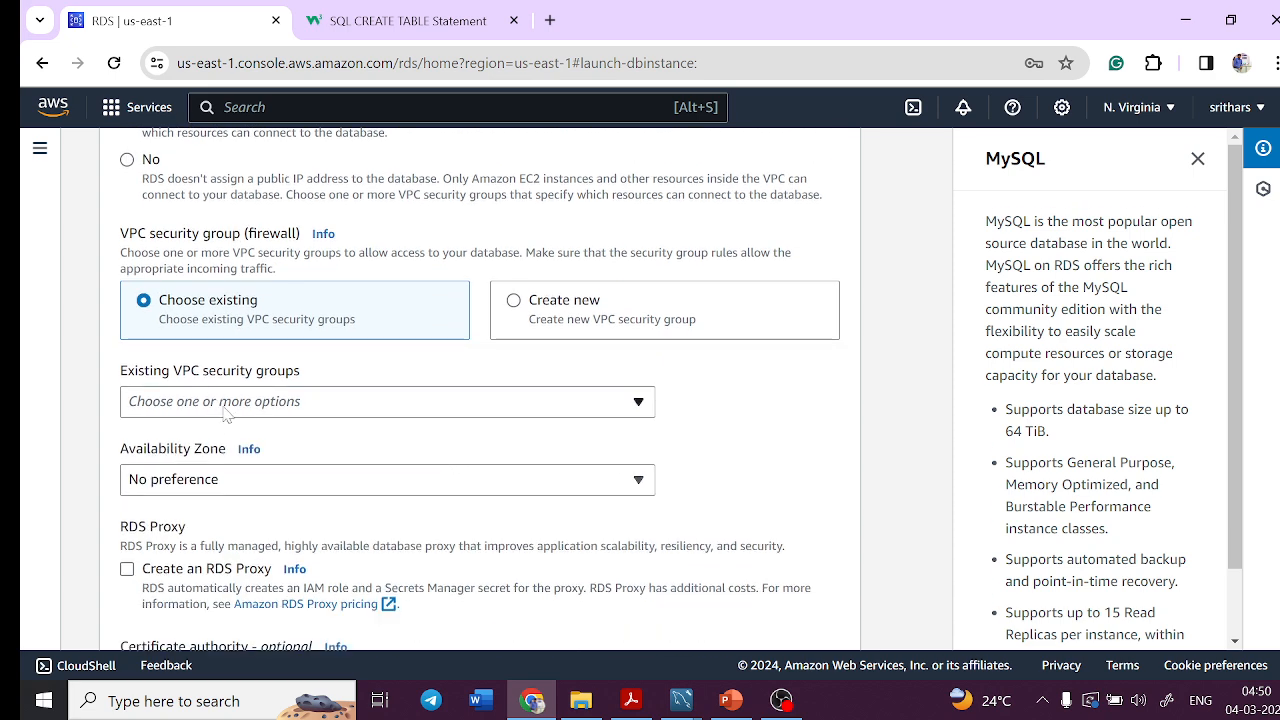
pyautogui.click(230, 403)
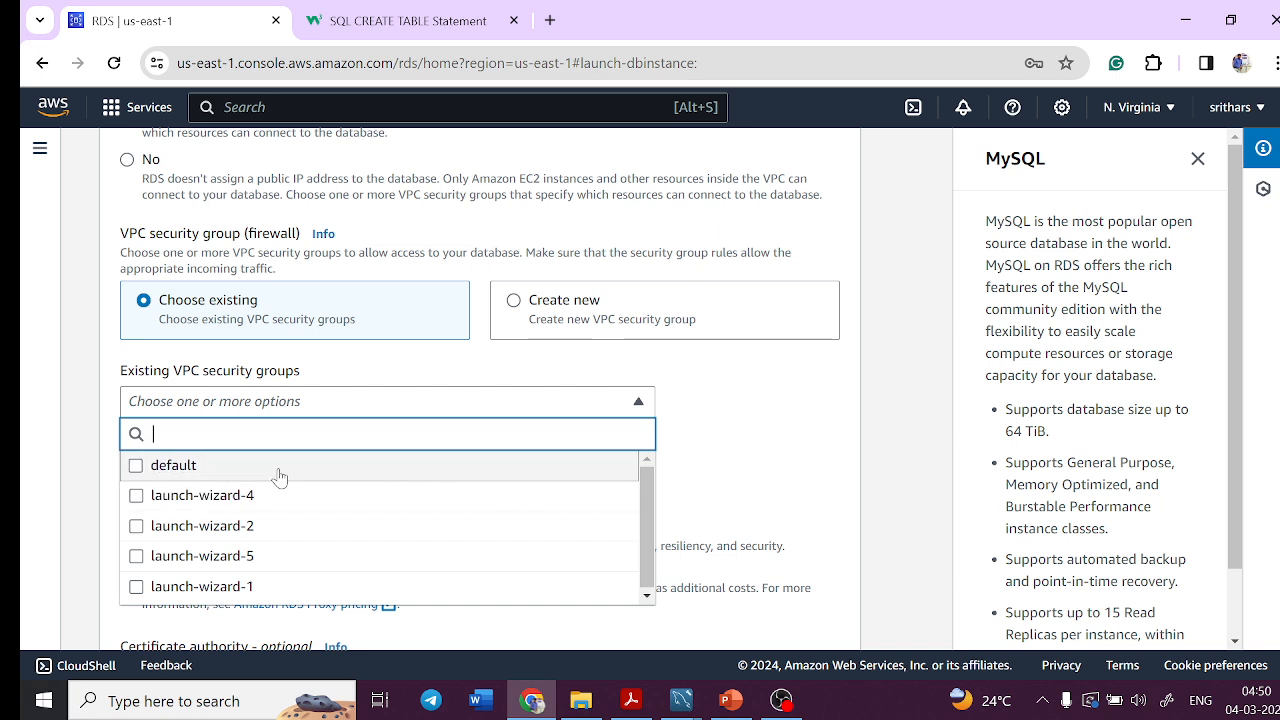
pyautogui.click(176, 468)
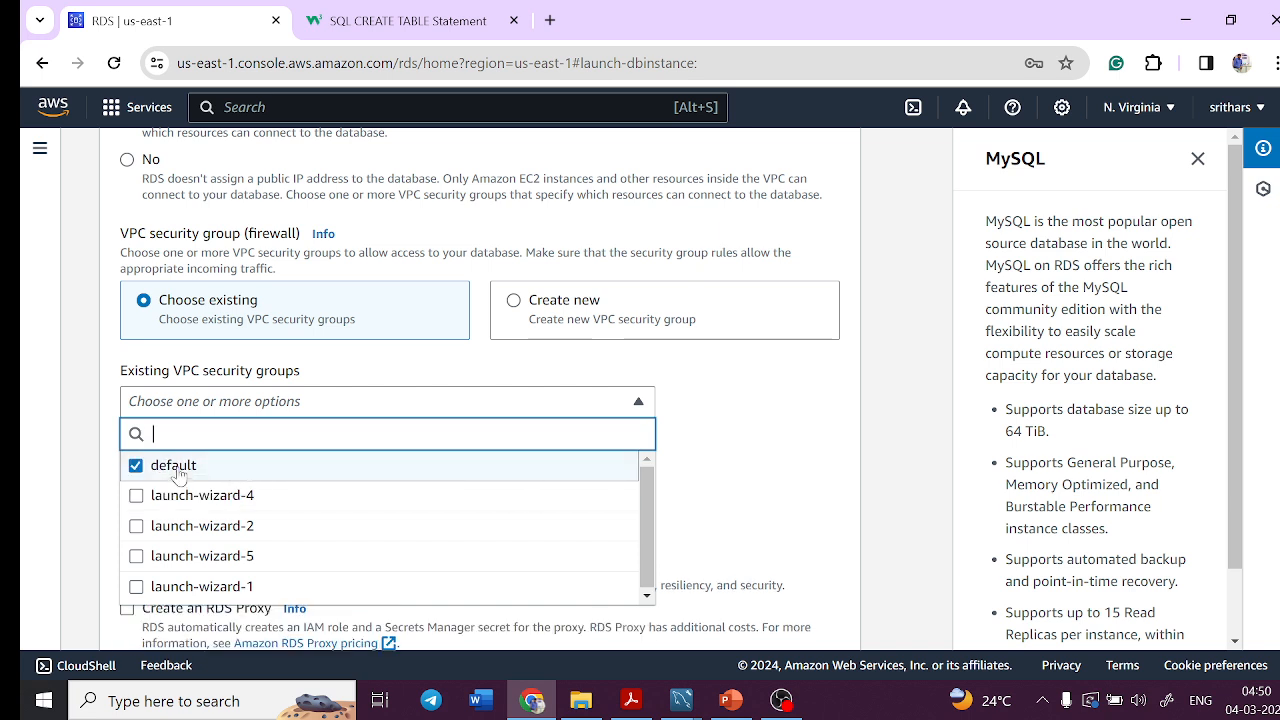
pyautogui.click(724, 376)
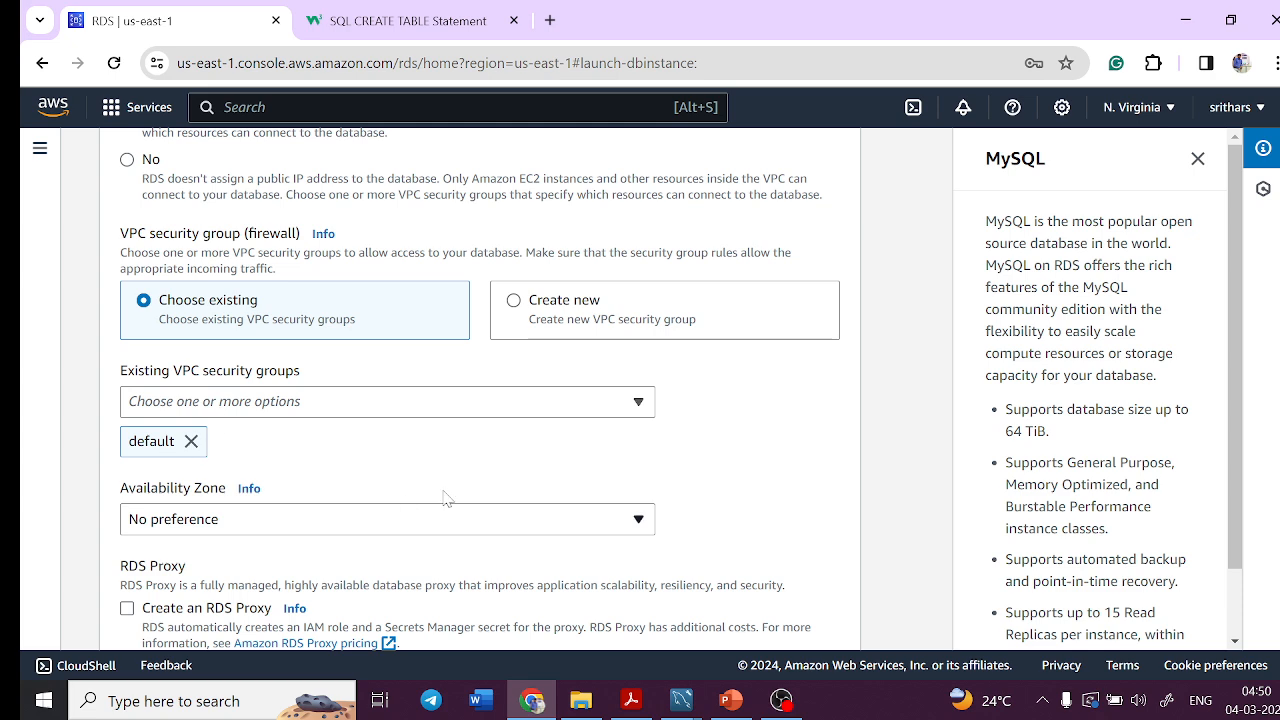
# Step: Expand the additional configuration below Monitoring and set the initial database name to mydb
pyautogui.scroll(-4, 443, 494)
pyautogui.scroll(-1, 314, 371)
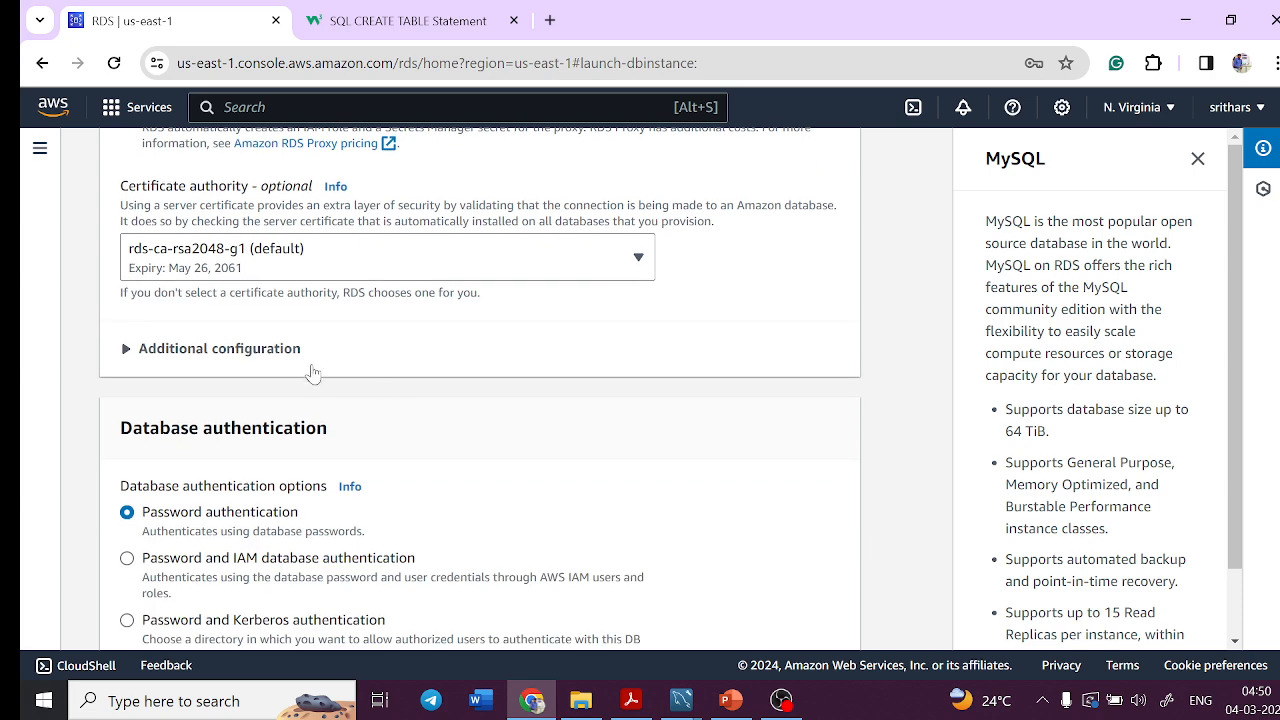
pyautogui.scroll(-3, 305, 340)
pyautogui.scroll(-2, 305, 322)
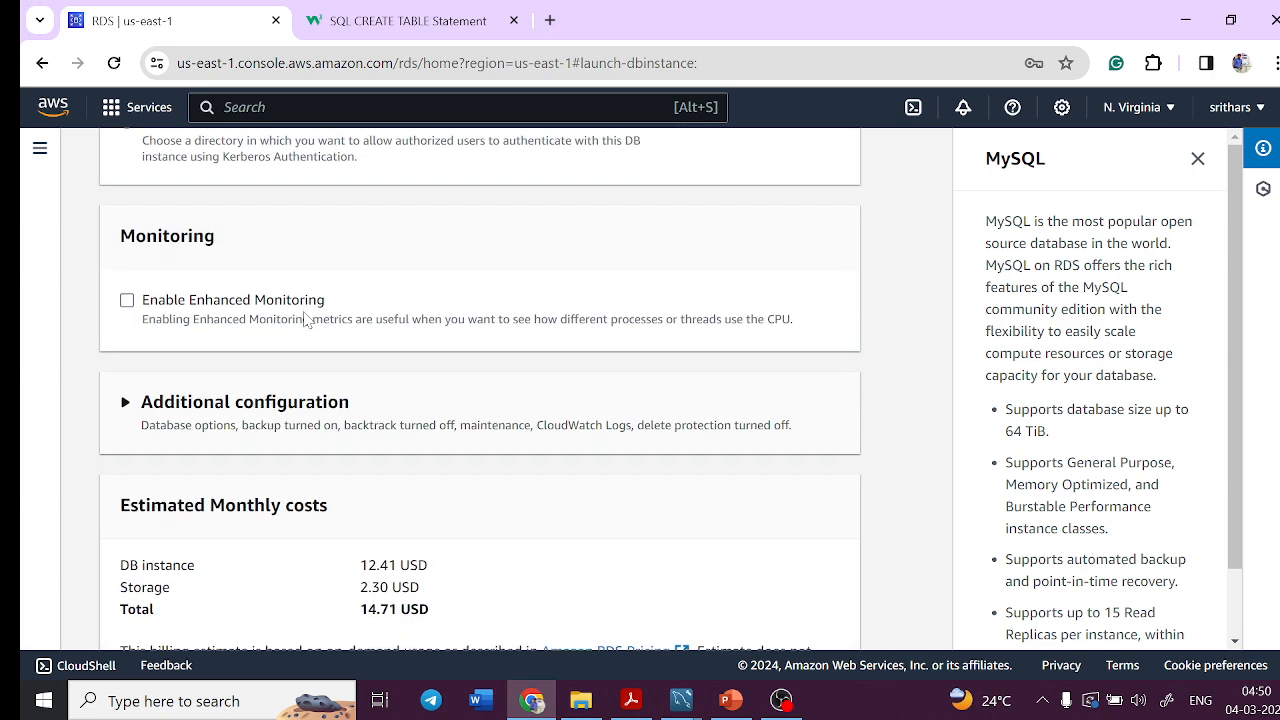
pyautogui.click(127, 402)
pyautogui.scroll(-1, 306, 436)
pyautogui.scroll(-1, 306, 436)
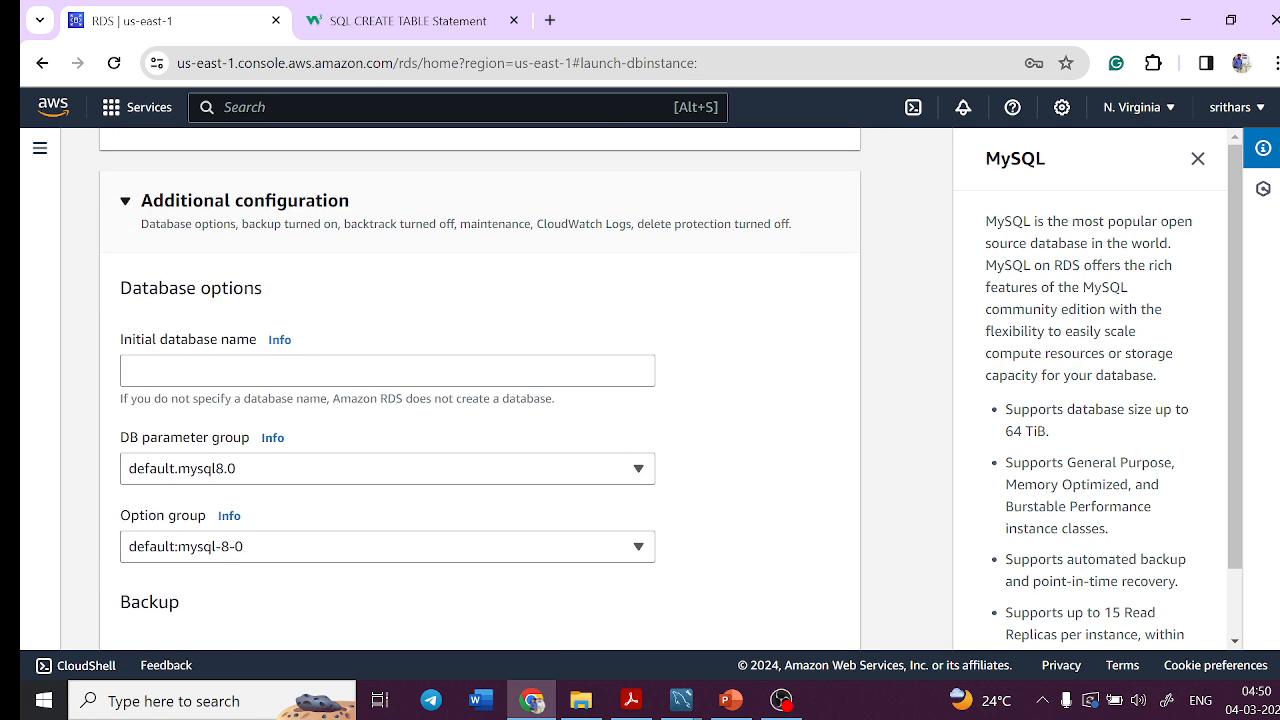
pyautogui.click(300, 371)
pyautogui.write('m')
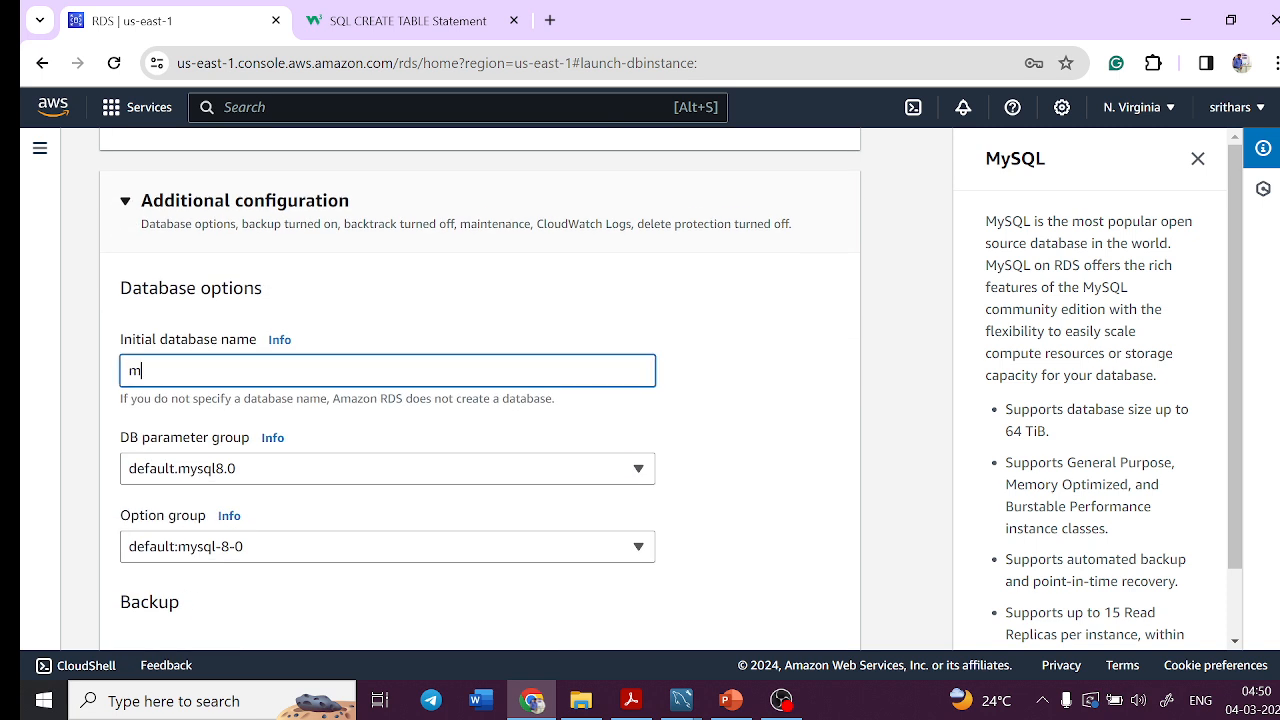
pyautogui.write('ydb')
# Step: Disable automated backups for the database
pyautogui.scroll(-7, 476, 395)
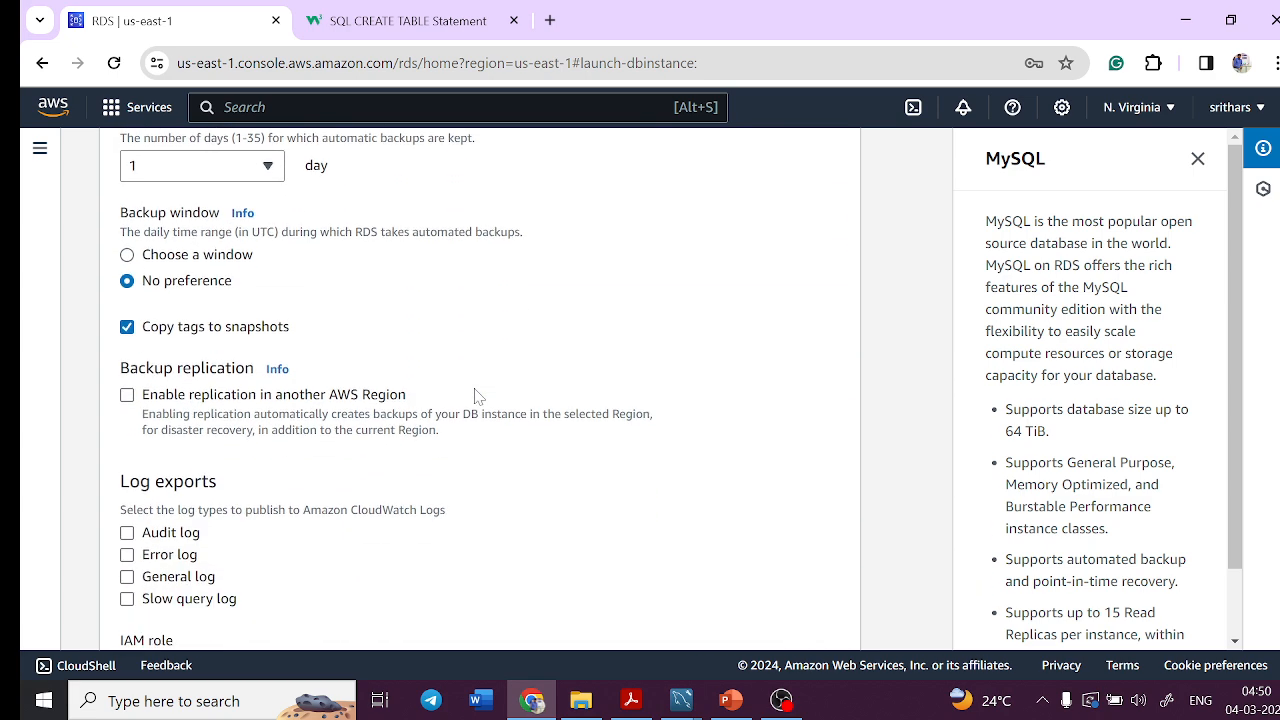
pyautogui.scroll(3, 476, 395)
pyautogui.scroll(1, 225, 290)
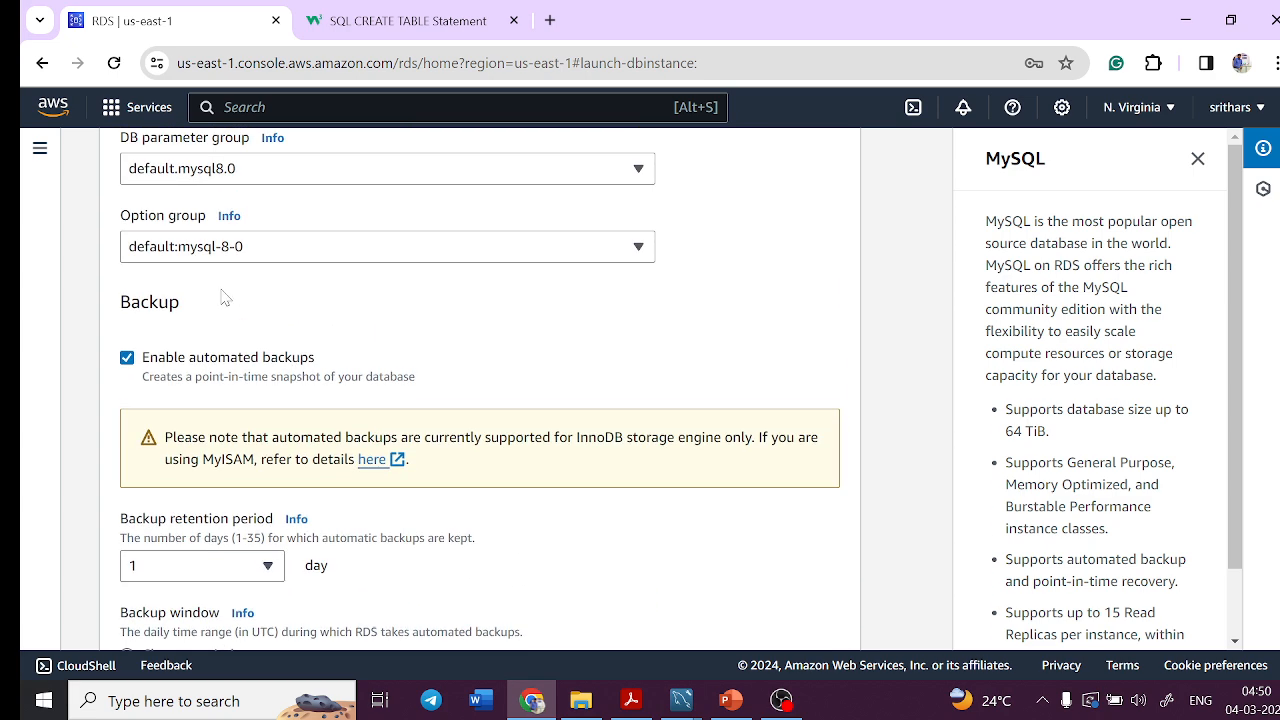
pyautogui.click(172, 360)
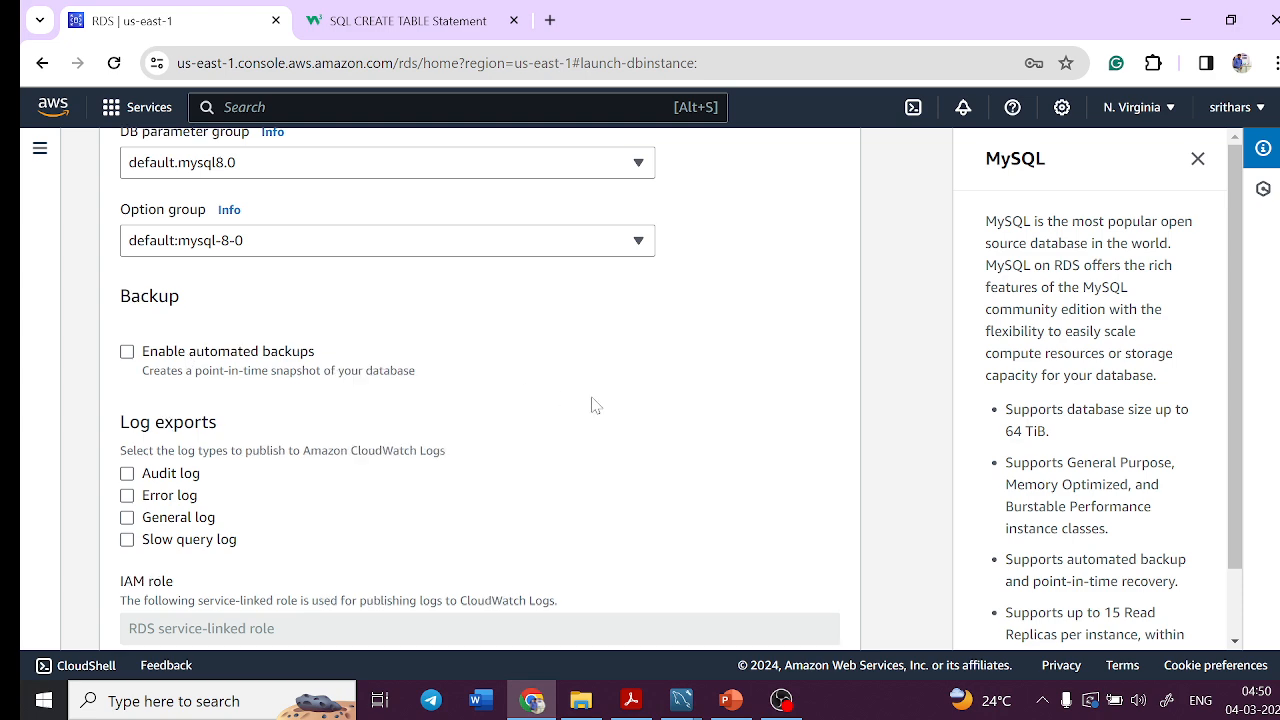
# Step: Create the database with the remaining log export, maintenance and deletion protection defaults, and dismiss the suggested add-ons
pyautogui.scroll(-5, 591, 403)
pyautogui.scroll(1, 591, 403)
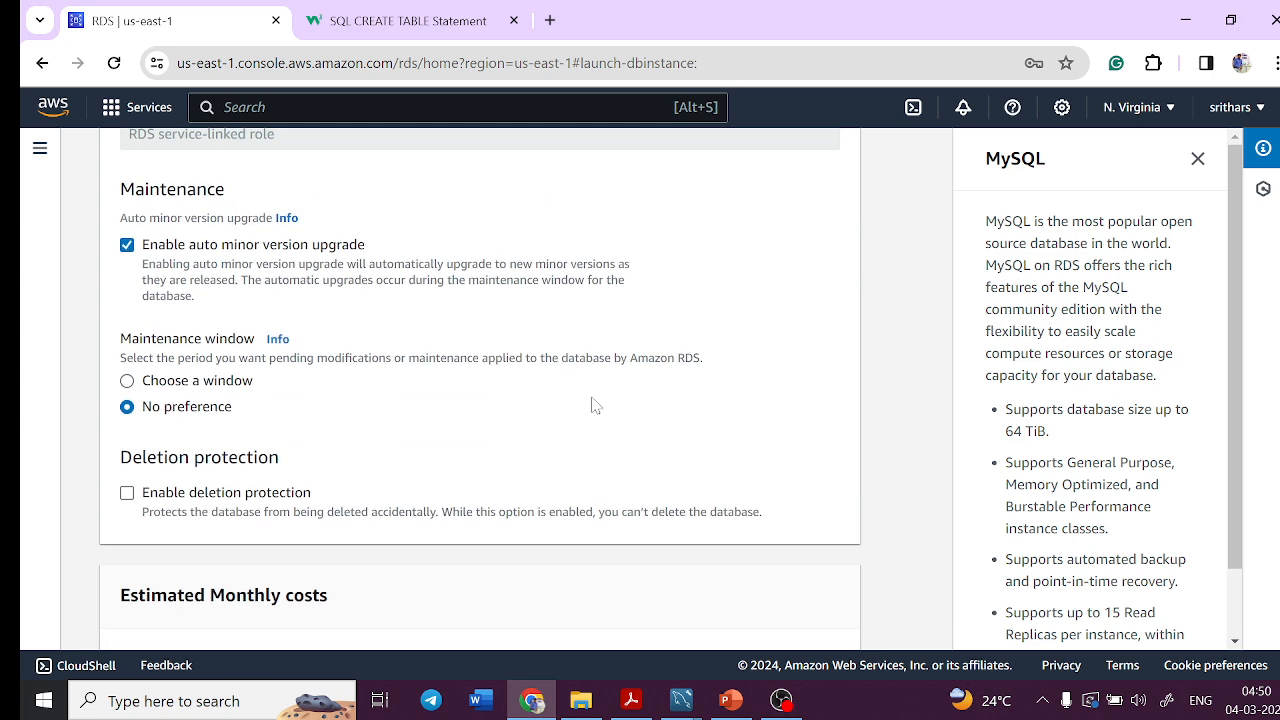
pyautogui.scroll(-7, 600, 420)
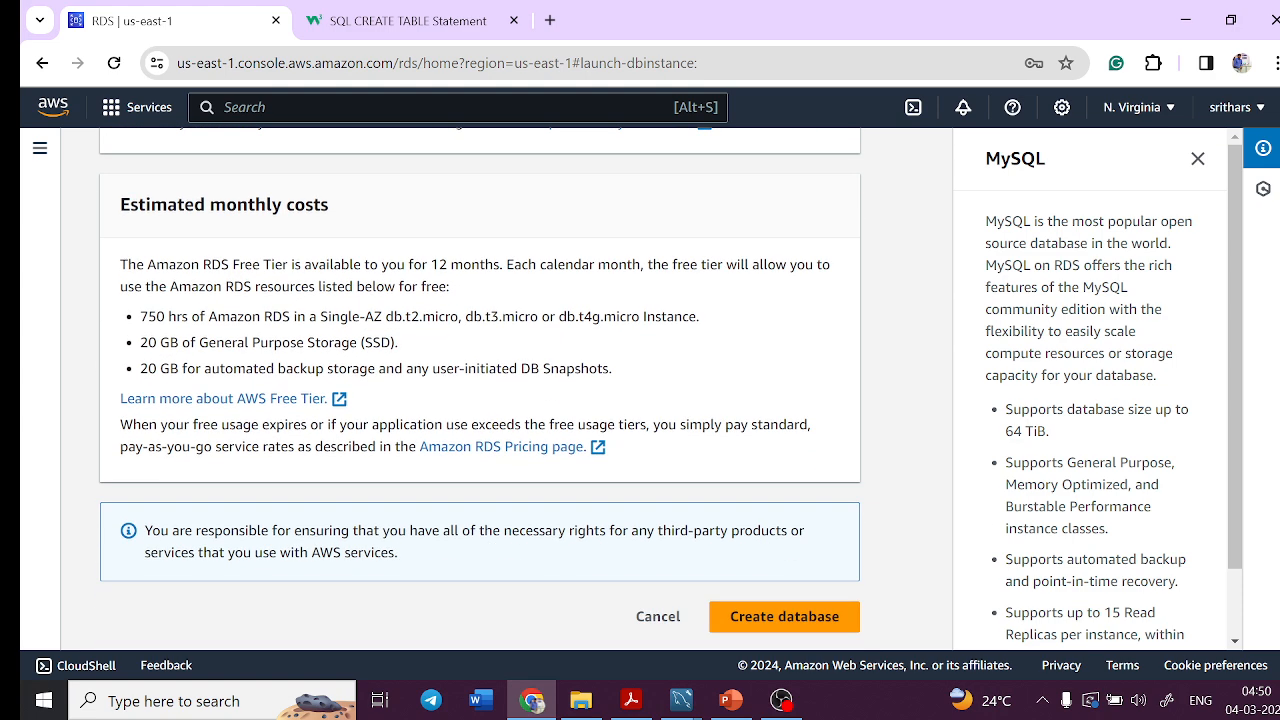
pyautogui.click(814, 624)
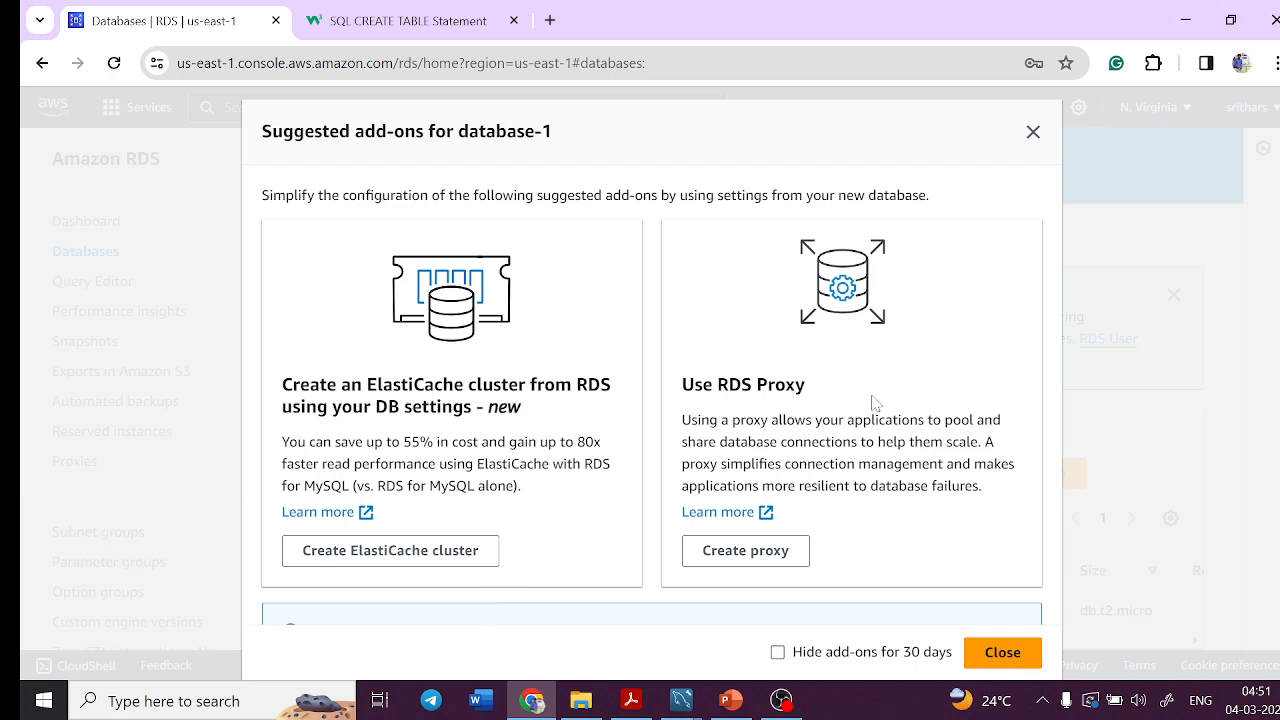
pyautogui.click(1012, 652)
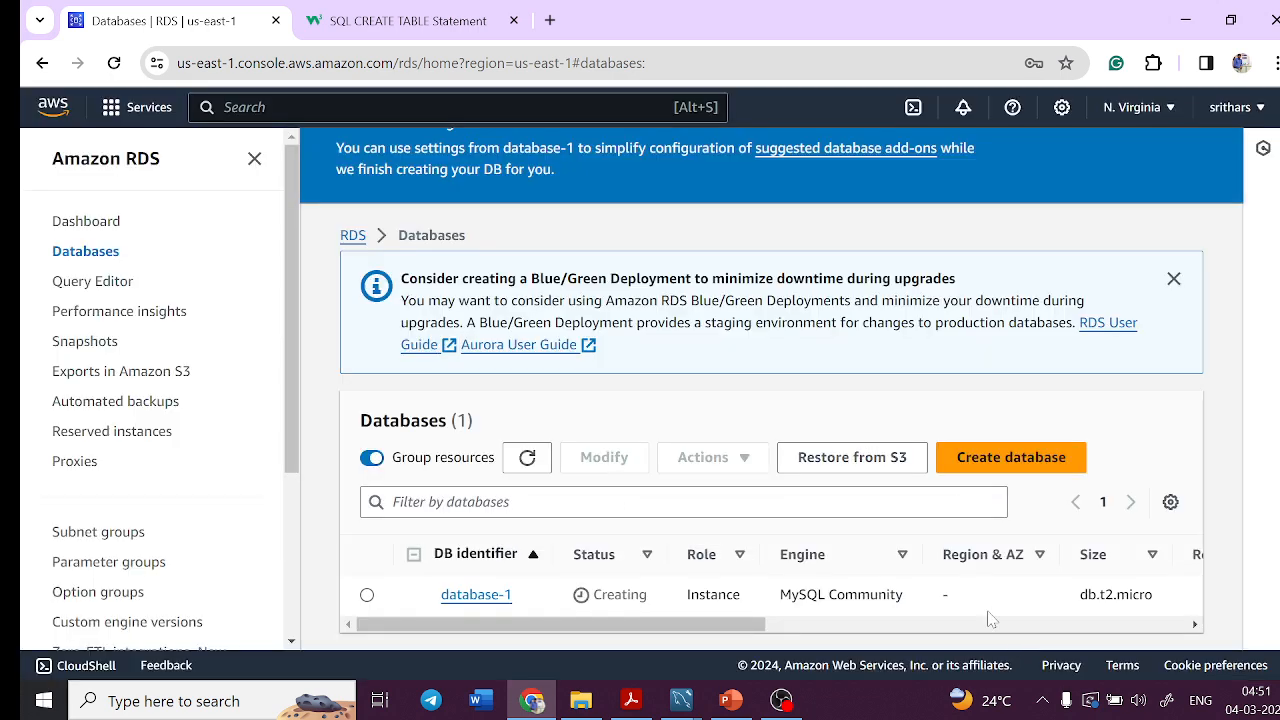
# Step: Open the details of database-1 and check the endpoint and port under Connectivity & security
pyautogui.click(498, 600)
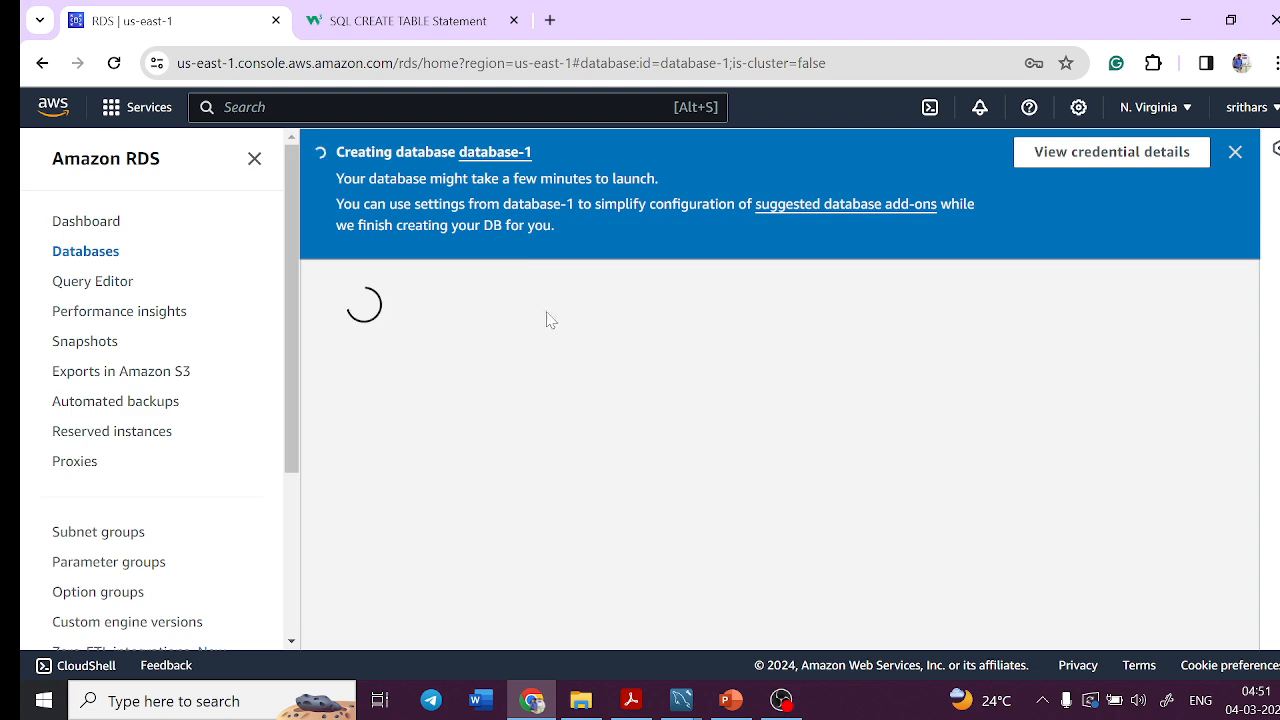
pyautogui.scroll(-1, 576, 374)
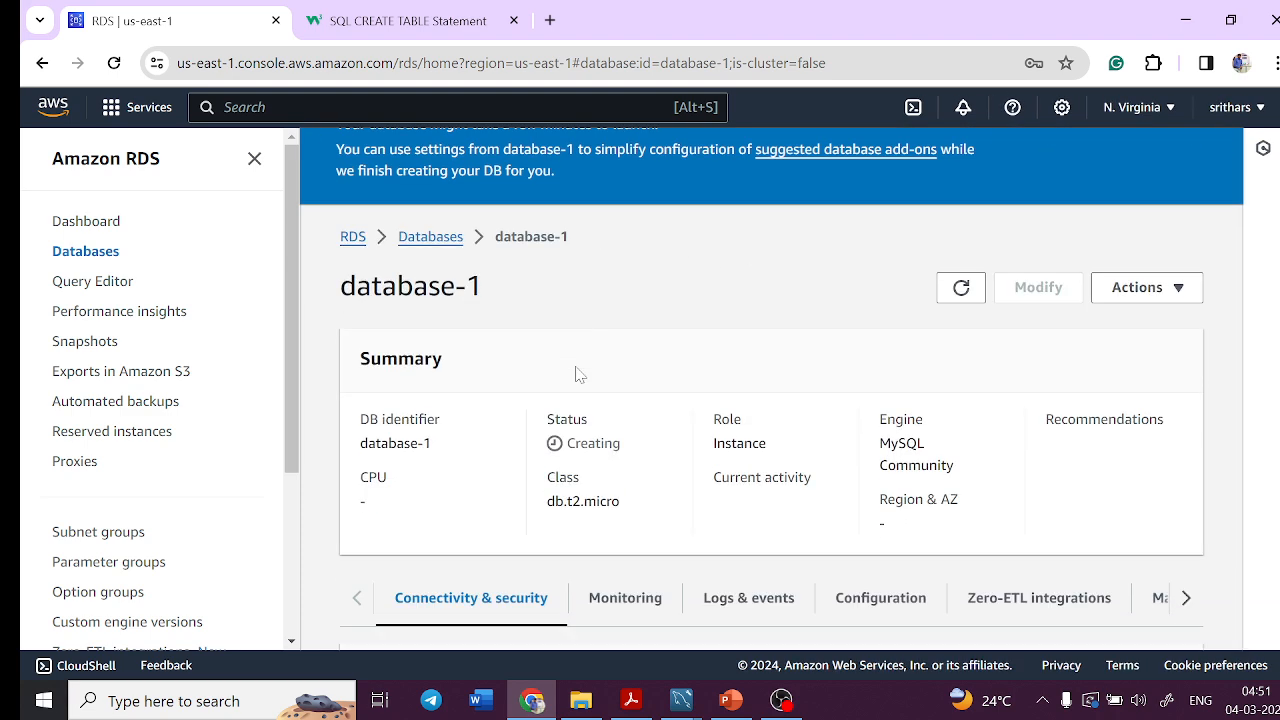
pyautogui.scroll(-3, 576, 374)
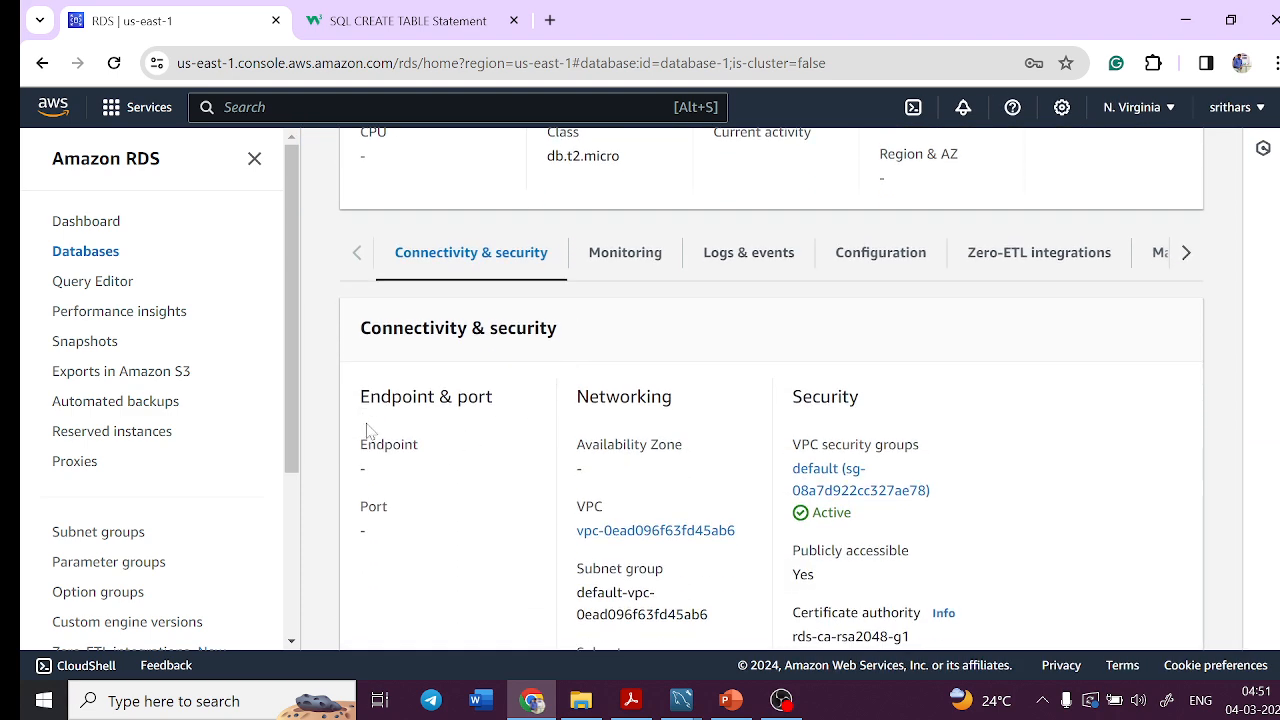
pyautogui.moveTo(427, 448); pyautogui.dragTo(386, 459)
pyautogui.moveTo(366, 529); pyautogui.dragTo(405, 470)
pyautogui.click(432, 480)
pyautogui.press('Tab')
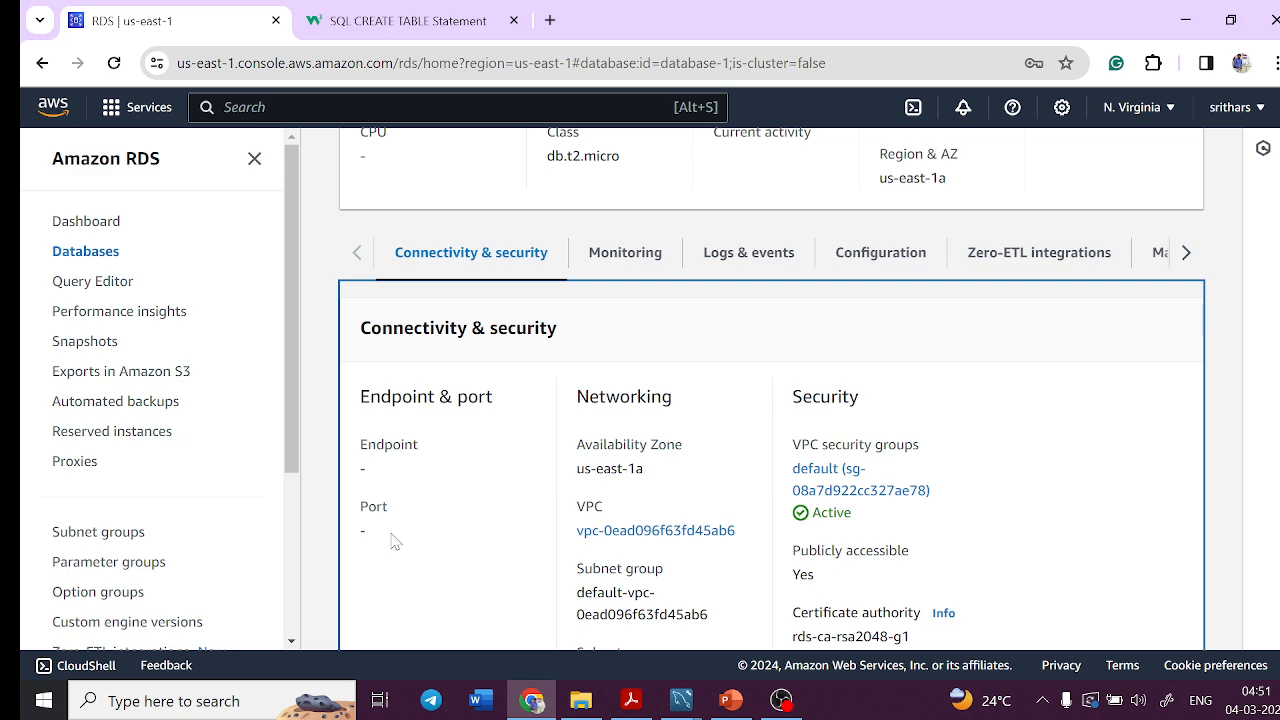
pyautogui.click(781, 700)
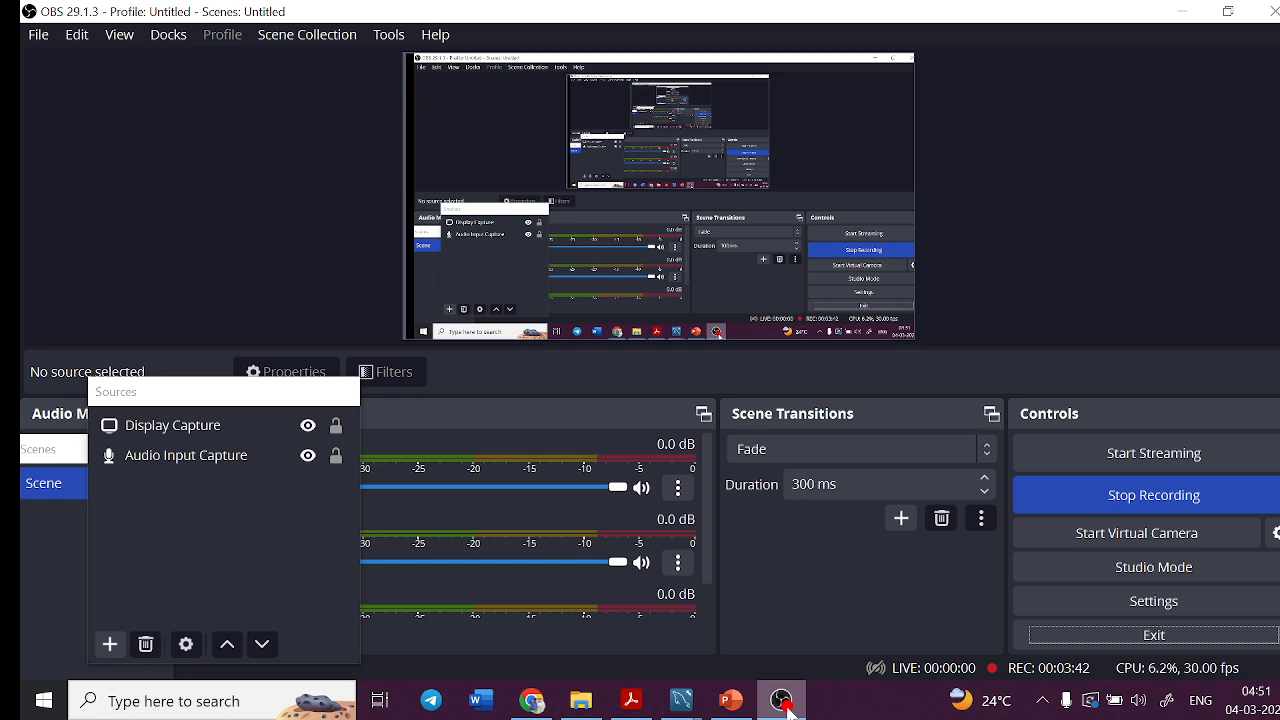
pyautogui.click(784, 702)
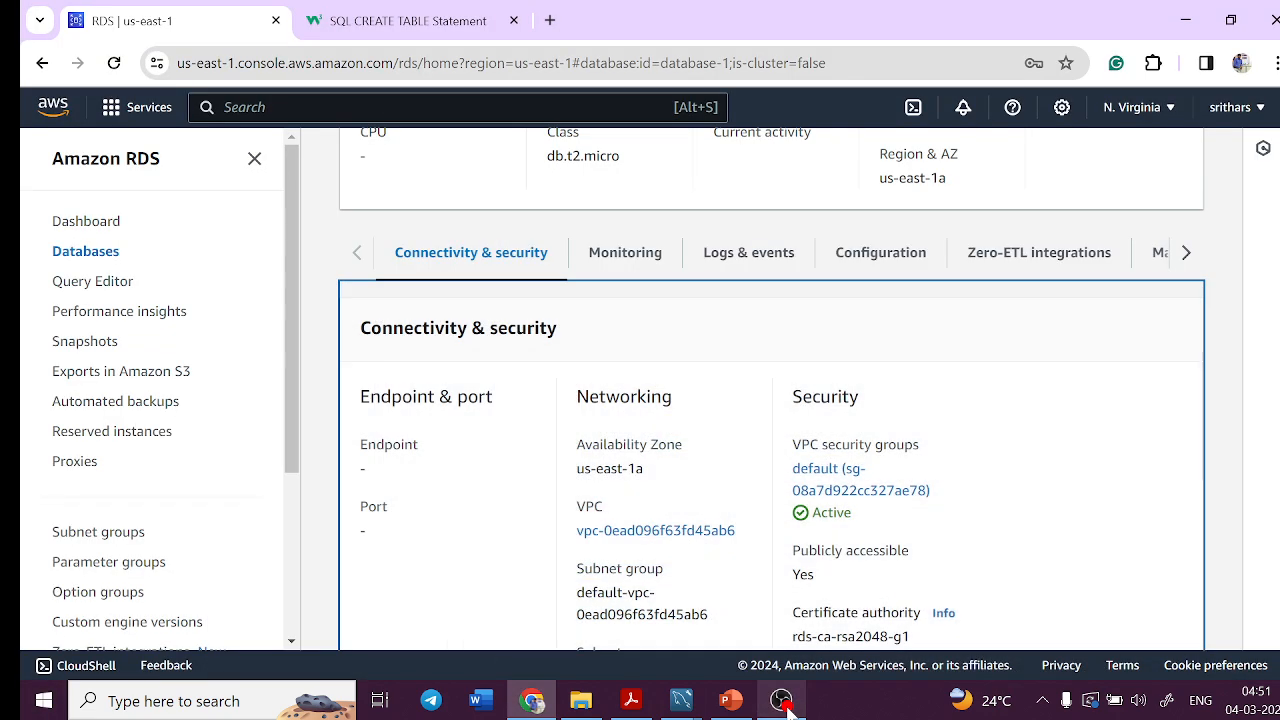
# Step: Reload the database-1 details page repeatedly to check whether the endpoint and port have been assigned
pyautogui.click(113, 66)
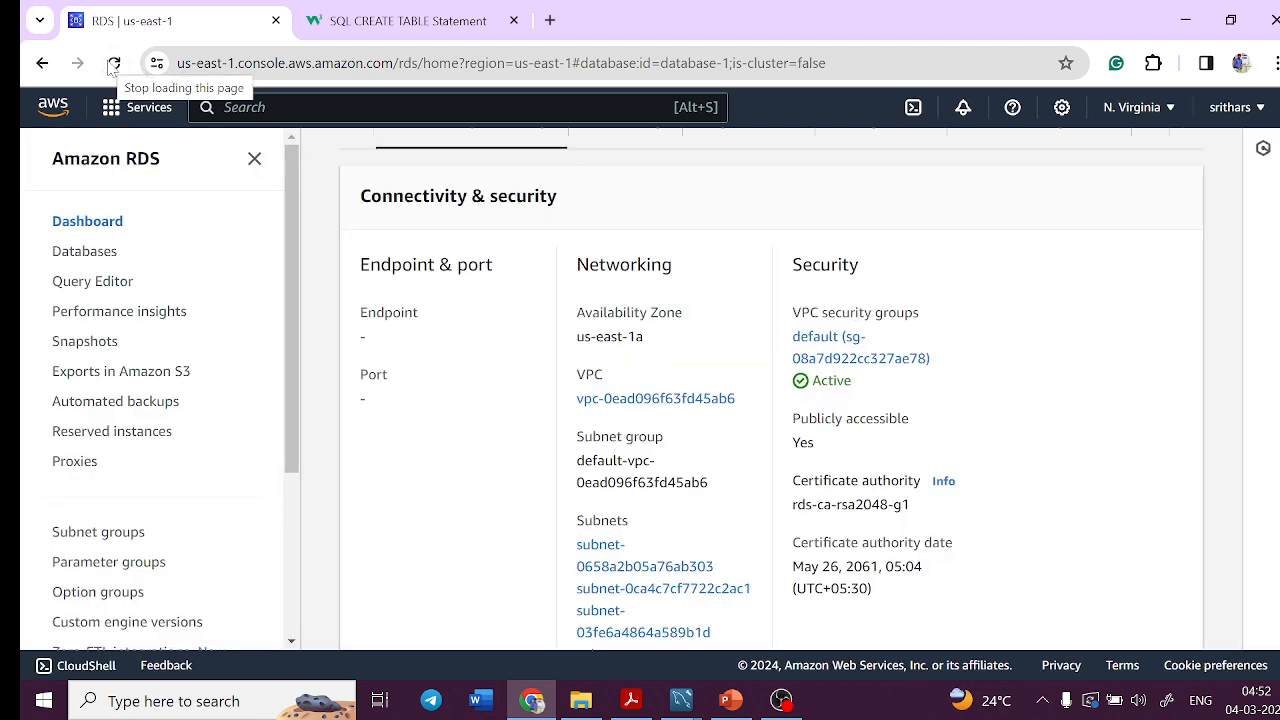
pyautogui.click(112, 64)
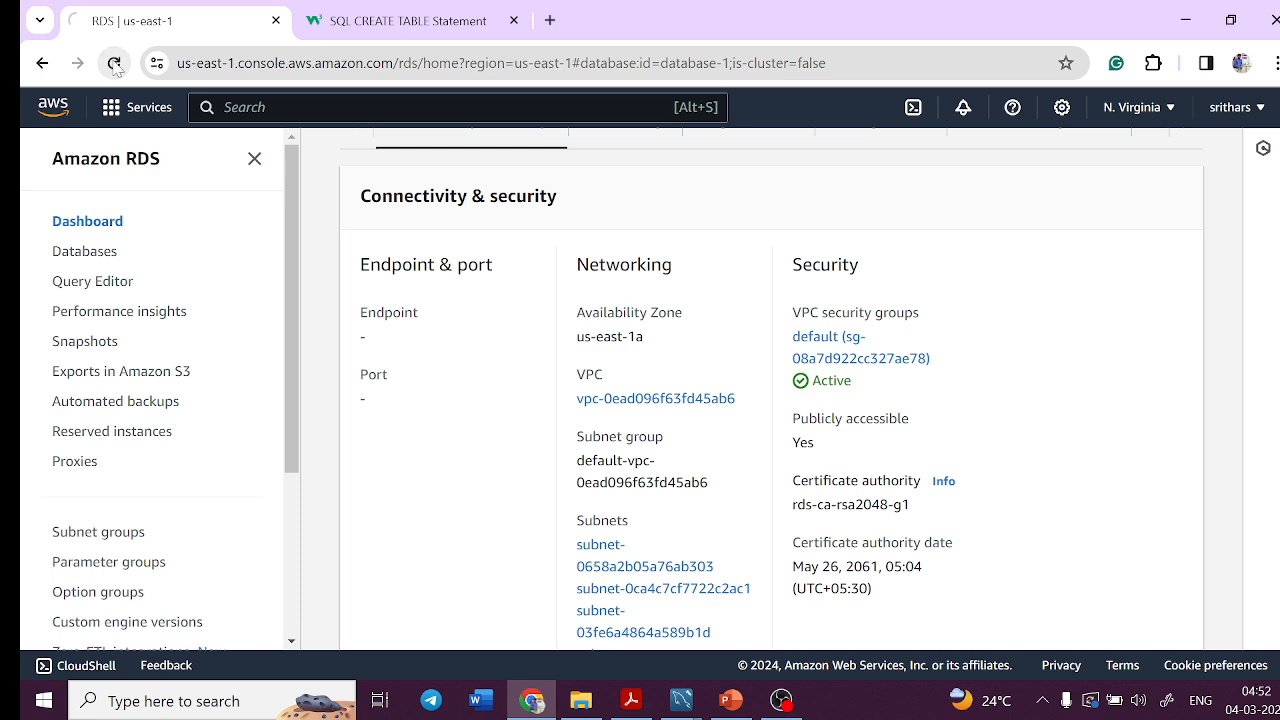
pyautogui.click(114, 64)
pyautogui.click(114, 64)
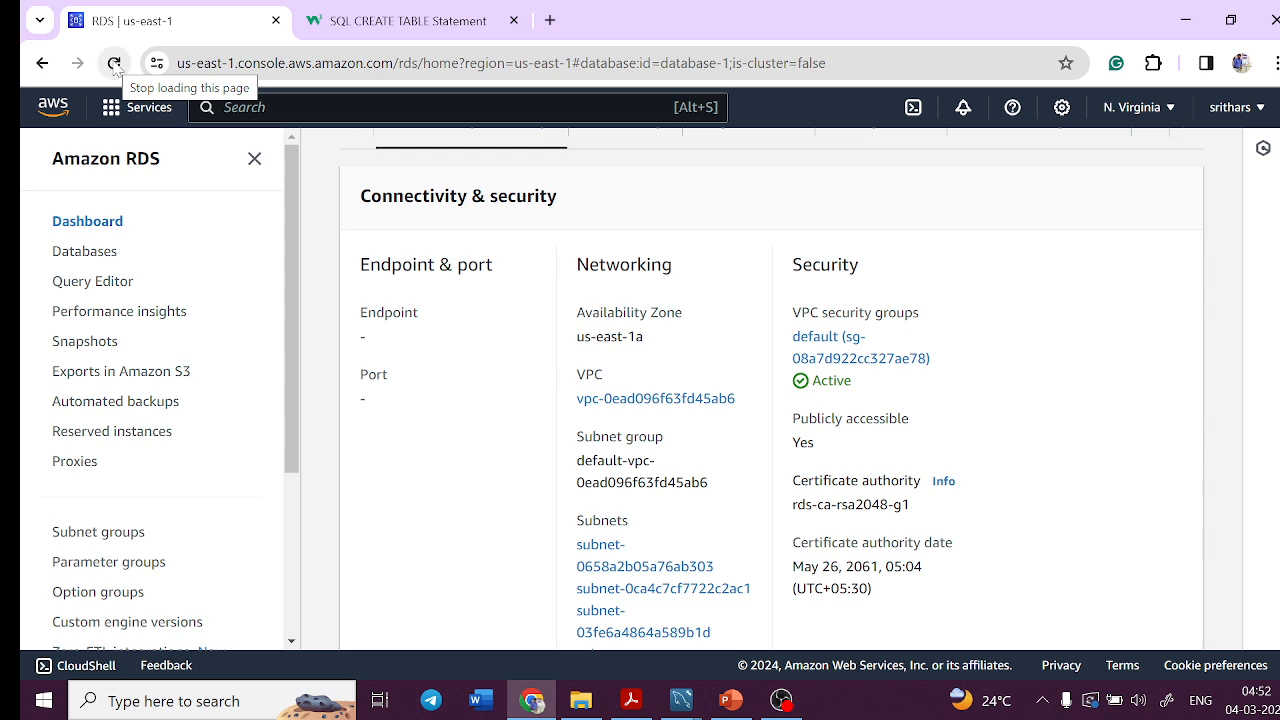
pyautogui.click(114, 64)
pyautogui.click(115, 64)
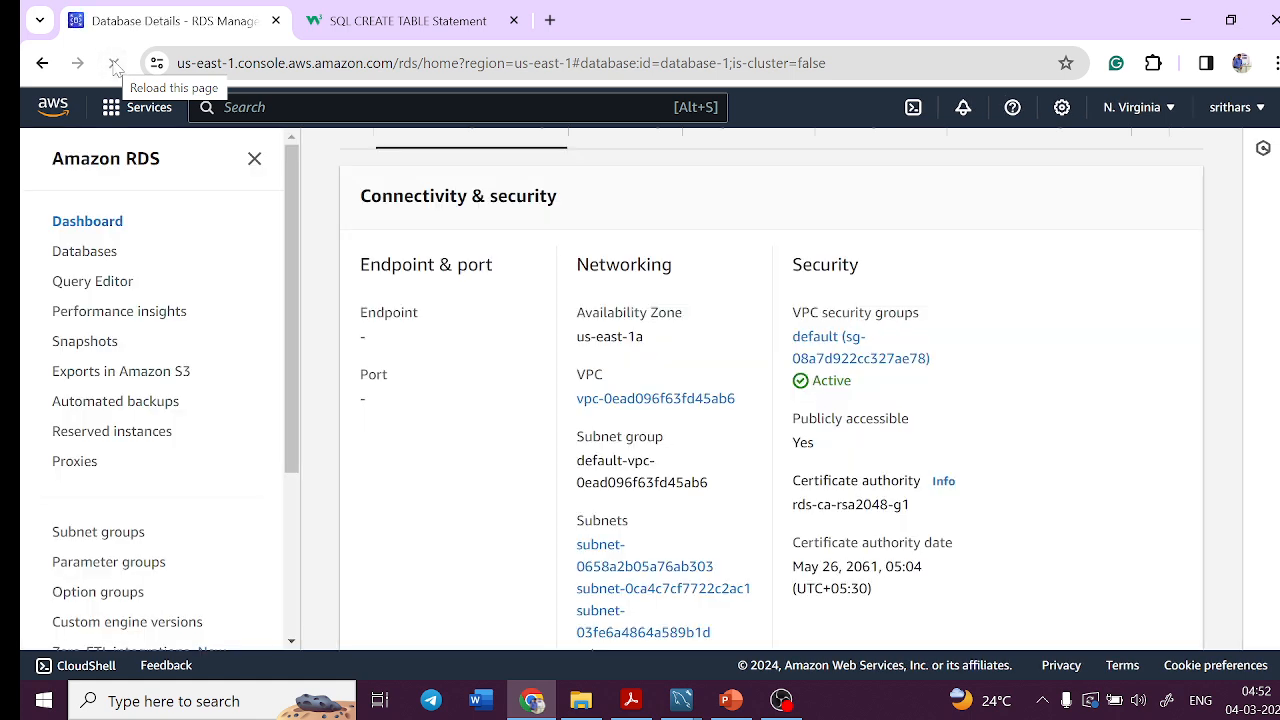
pyautogui.click(115, 65)
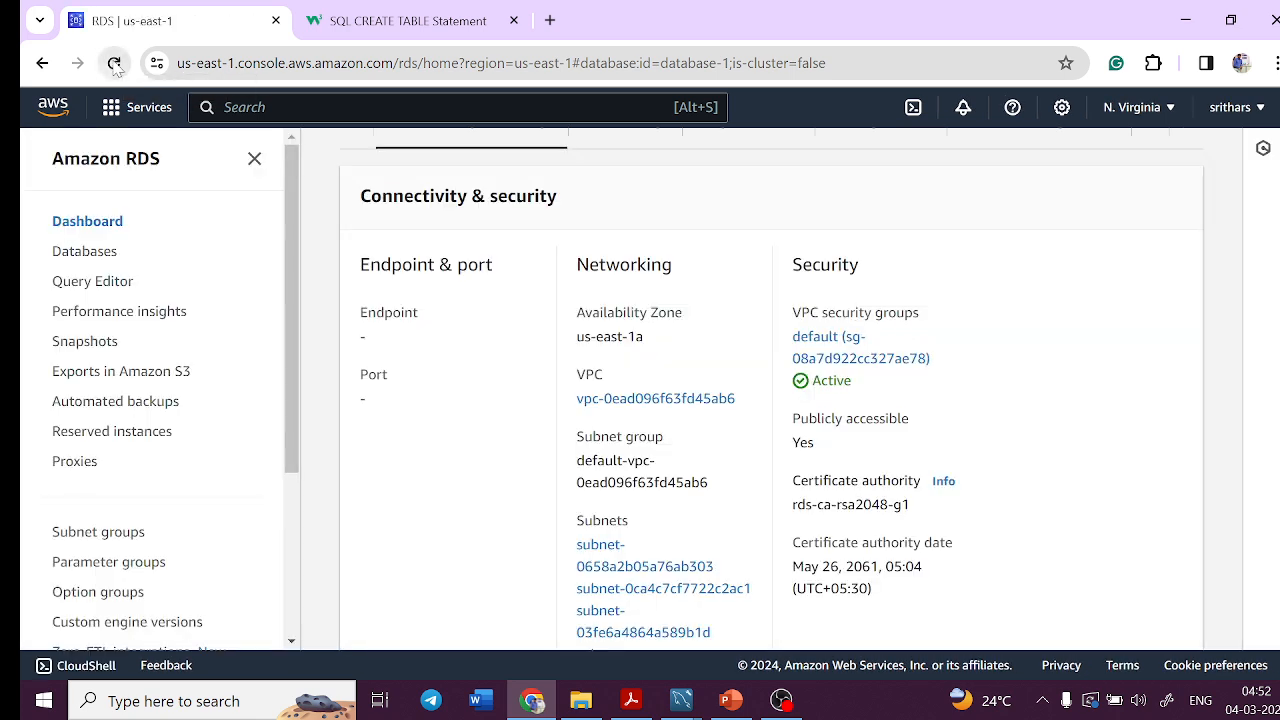
pyautogui.click(115, 64)
pyautogui.moveTo(781, 700)
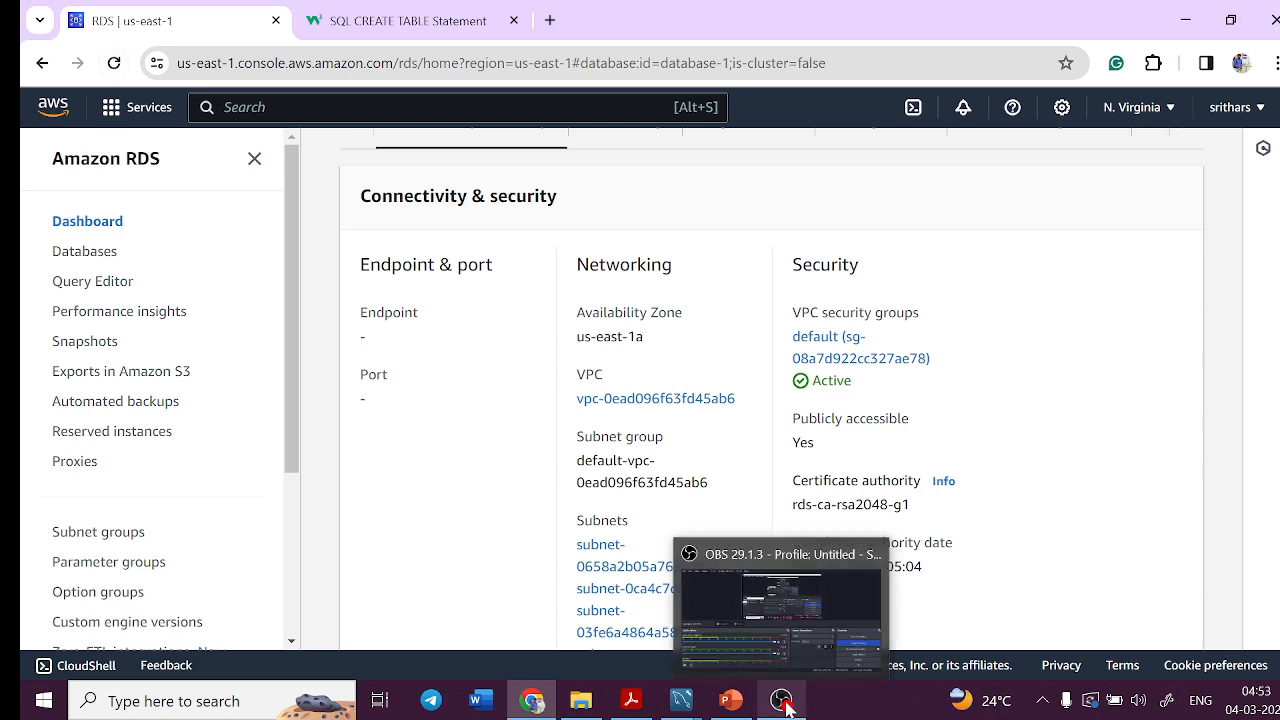
pyautogui.click(830, 580)
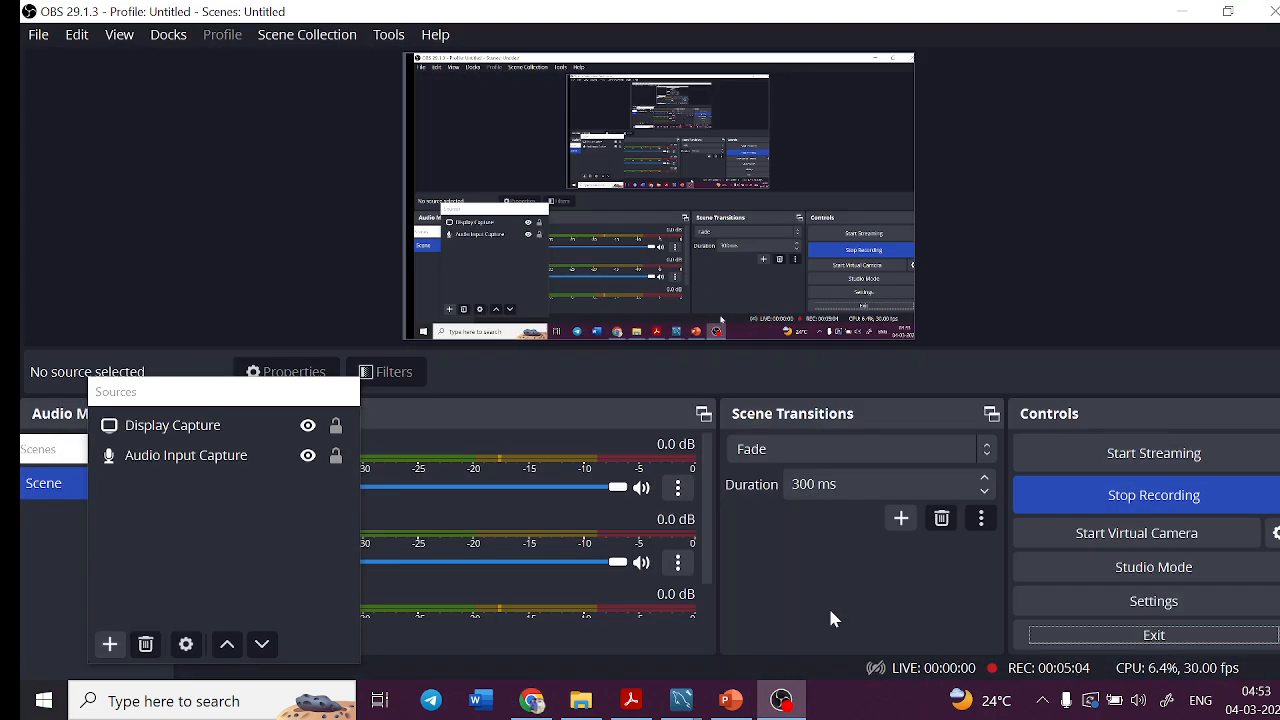
pyautogui.click(1182, 11)
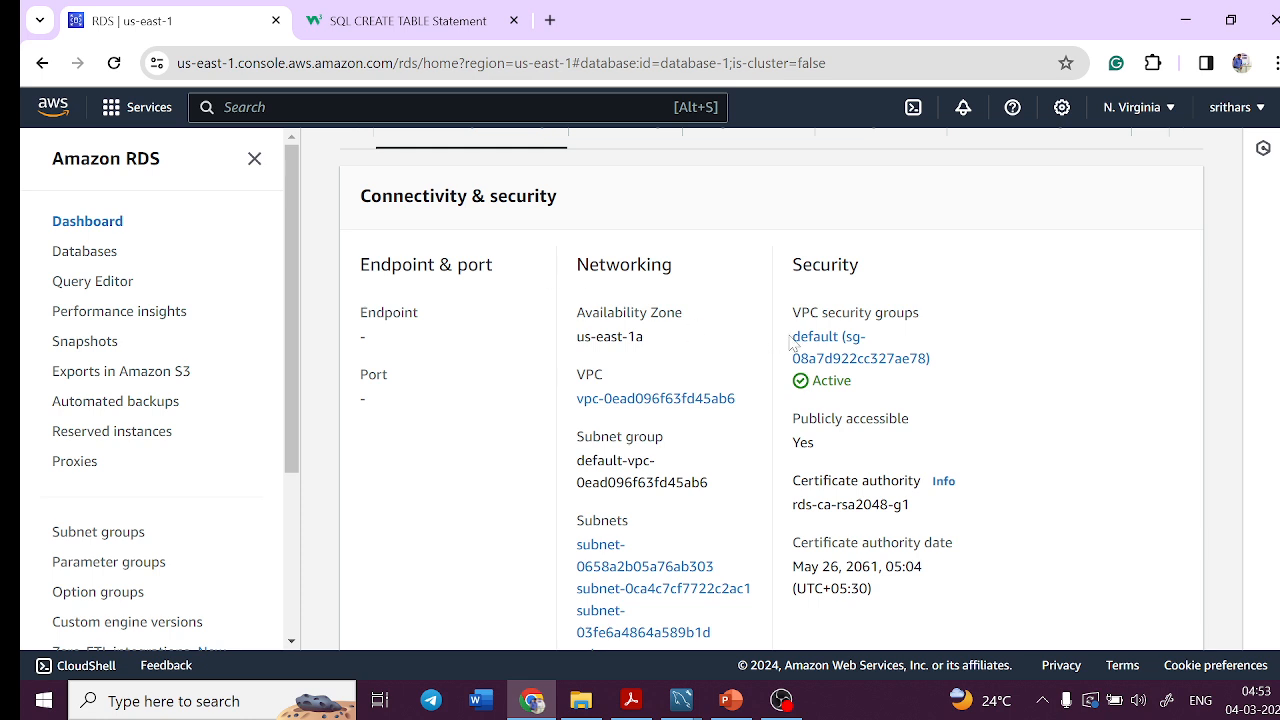
# Step: Open the database's default VPC security group in a new browser tab and inspect its inbound rule's type and IP version
pyautogui.rightClick(840, 352)
pyautogui.click(893, 366)
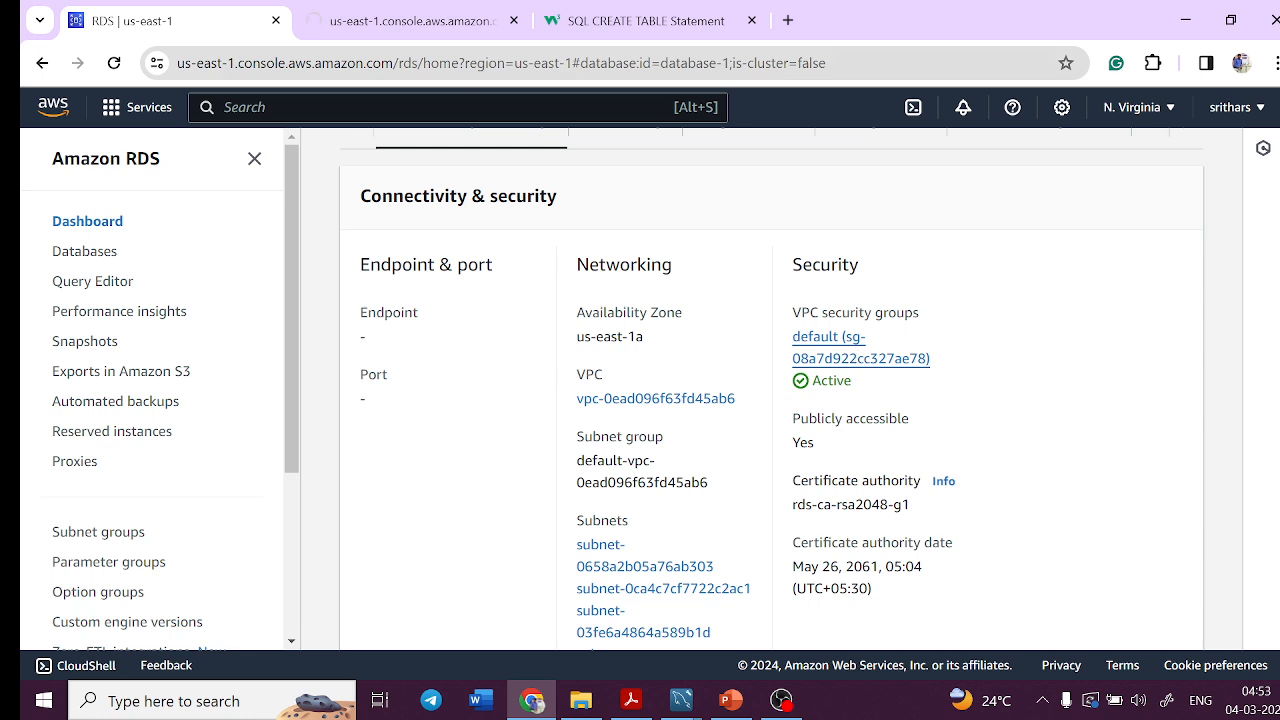
pyautogui.click(414, 22)
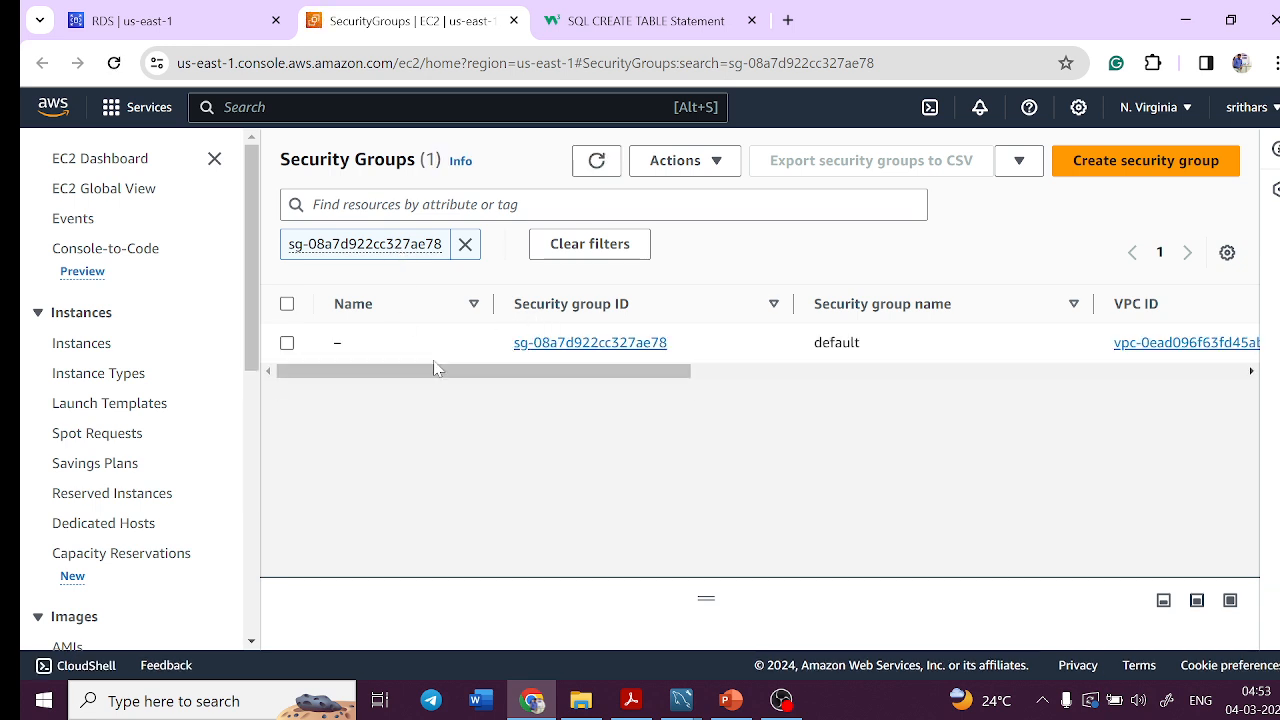
pyautogui.click(545, 343)
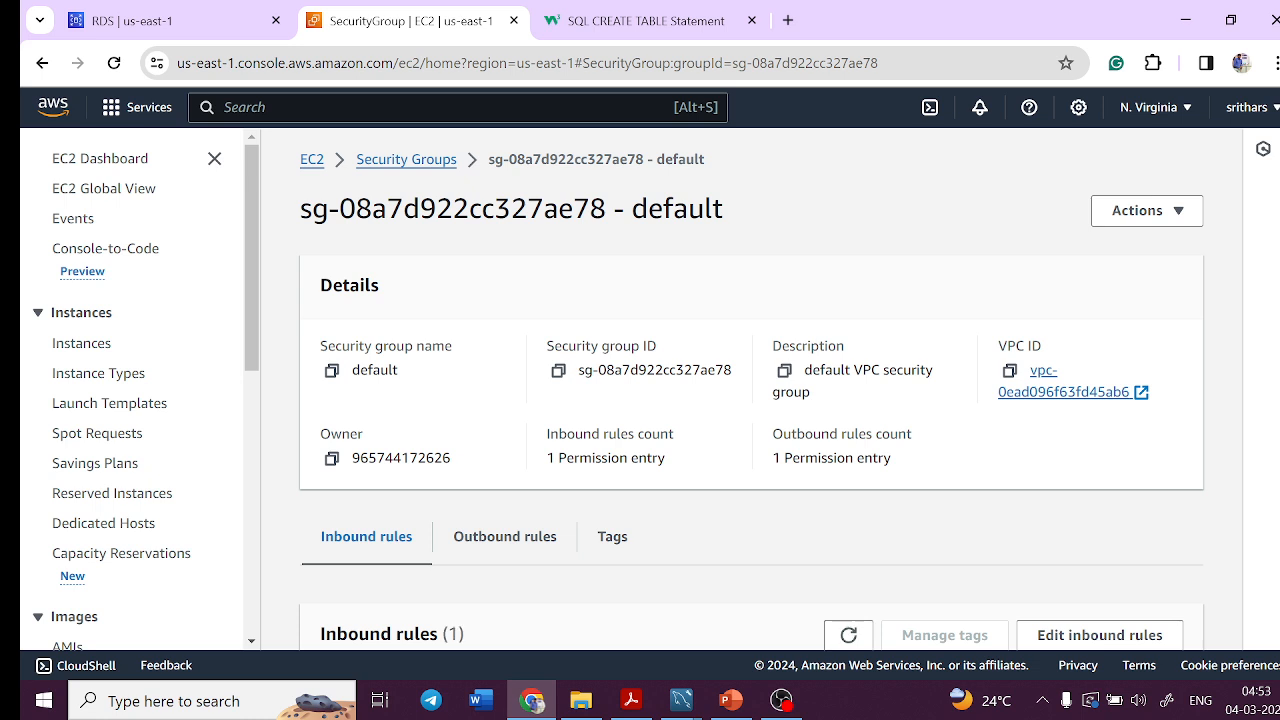
pyautogui.scroll(-2, 770, 490)
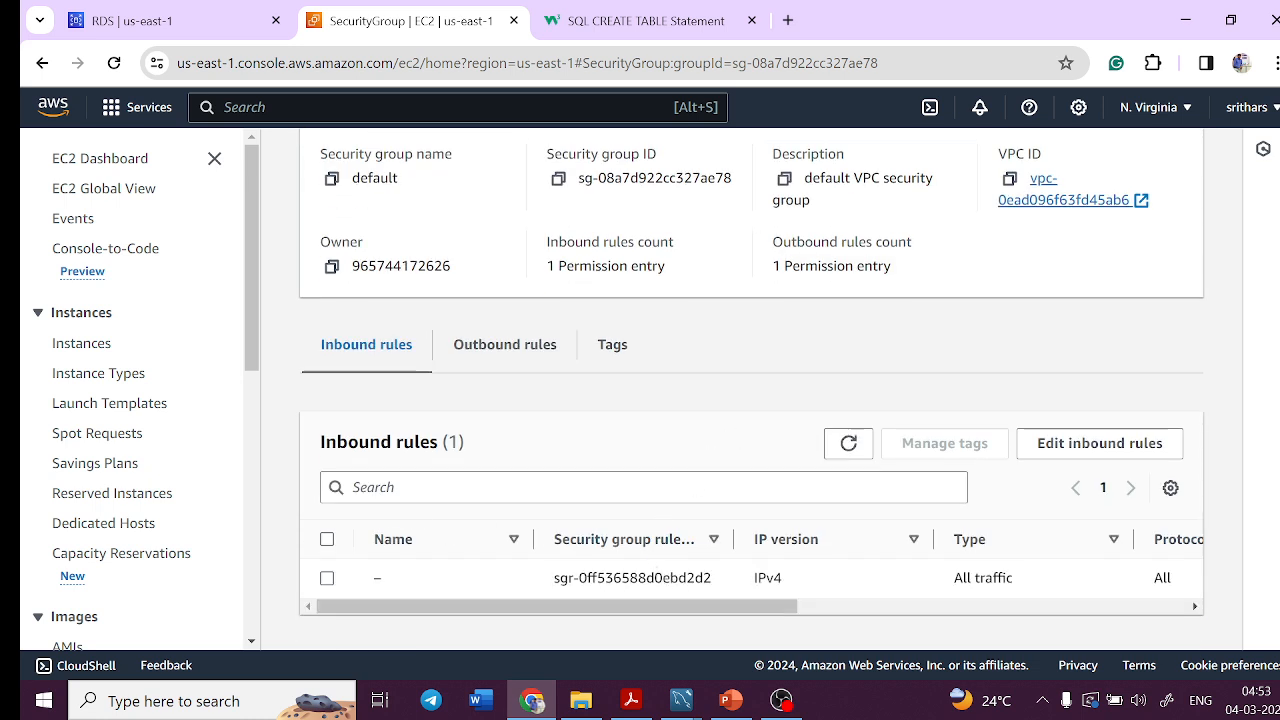
pyautogui.moveTo(1017, 579); pyautogui.dragTo(951, 579)
pyautogui.moveTo(786, 581); pyautogui.dragTo(752, 592)
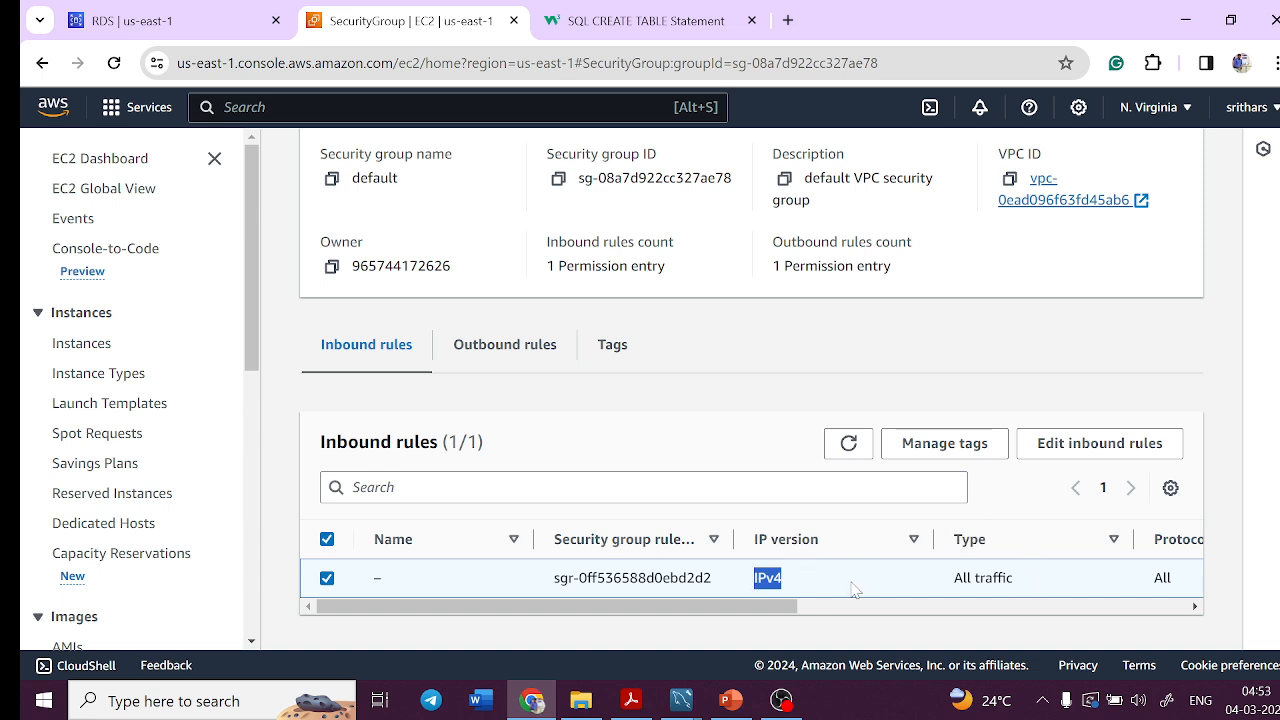
# Step: Edit the security group's inbound rules, replacing the existing rule with a new one of type All traffic
pyautogui.click(1084, 452)
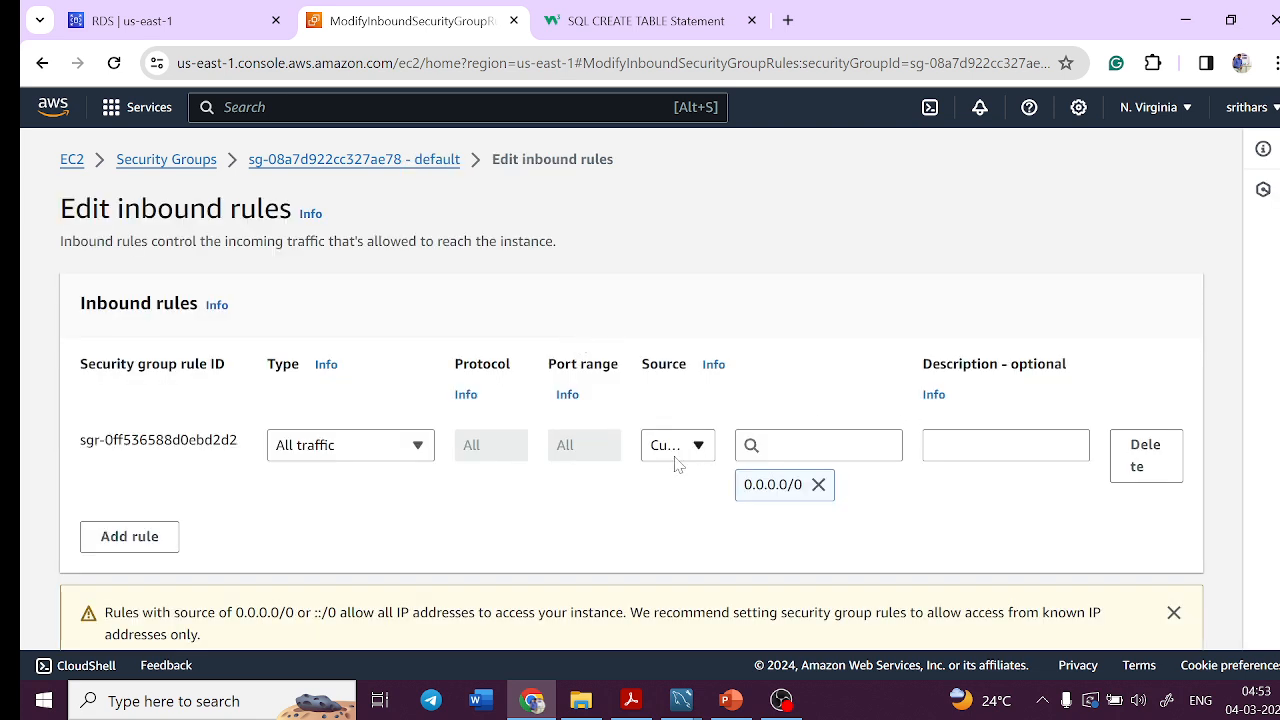
pyautogui.click(1152, 461)
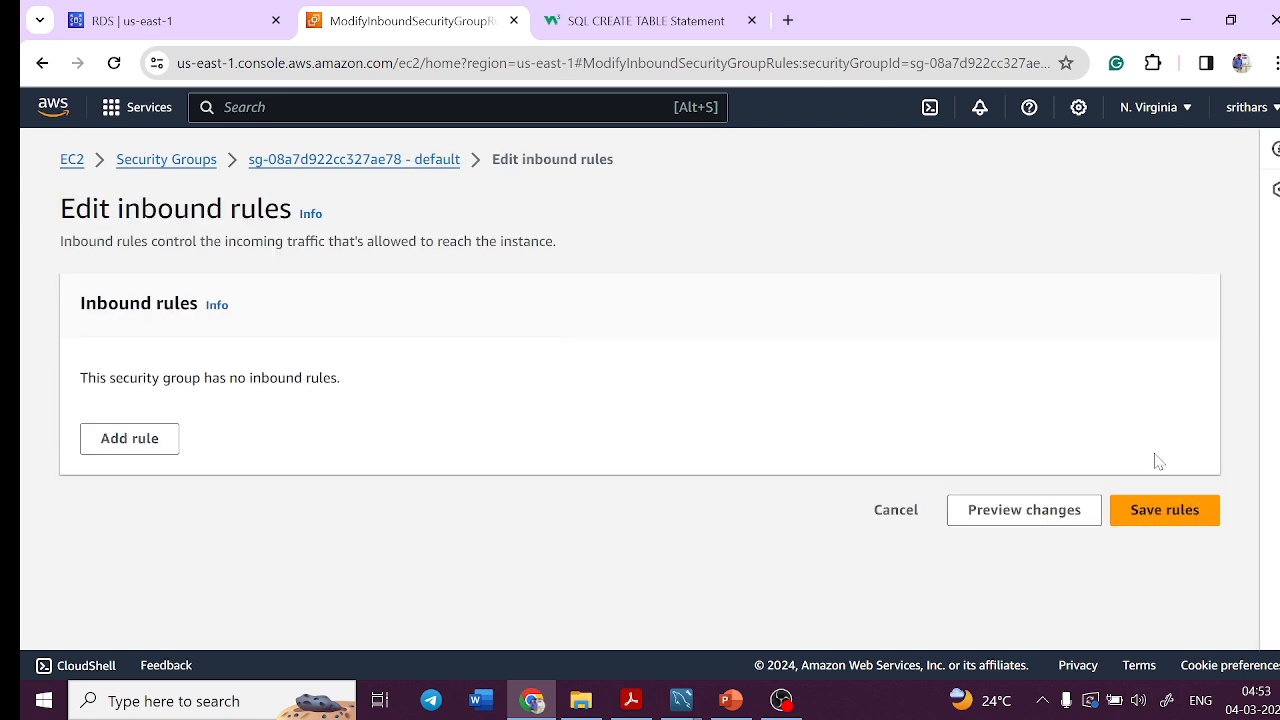
pyautogui.click(130, 446)
pyautogui.click(380, 448)
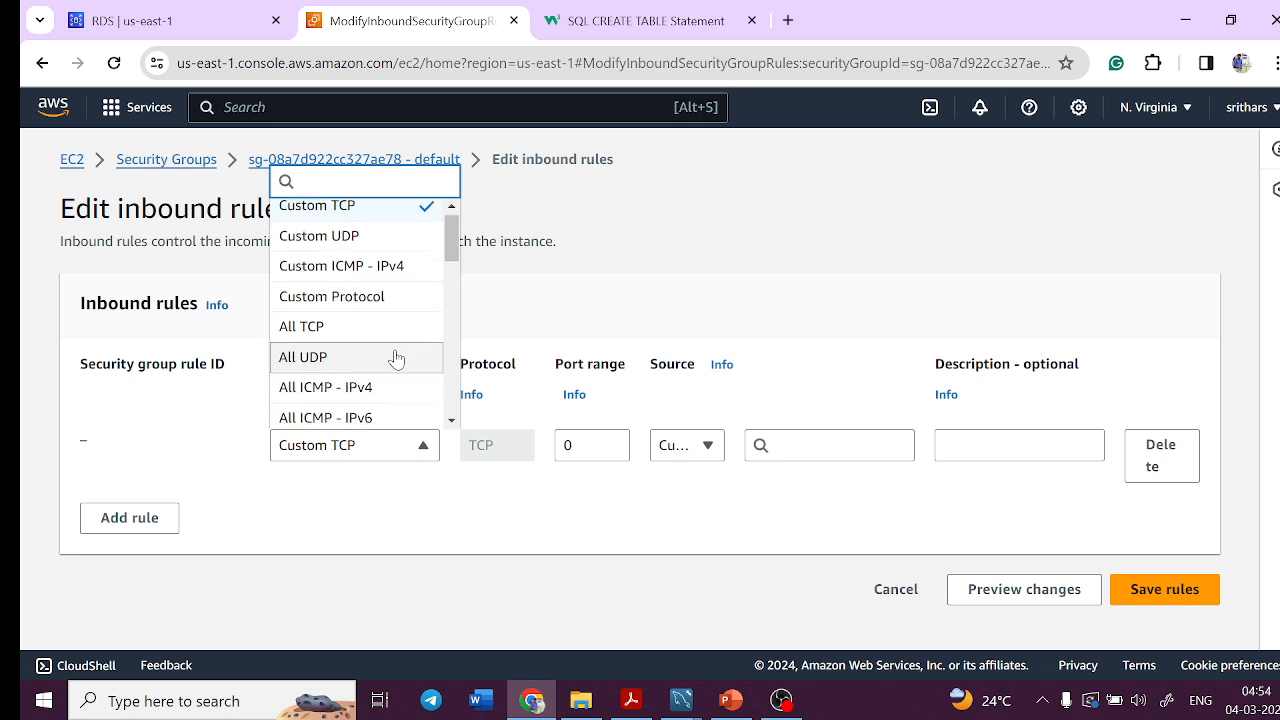
pyautogui.scroll(-2, 346, 349)
pyautogui.click(322, 258)
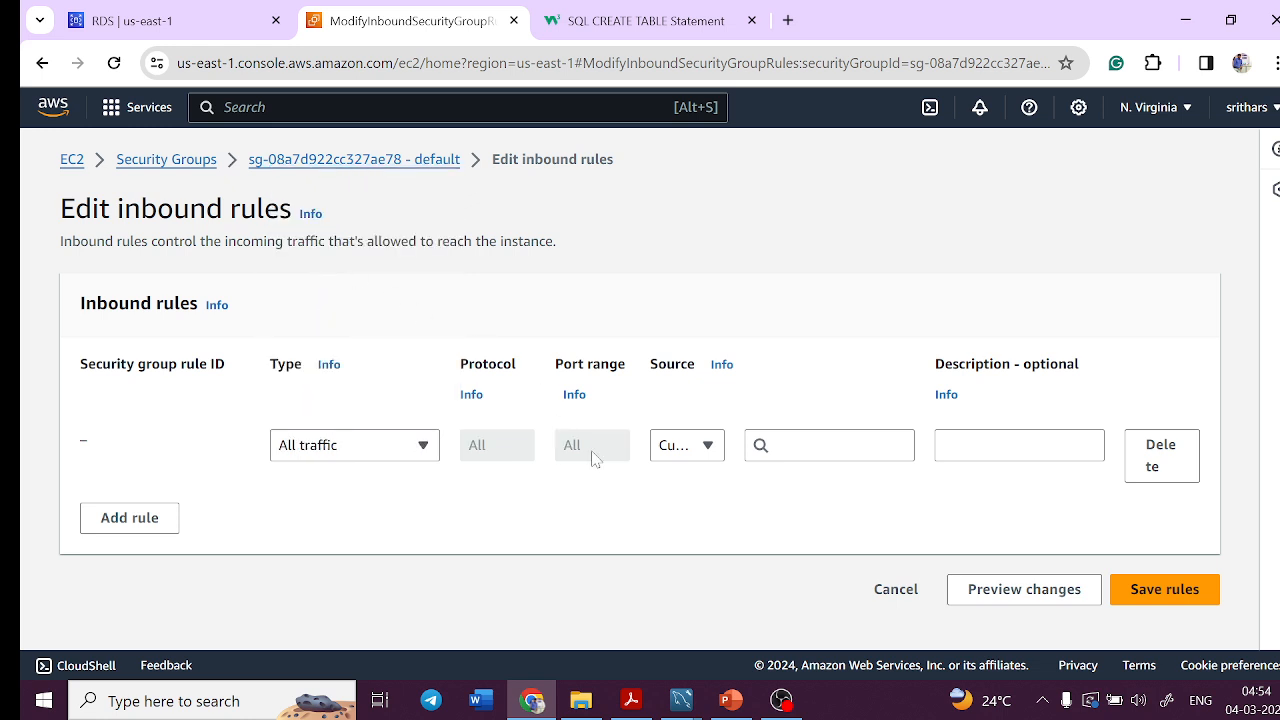
# Step: Set the new rule's source to Anywhere (0.0.0.0/0), save the inbound rules, and review the resulting rule list
pyautogui.click(700, 457)
pyautogui.click(708, 352)
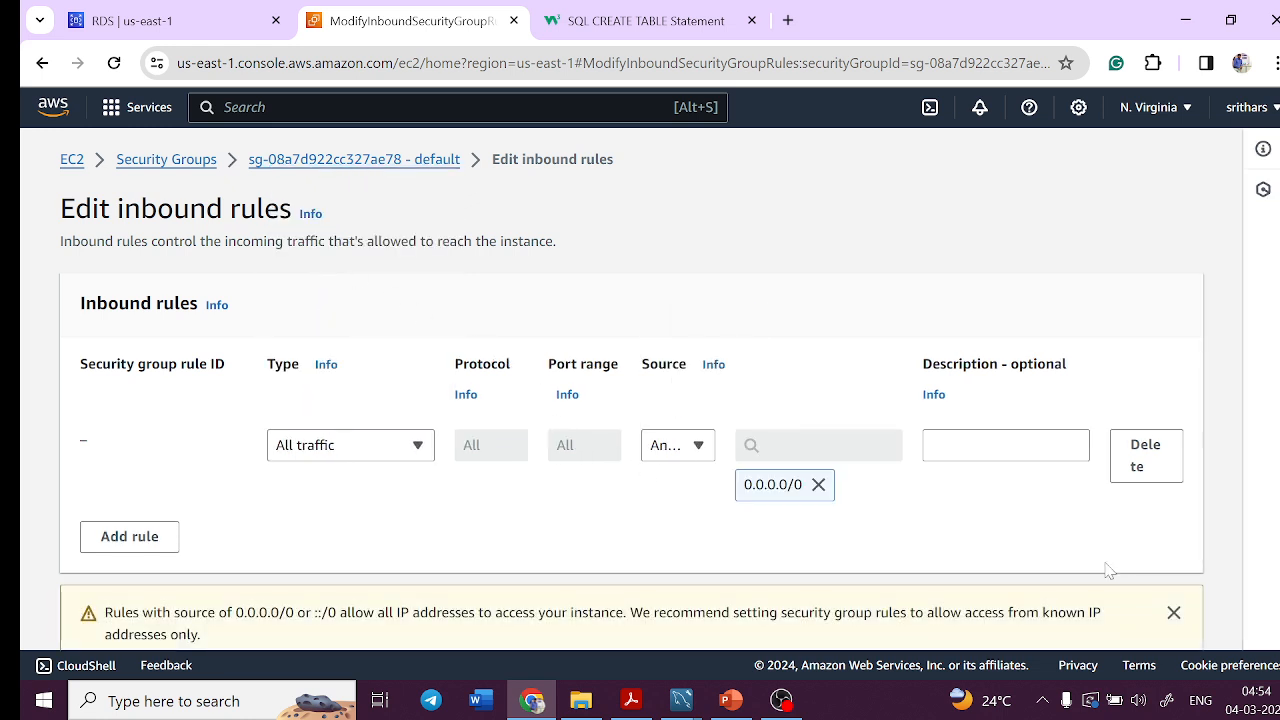
pyautogui.scroll(-1, 1160, 480)
pyautogui.click(1158, 617)
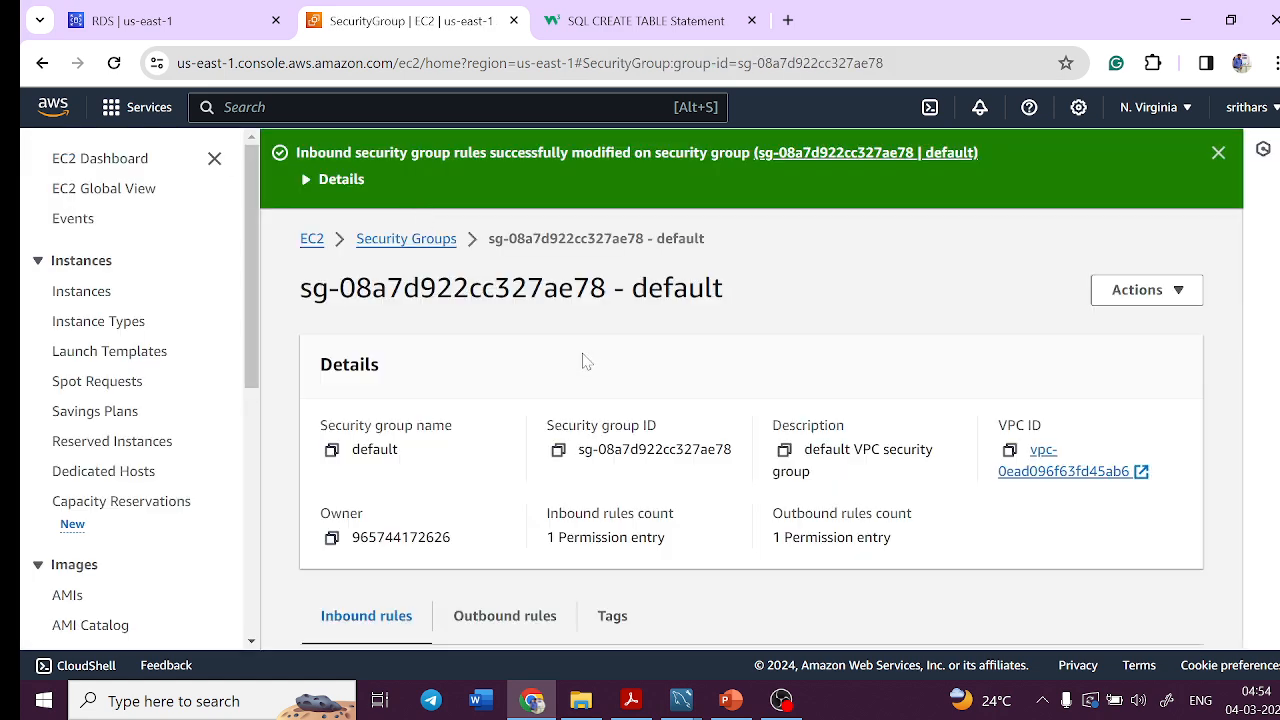
pyautogui.scroll(-3, 580, 380)
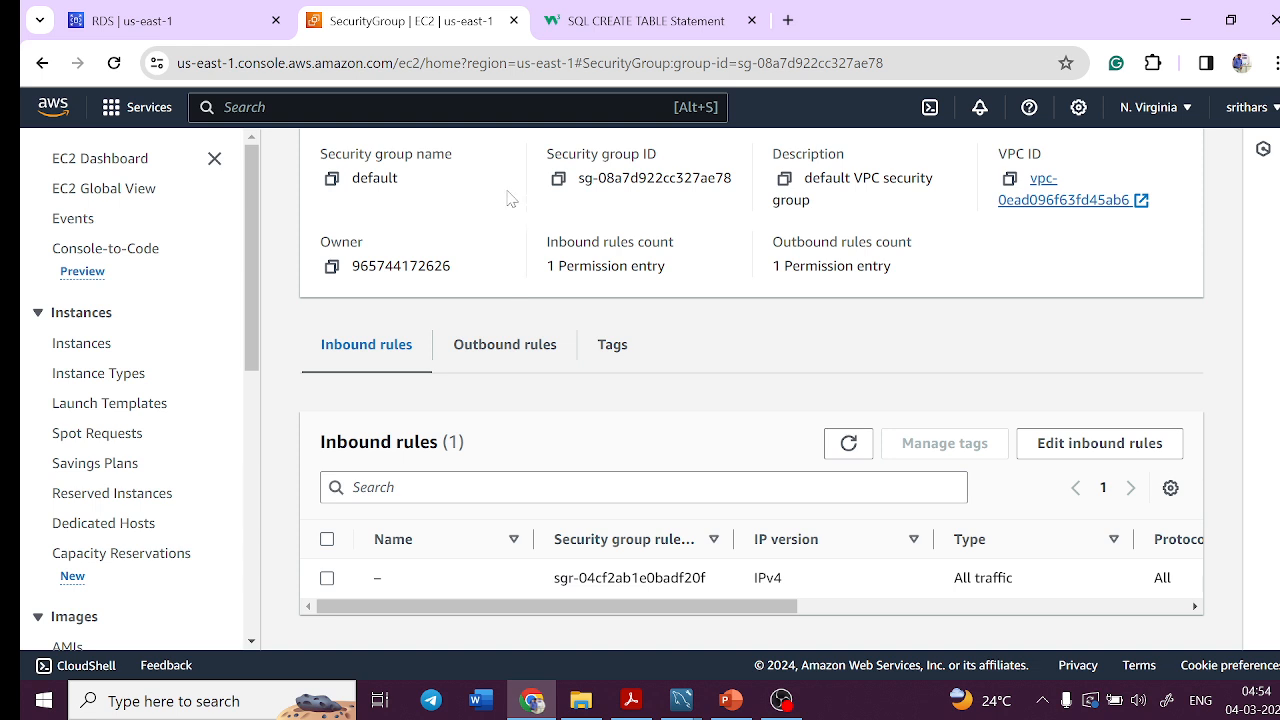
# Step: Close the security group page and reload the database-1 details to check its endpoint and port again
pyautogui.click(513, 21)
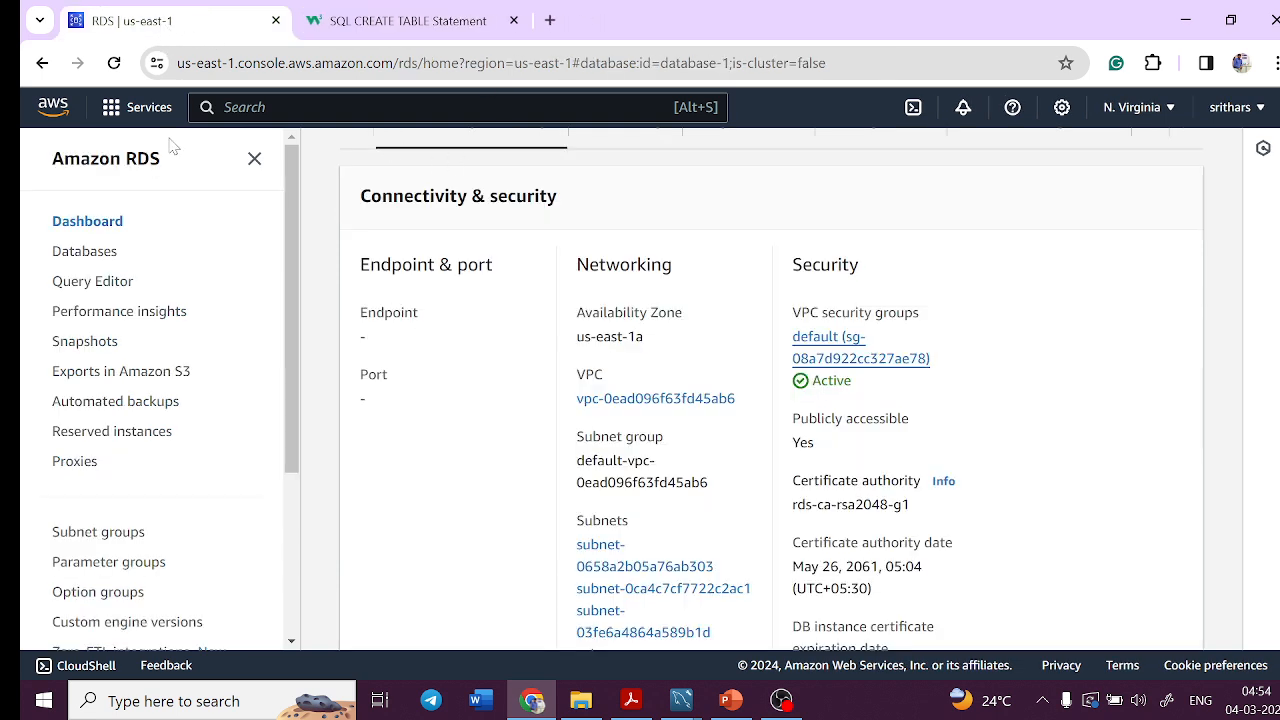
pyautogui.click(115, 64)
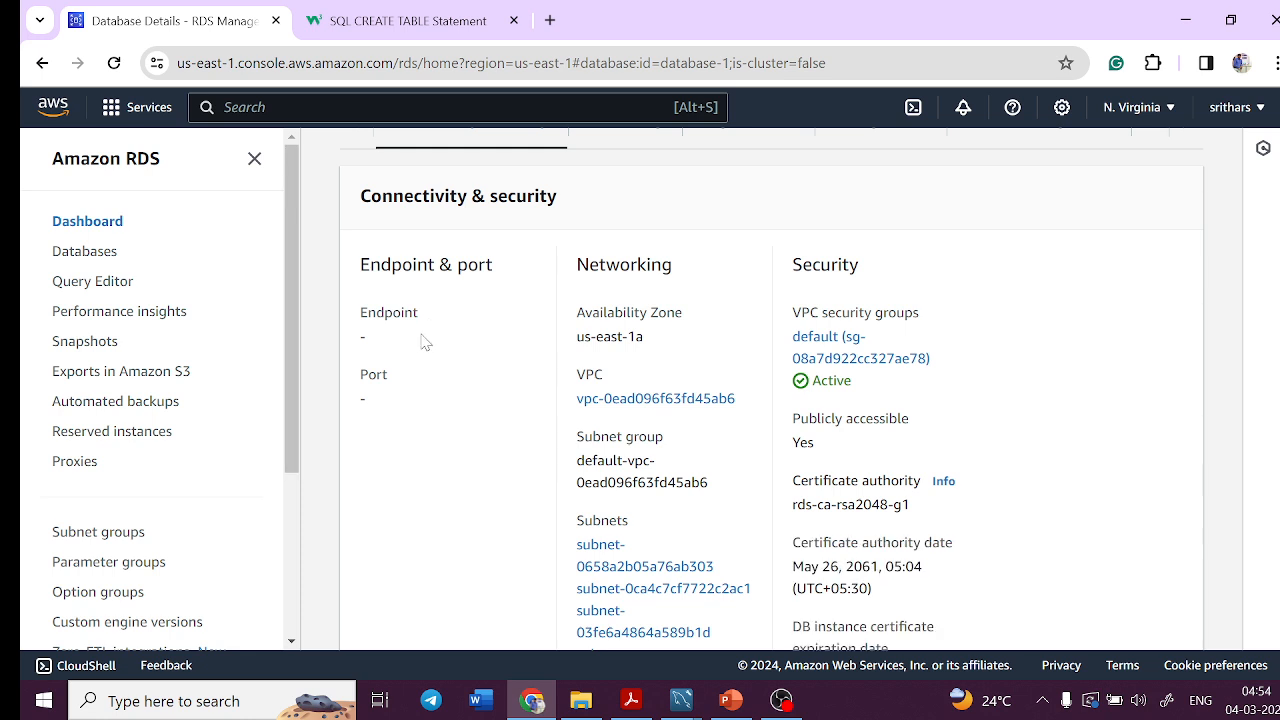
pyautogui.click(118, 65)
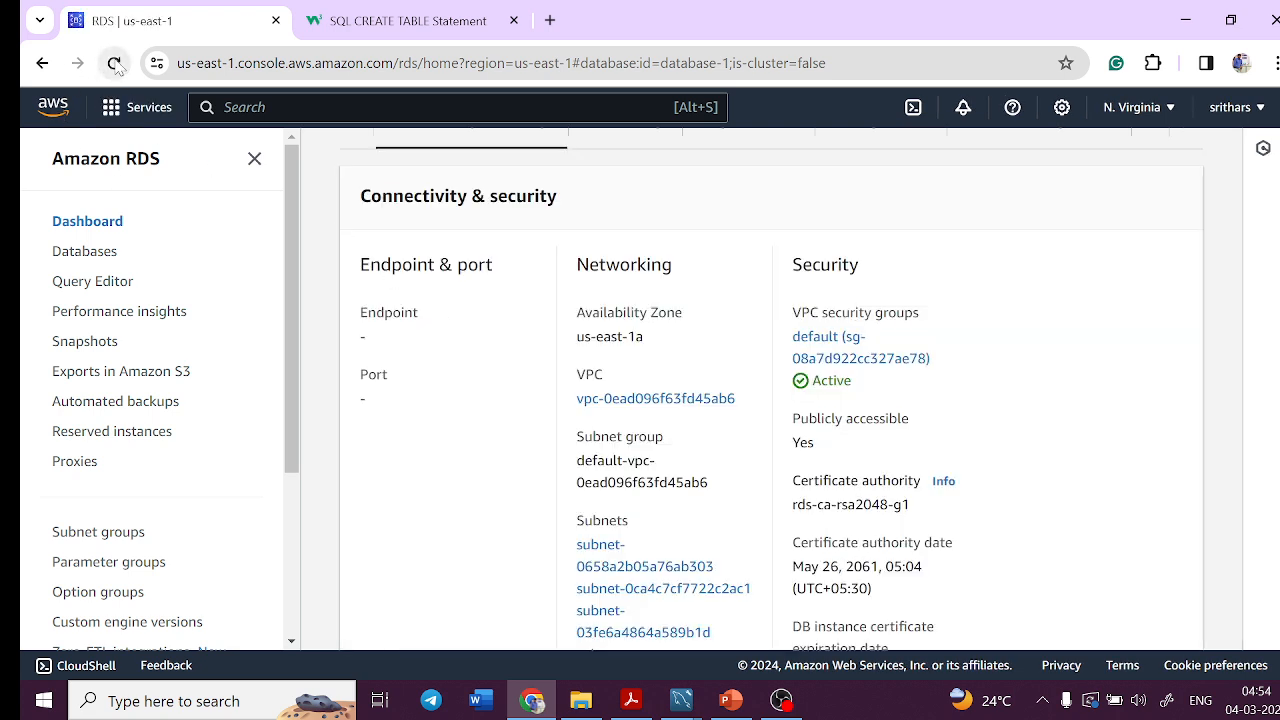
pyautogui.click(116, 65)
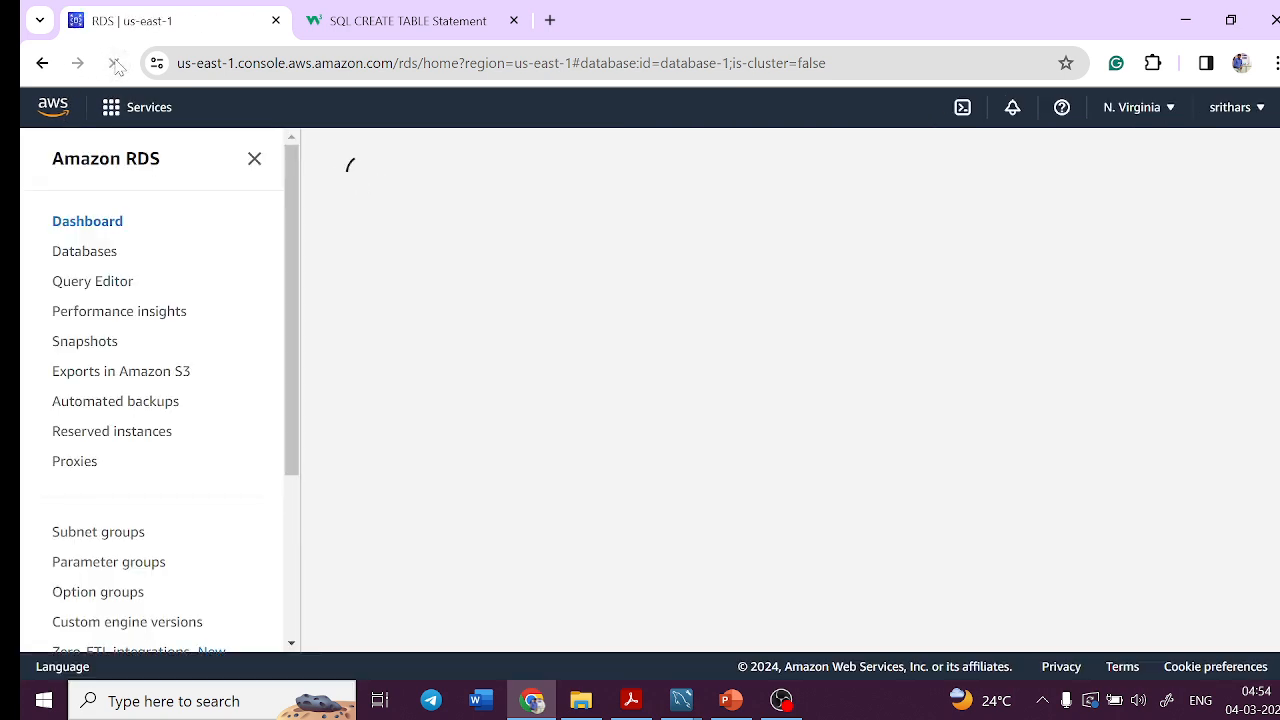
pyautogui.scroll(-3, 446, 363)
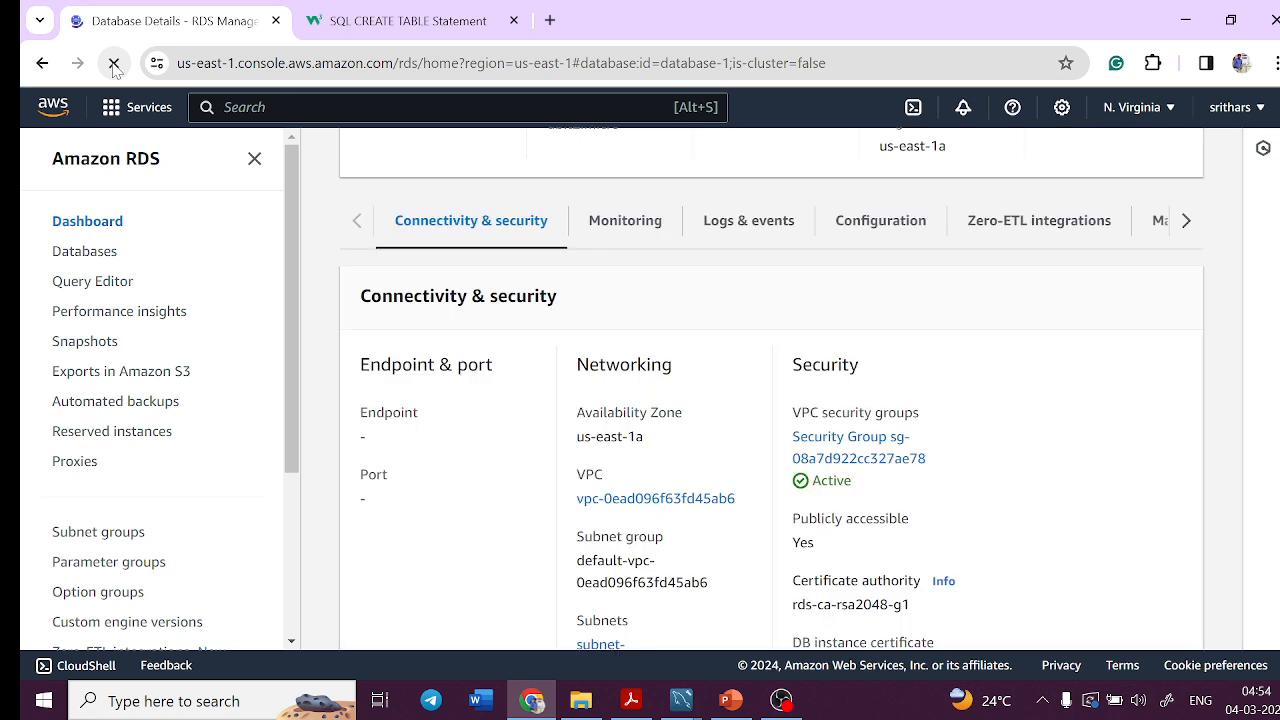
# Step: Reload the database-1 details and check its endpoint and port under Connectivity & security
pyautogui.click(113, 68)
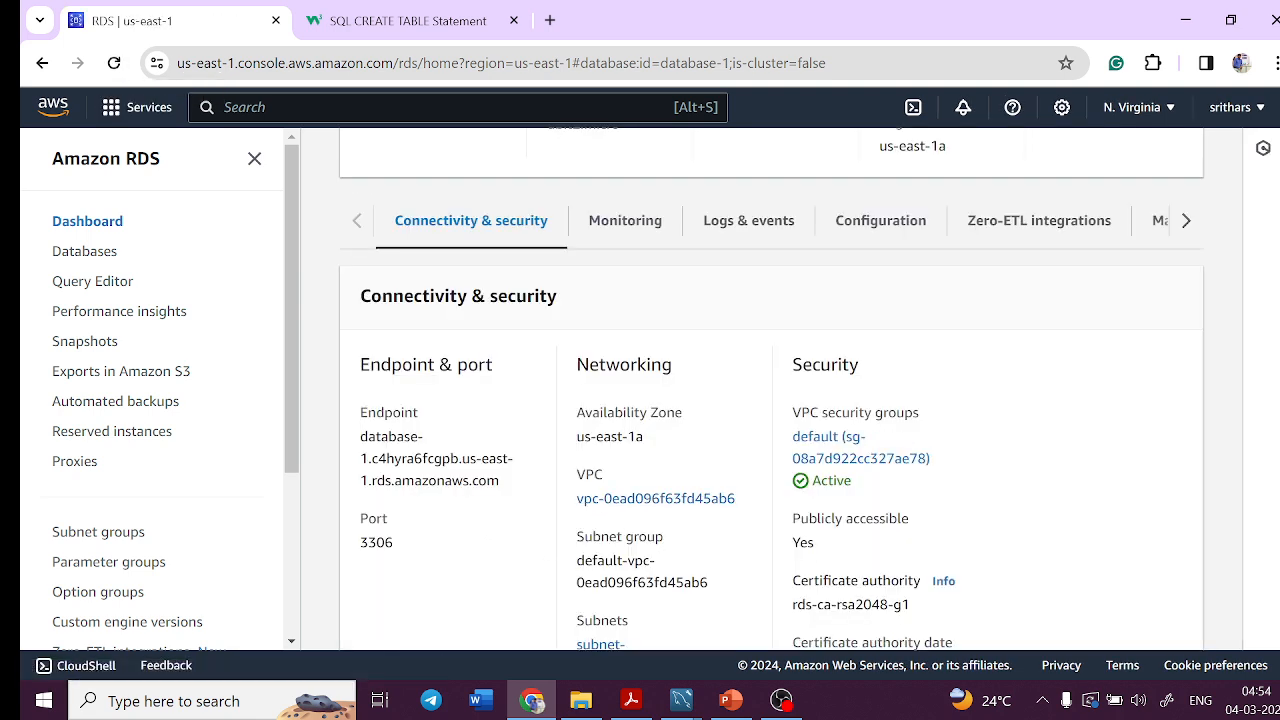
pyautogui.moveTo(520, 494); pyautogui.dragTo(357, 450)
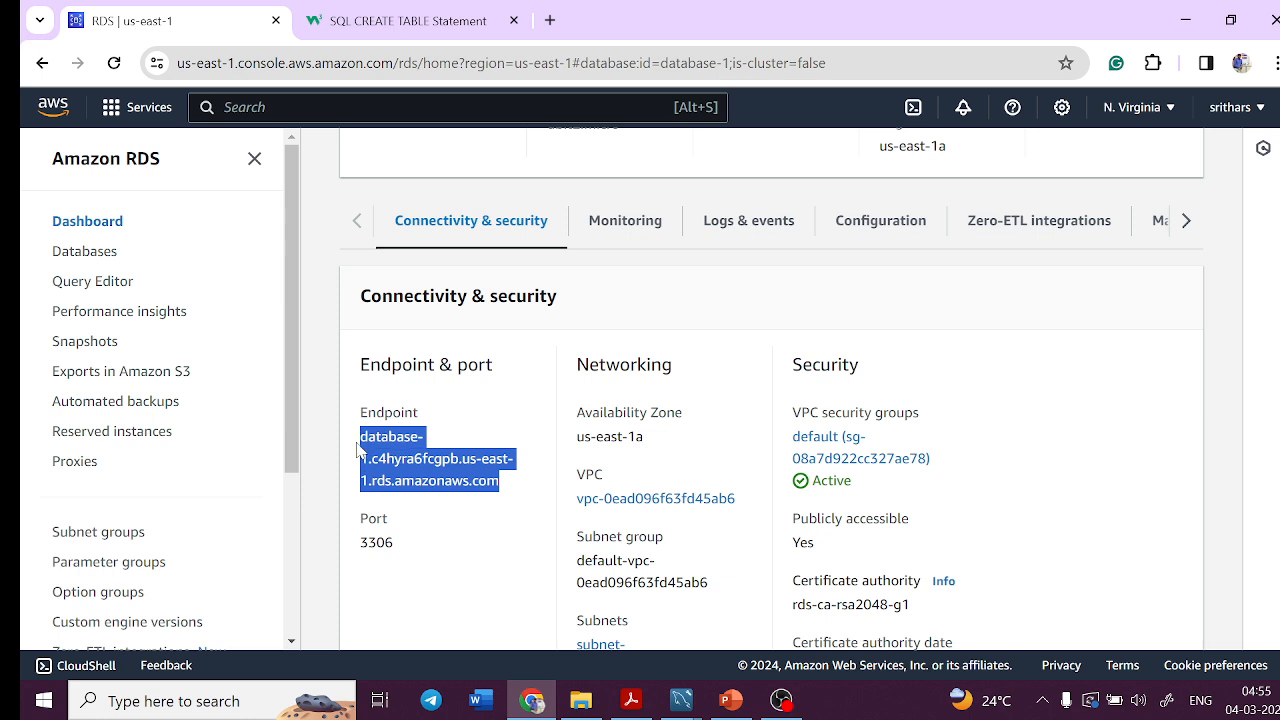
pyautogui.moveTo(397, 545); pyautogui.dragTo(357, 549)
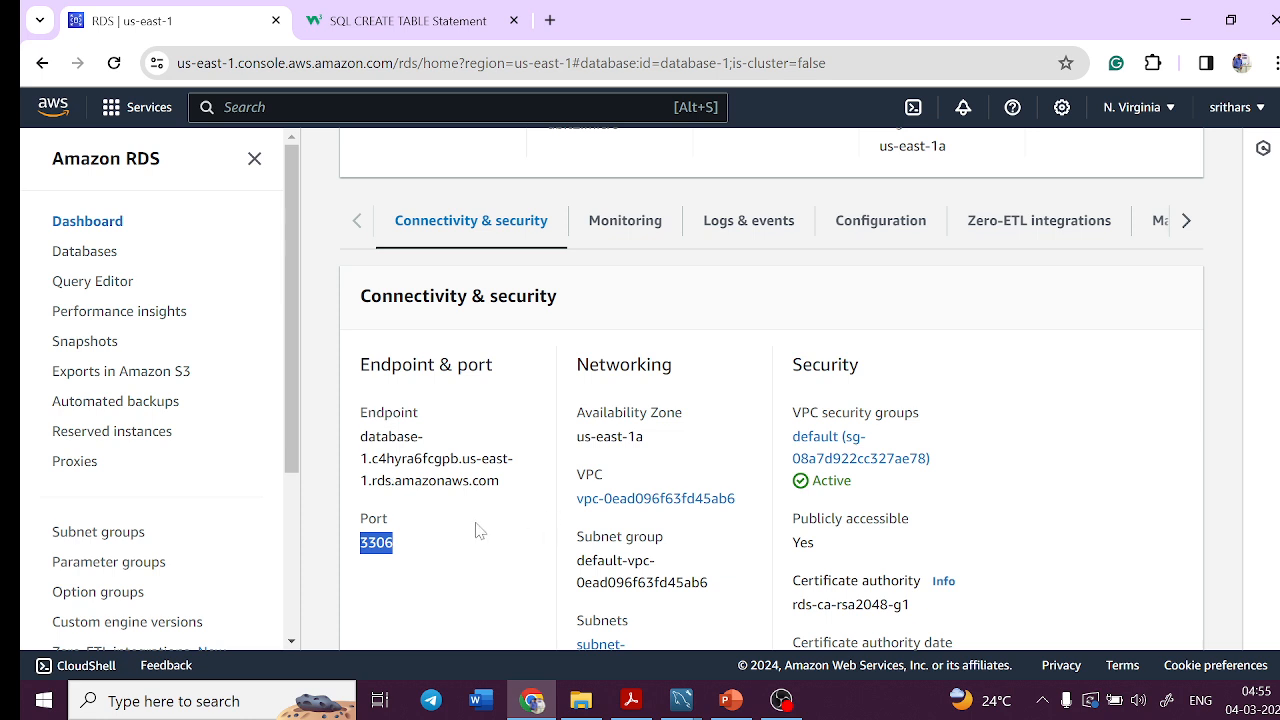
# Step: Close the leftover Setup New Connection window and switch to the MySQL Workbench home screen
pyautogui.click(684, 698)
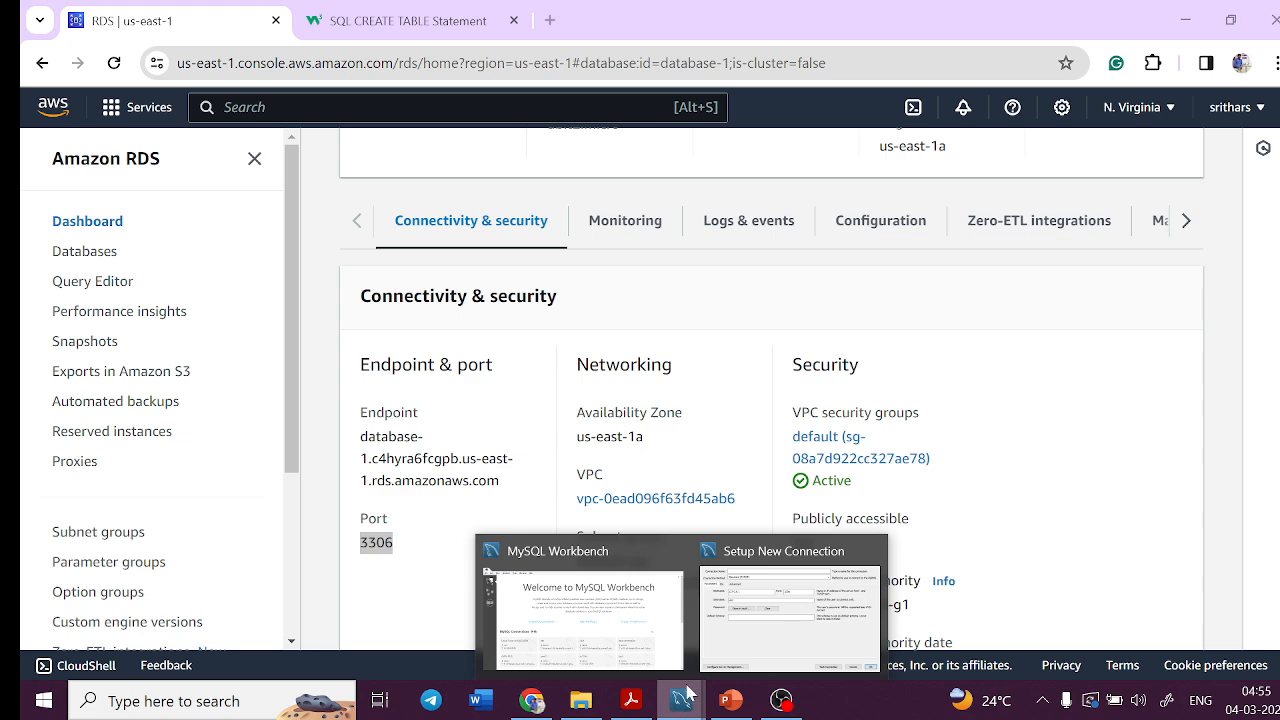
pyautogui.click(872, 551)
pyautogui.click(718, 606)
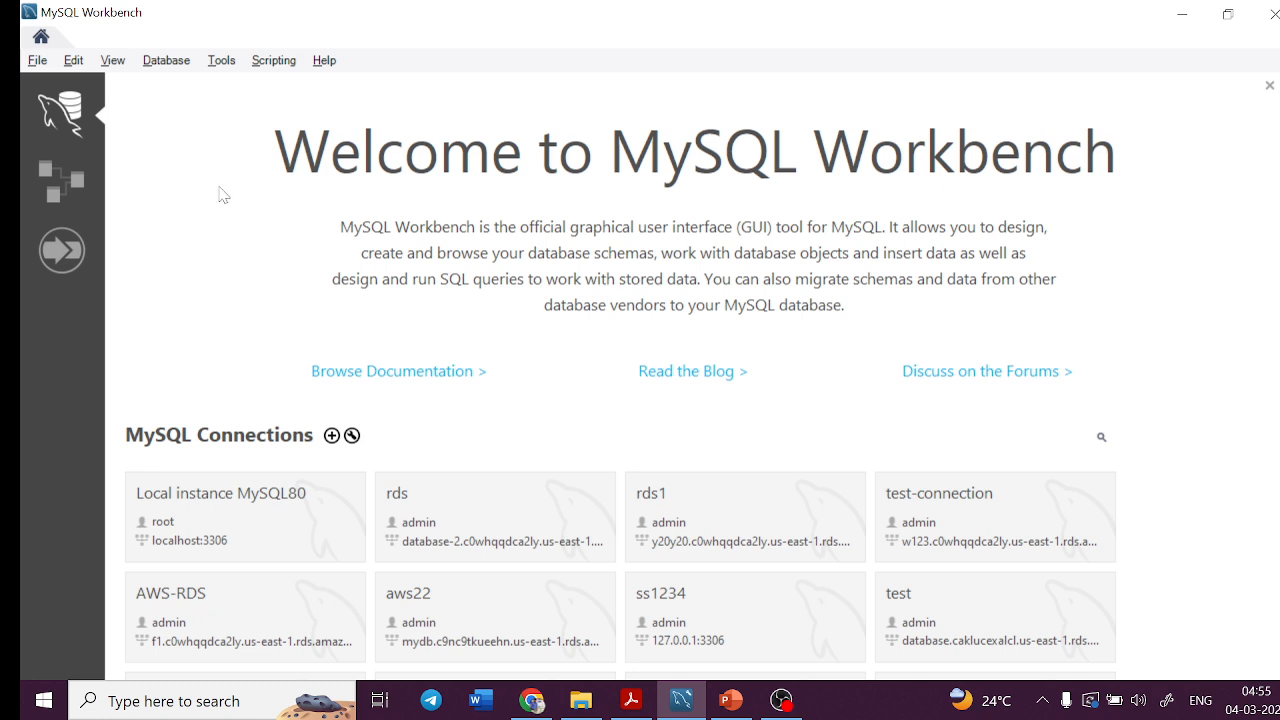
pyautogui.click(166, 61)
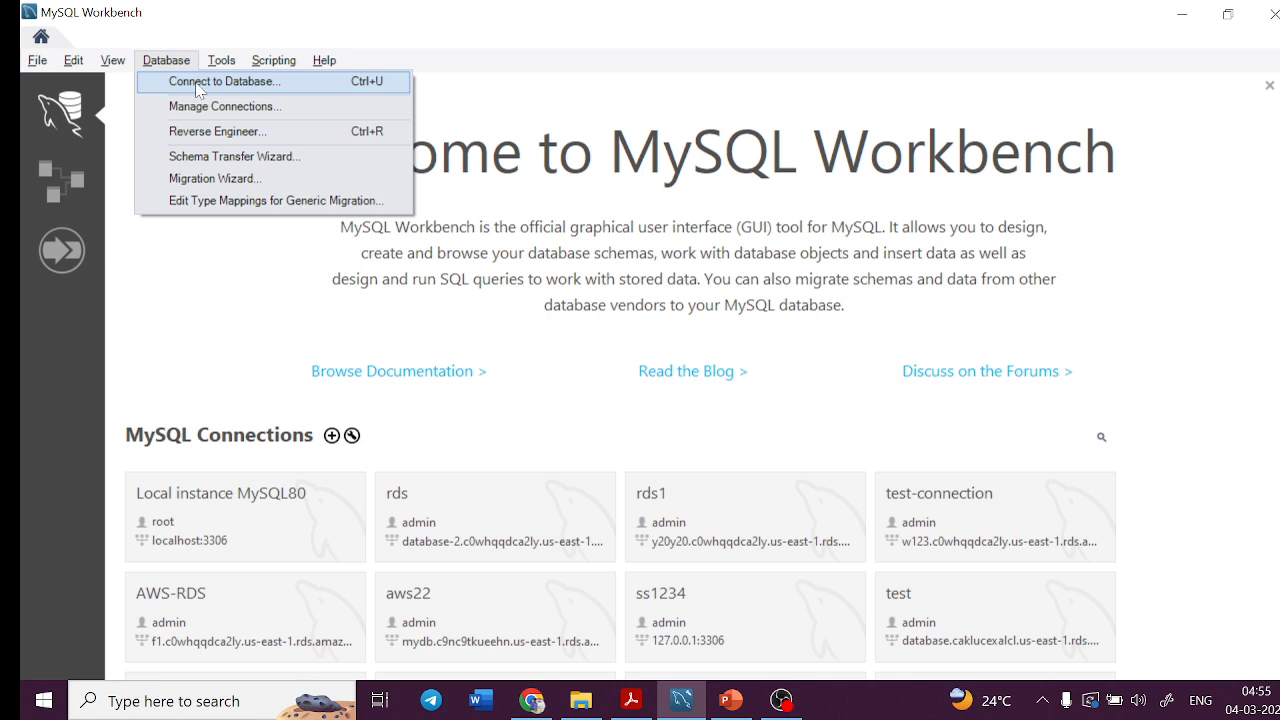
pyautogui.click(197, 88)
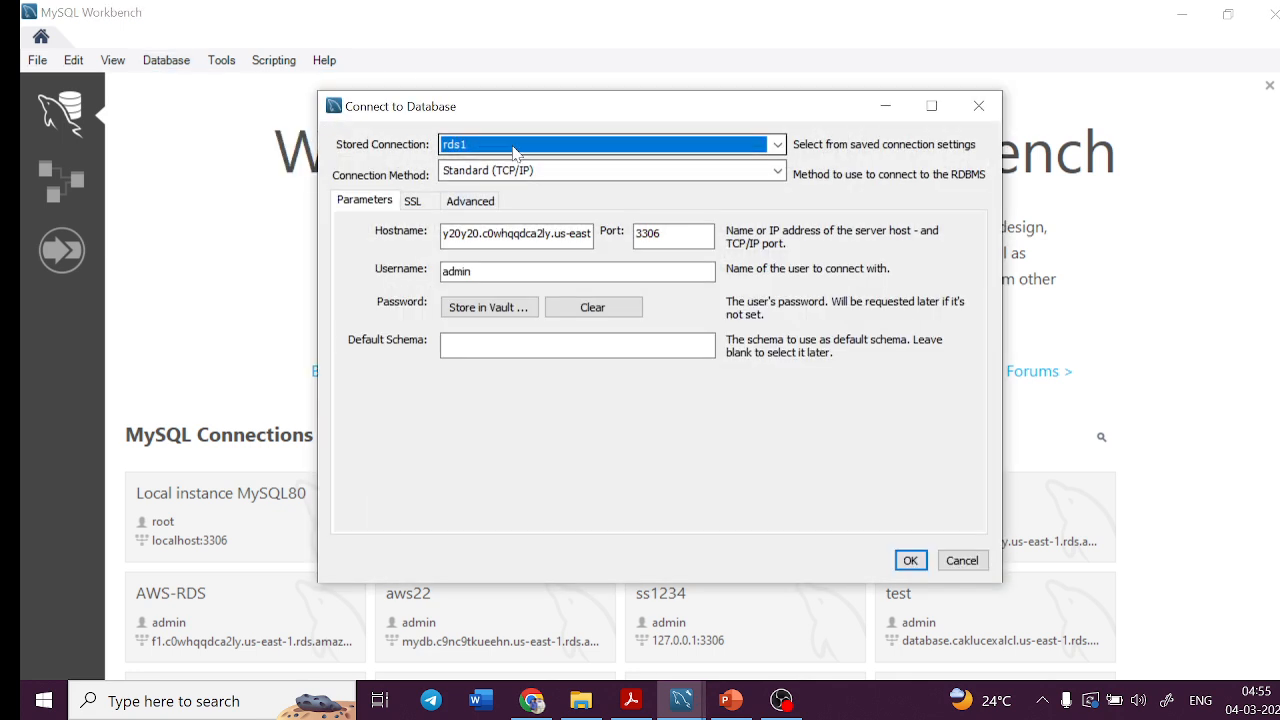
pyautogui.click(565, 150)
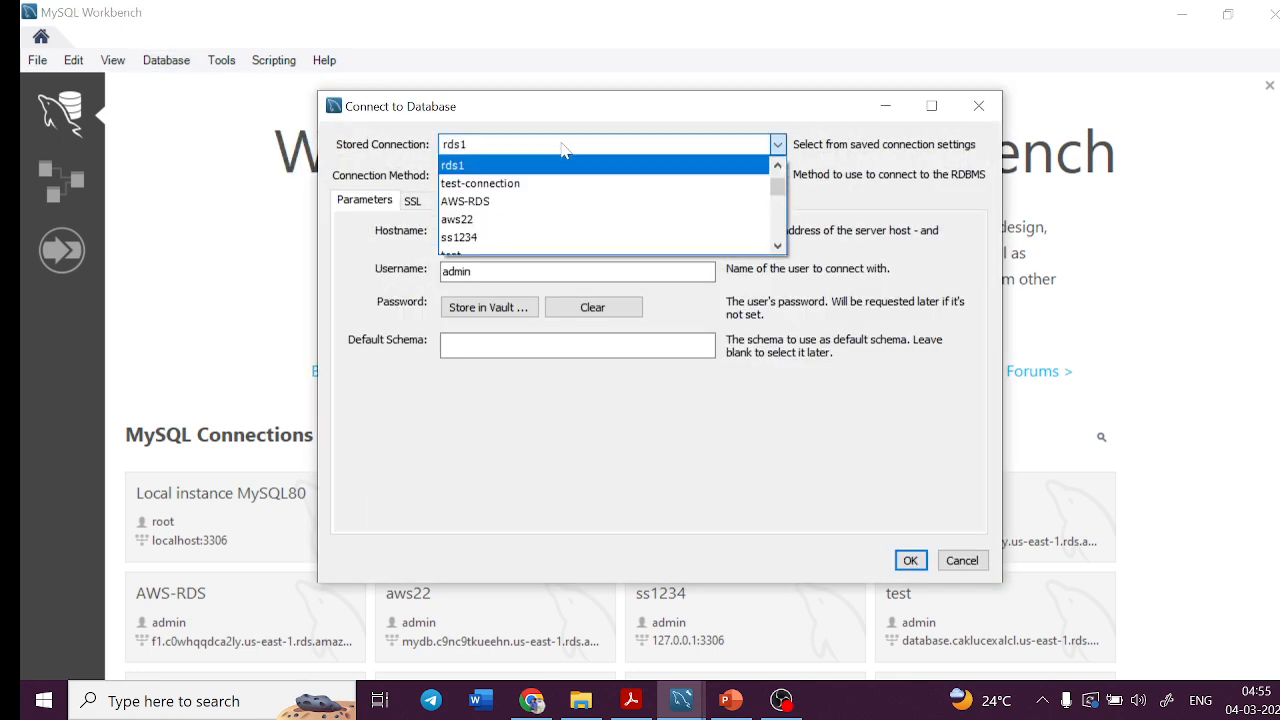
pyautogui.scroll(1, 530, 218)
pyautogui.click(533, 163)
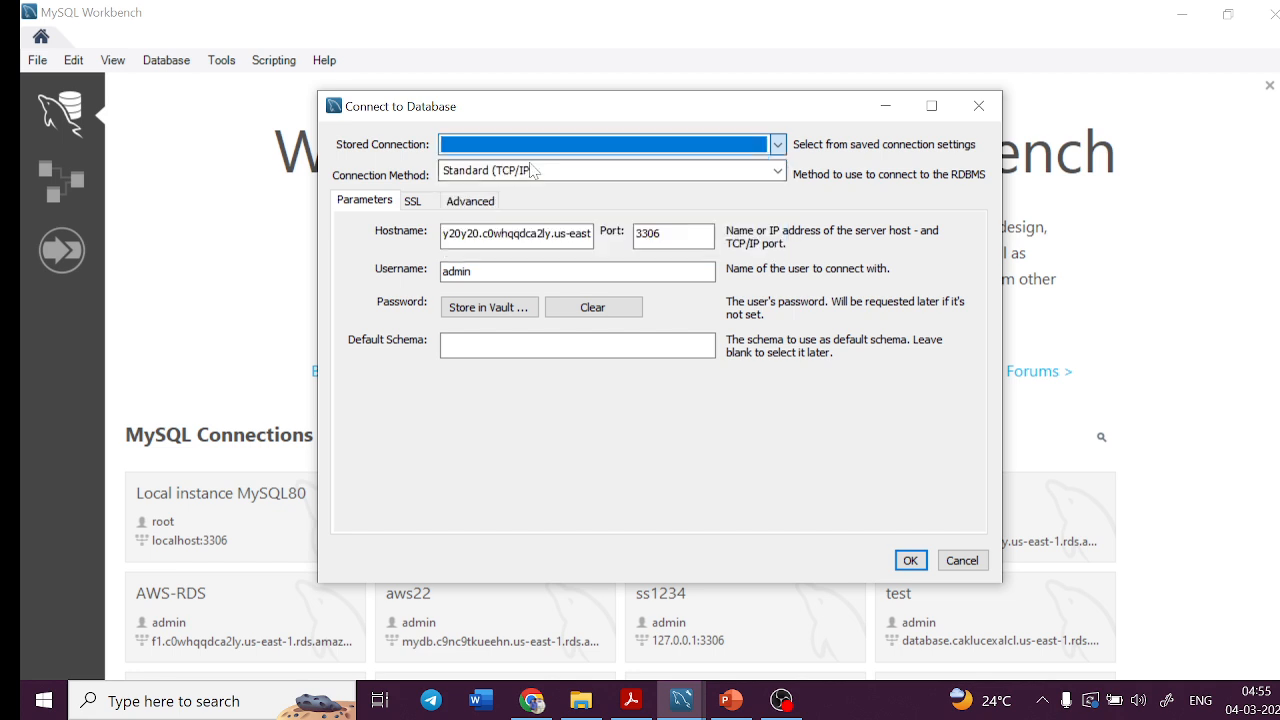
pyautogui.click(533, 150)
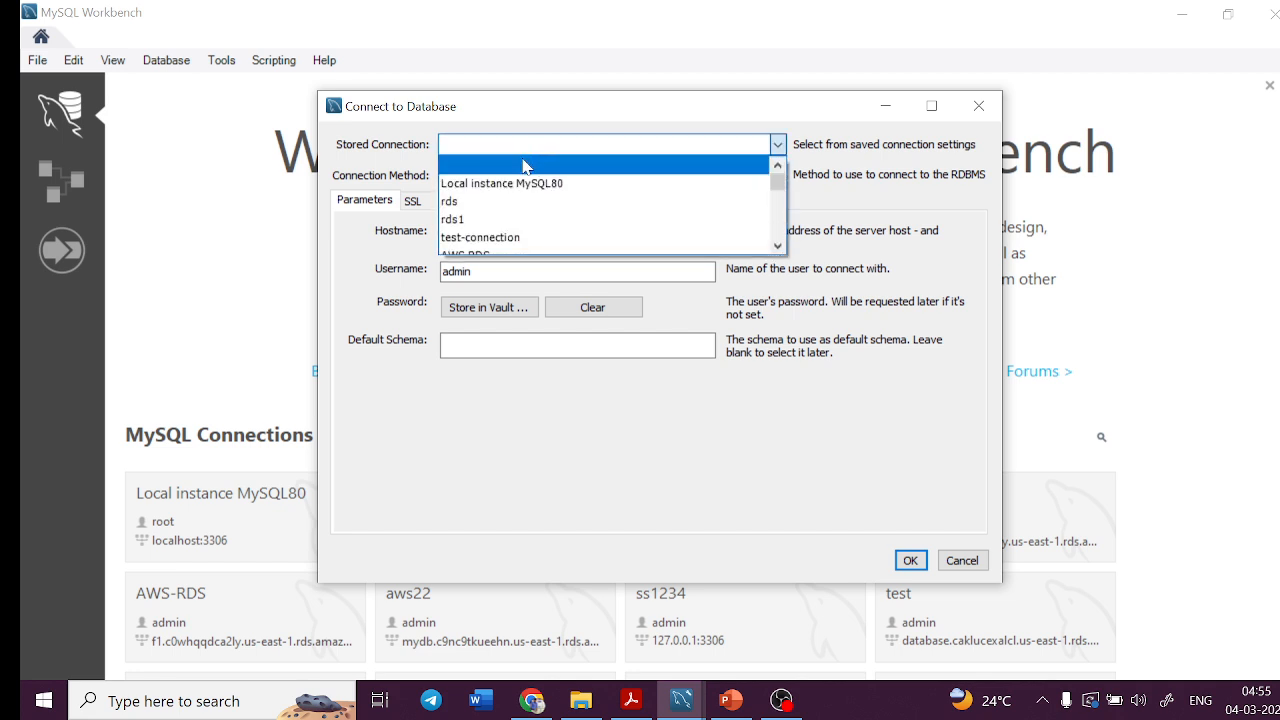
pyautogui.click(524, 166)
pyautogui.click(520, 146)
pyautogui.scroll(-1, 575, 217)
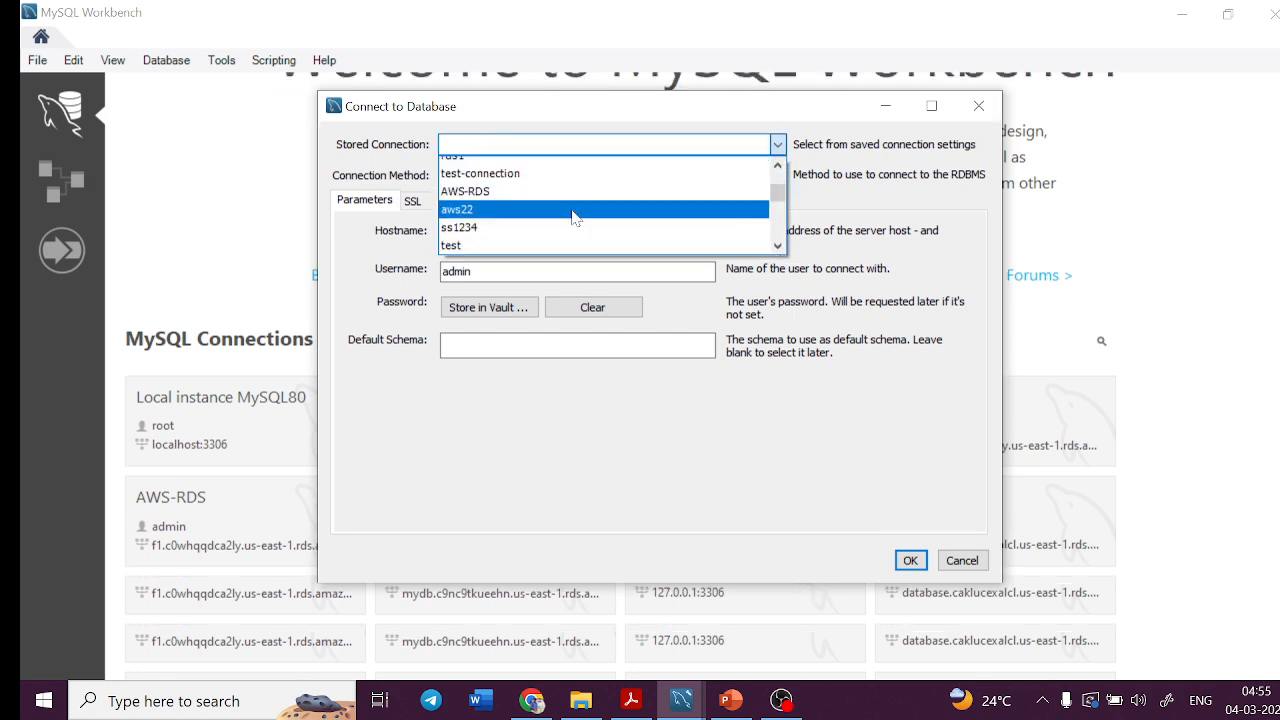
pyautogui.scroll(-1, 573, 212)
pyautogui.scroll(2, 568, 205)
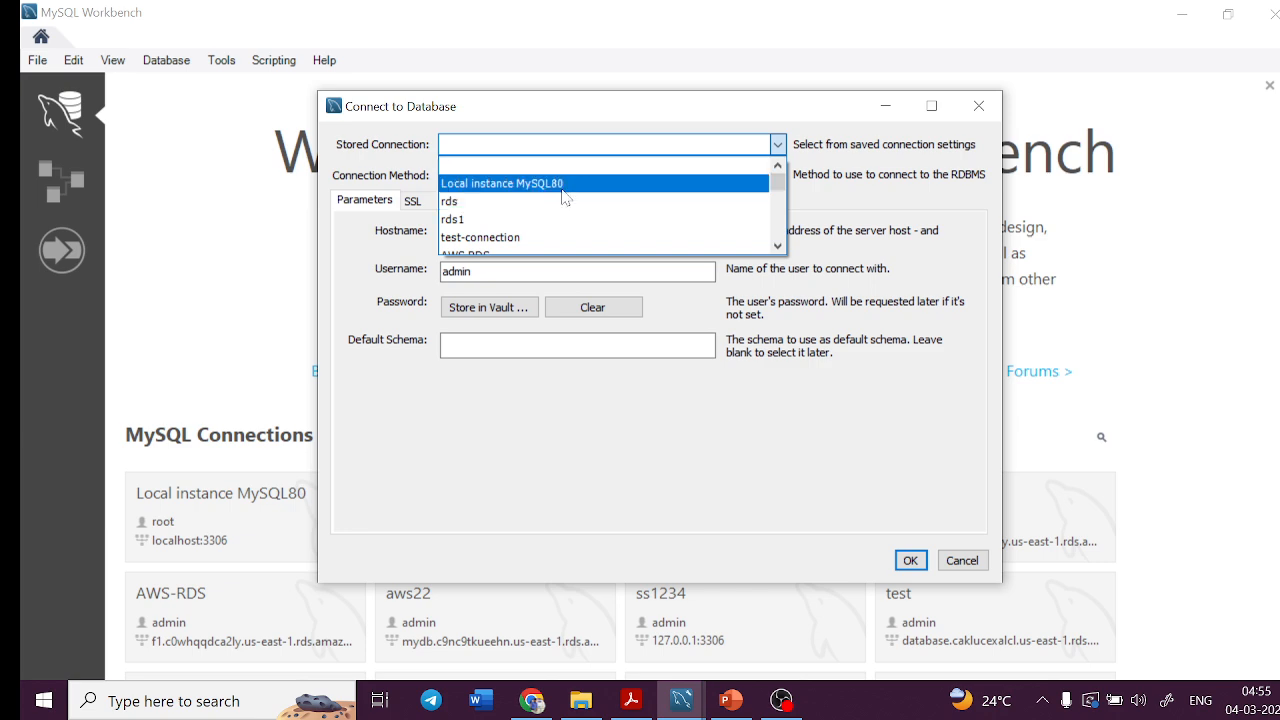
pyautogui.click(984, 115)
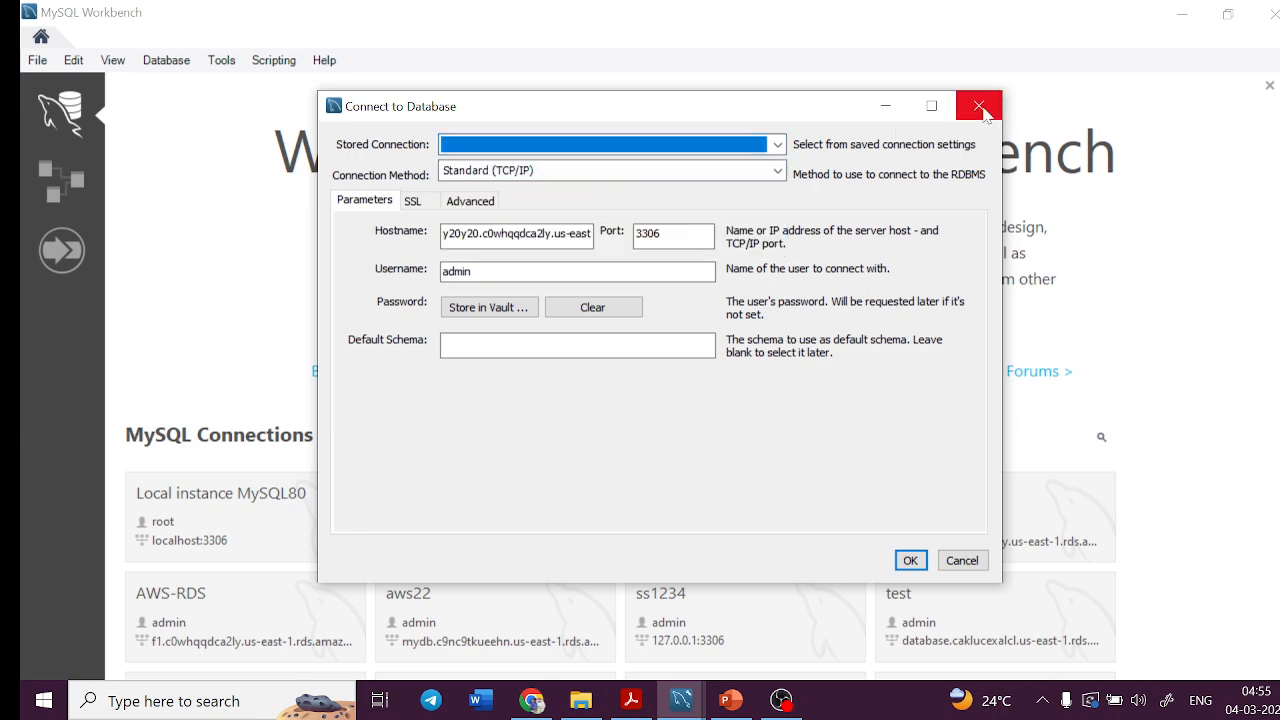
pyautogui.click(983, 114)
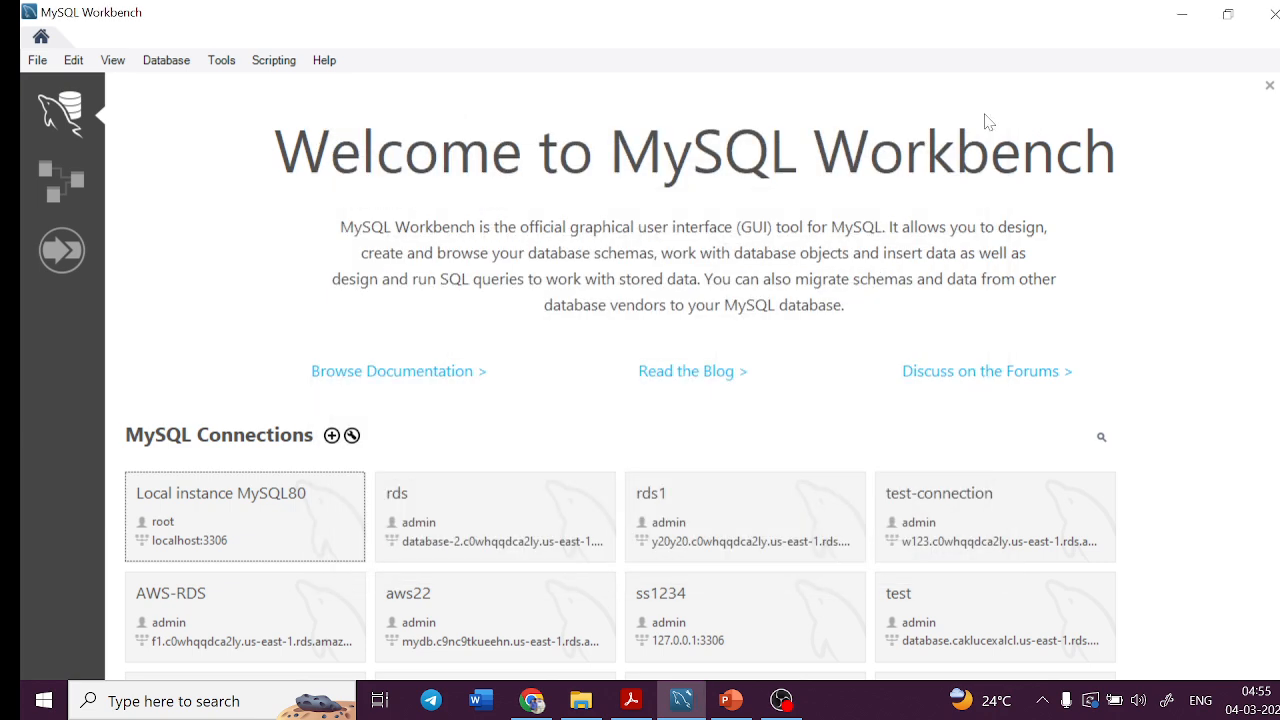
# Step: Start a new MySQL connection named Connect123 with the Standard (TCP/IP) connection method
pyautogui.click(331, 435)
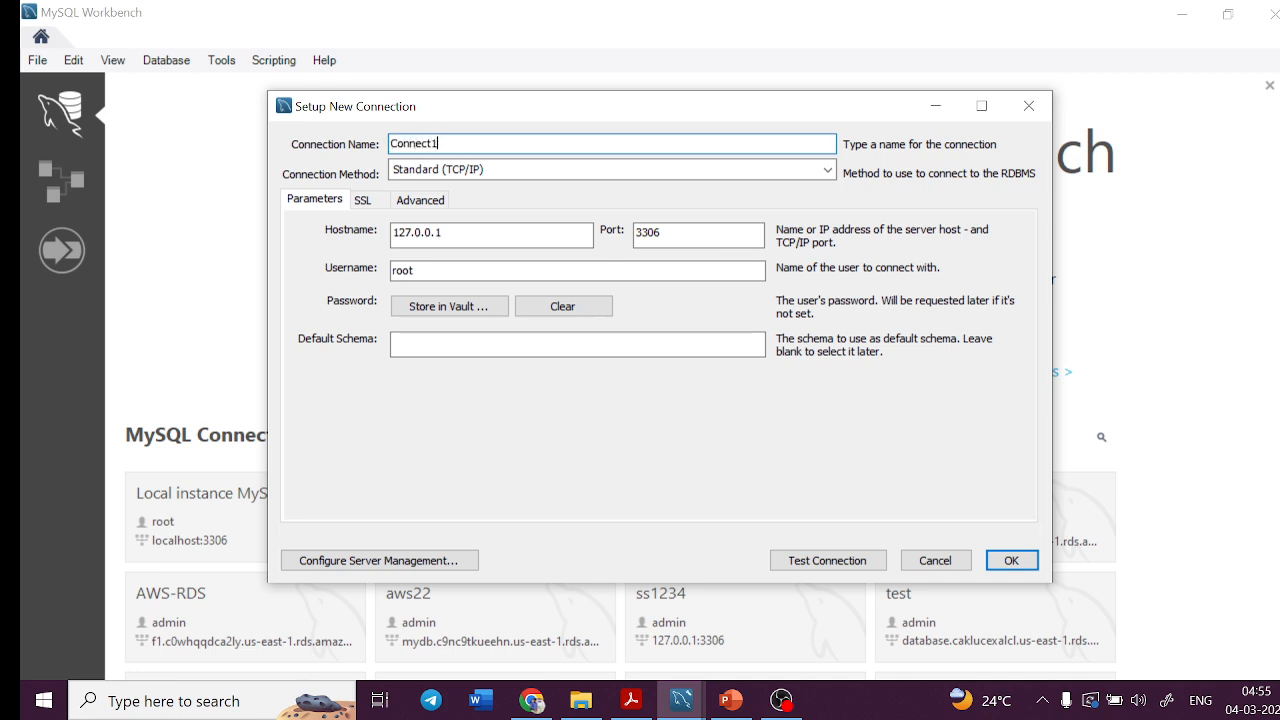
pyautogui.click(481, 177)
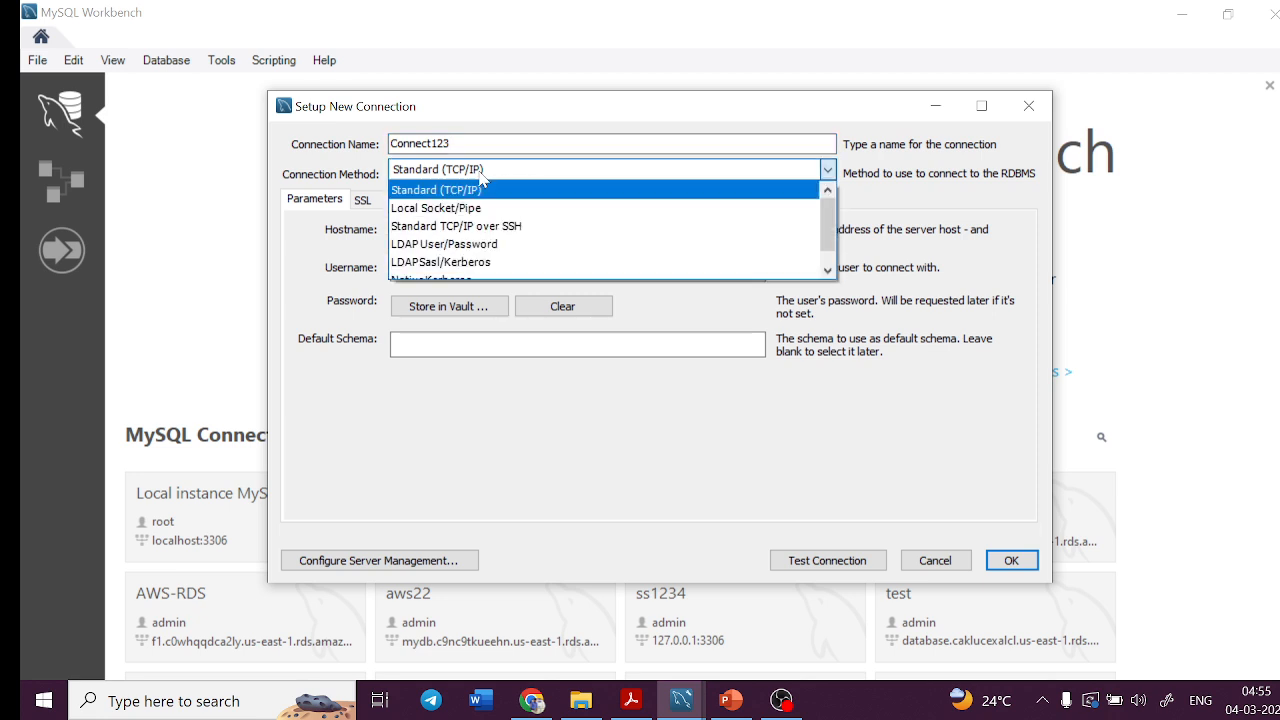
pyautogui.click(480, 190)
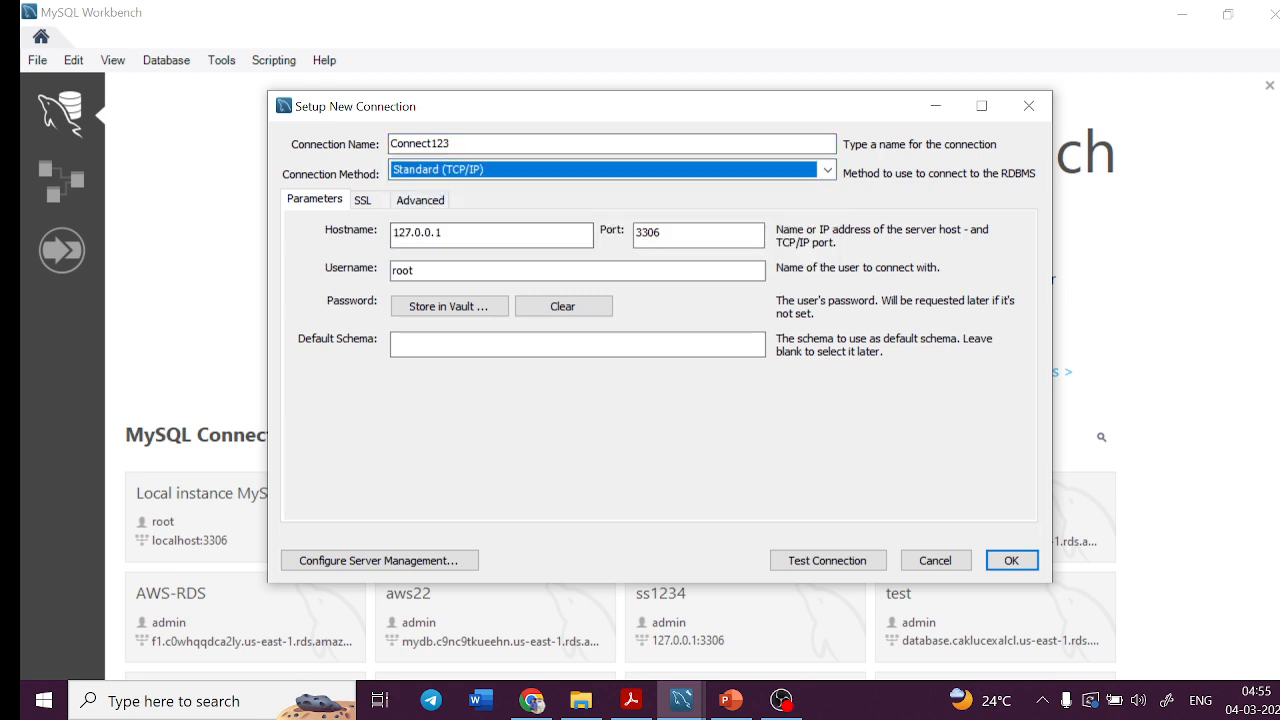
# Step: Replace the new connection's hostname with the database-1 endpoint copied from the RDS page in Chrome
pyautogui.moveTo(454, 234); pyautogui.dragTo(389, 237)
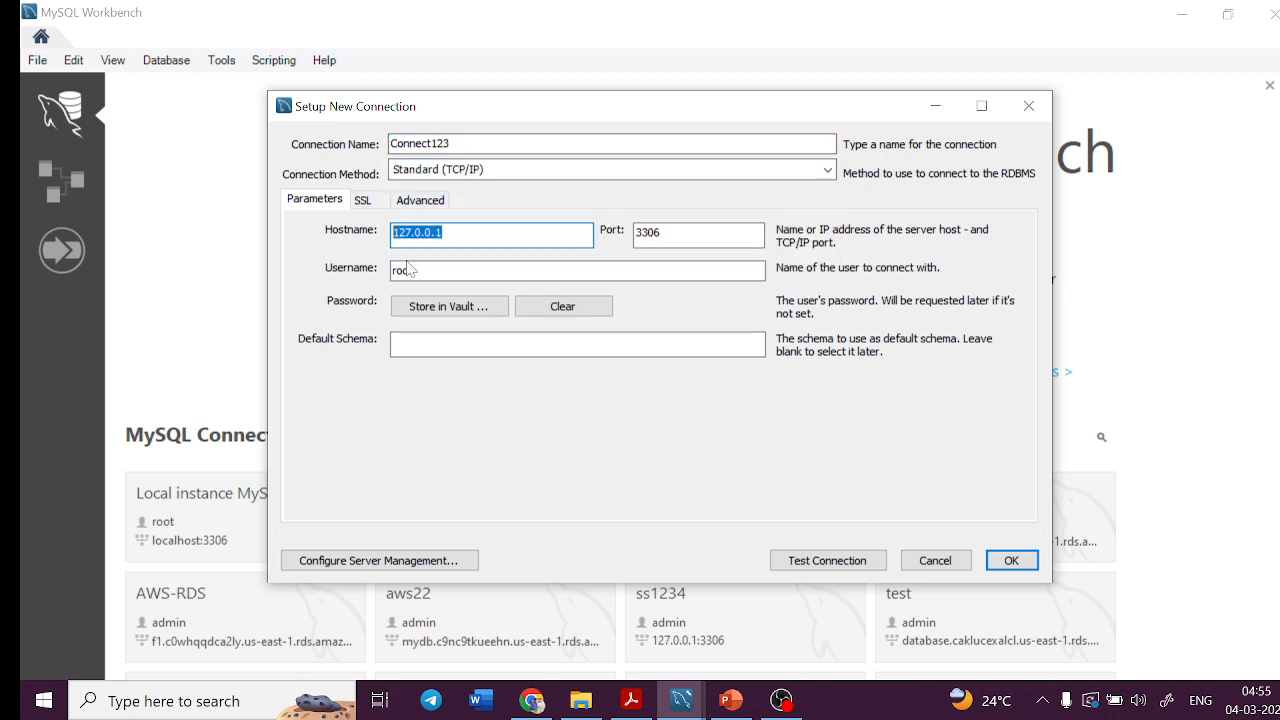
pyautogui.click(531, 700)
pyautogui.moveTo(500, 482); pyautogui.dragTo(360, 436)
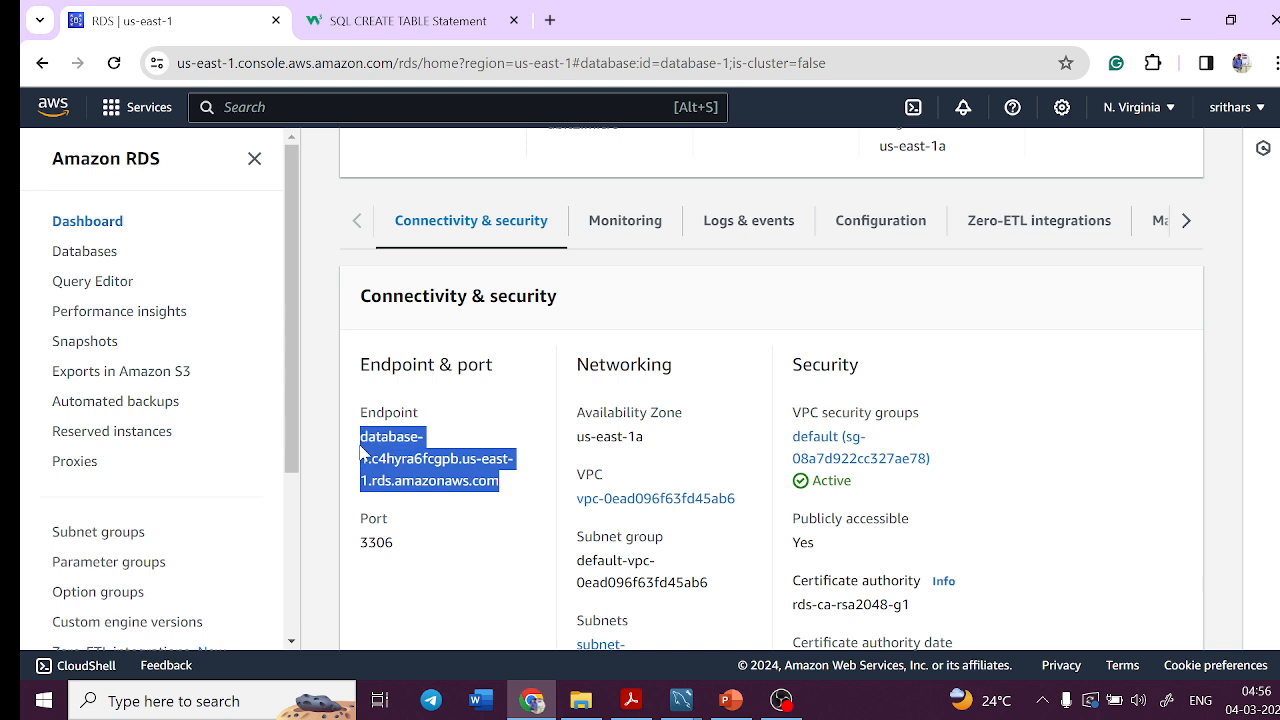
pyautogui.moveTo(684, 705)
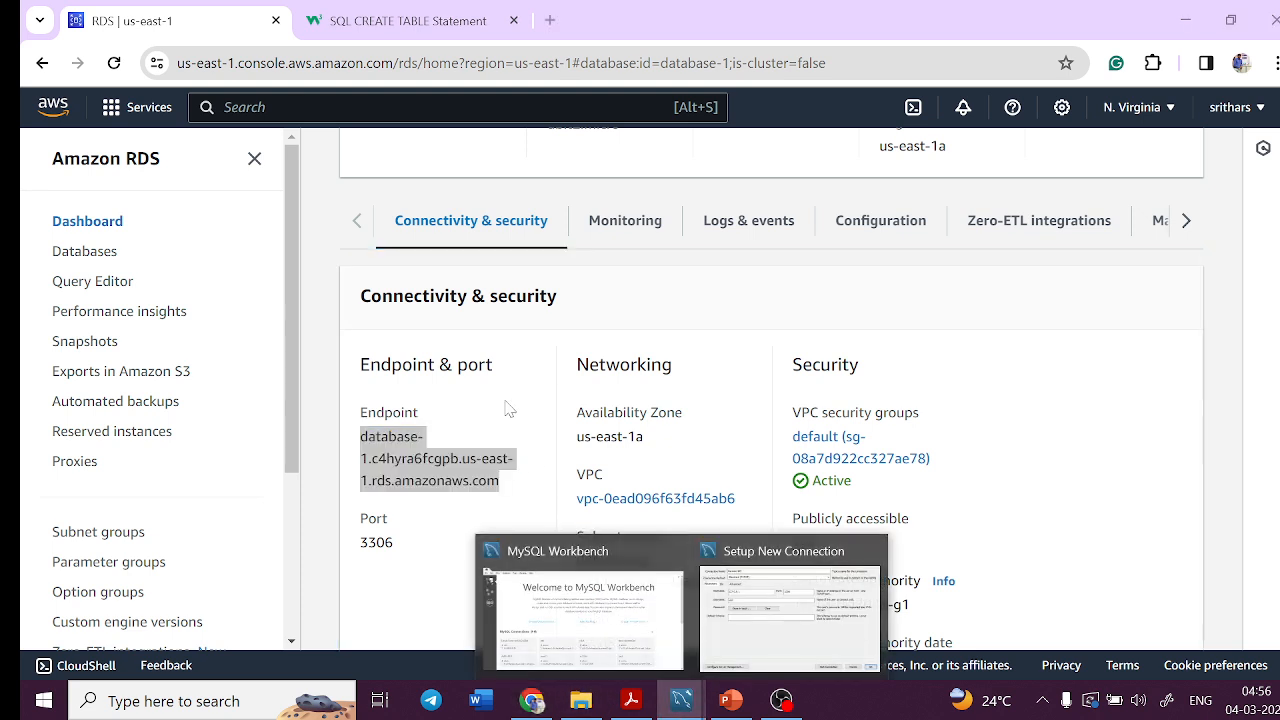
pyautogui.click(755, 612)
pyautogui.hotkey('ctrl', 'v')
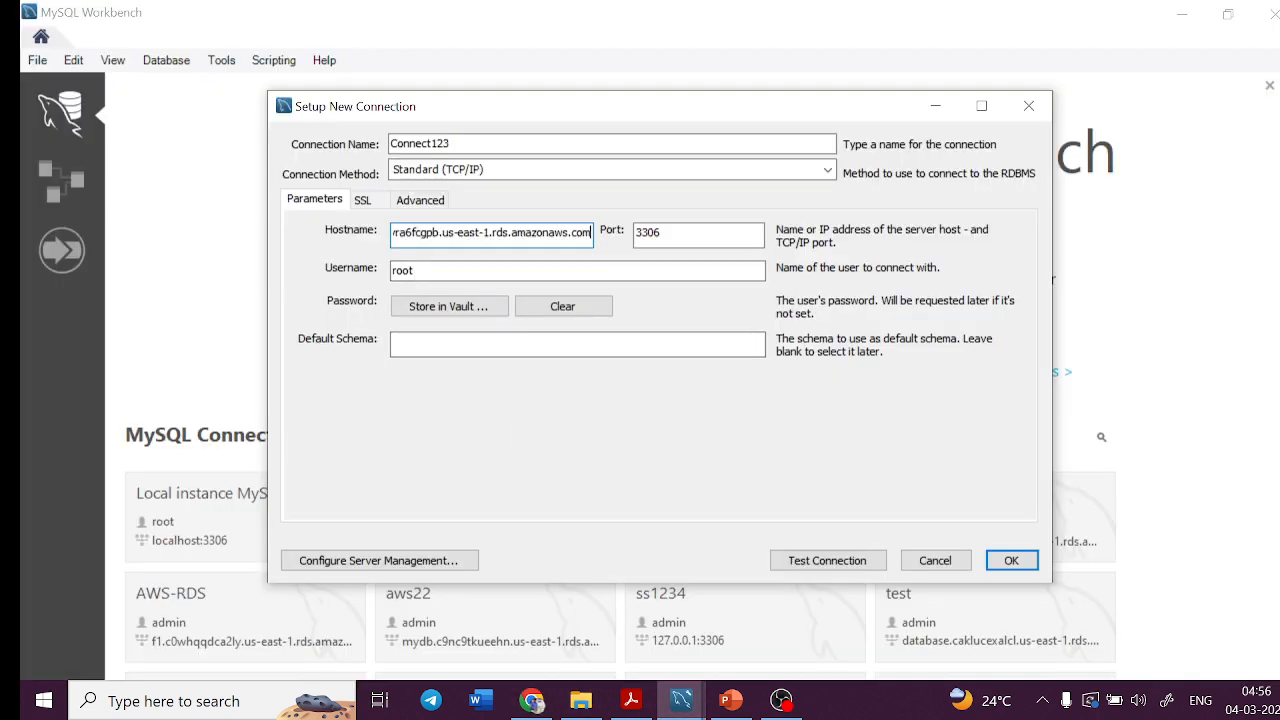
# Step: Set the connection's username to admin and store the database password in the vault
pyautogui.press('Tab')
pyautogui.press('Tab')
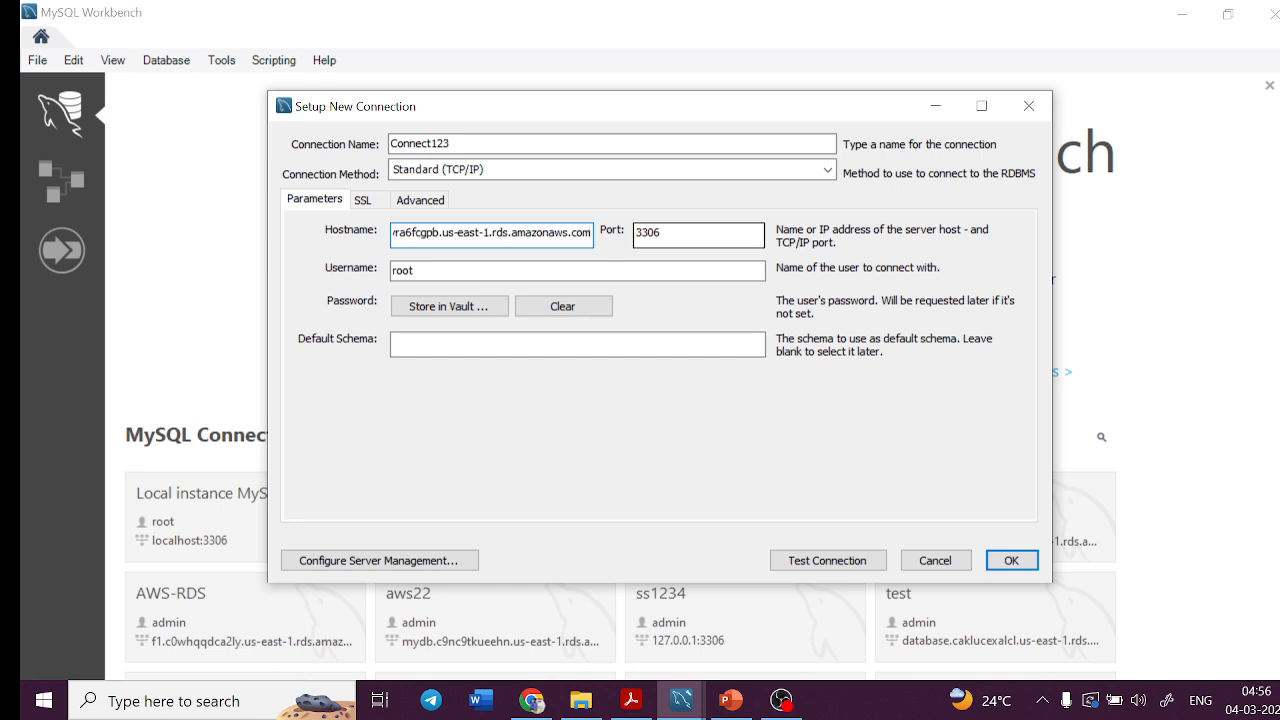
pyautogui.press('BackSpace')
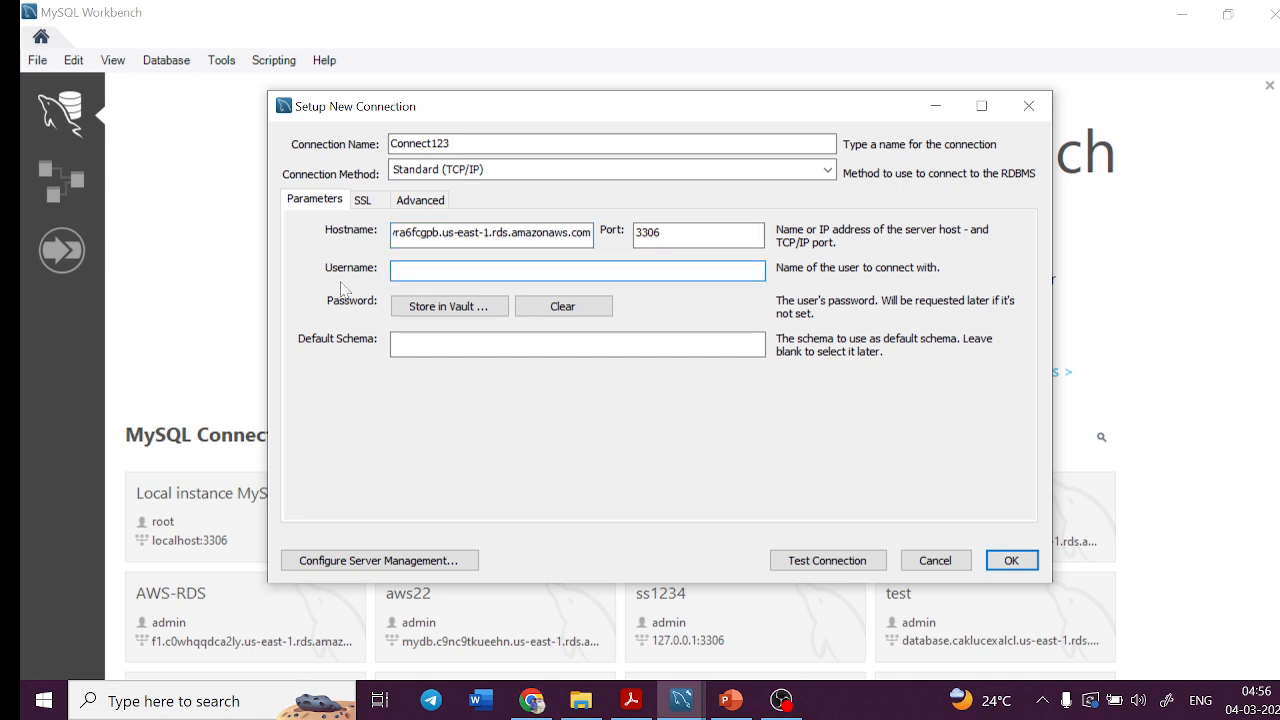
pyautogui.write('admin')
pyautogui.click(452, 308)
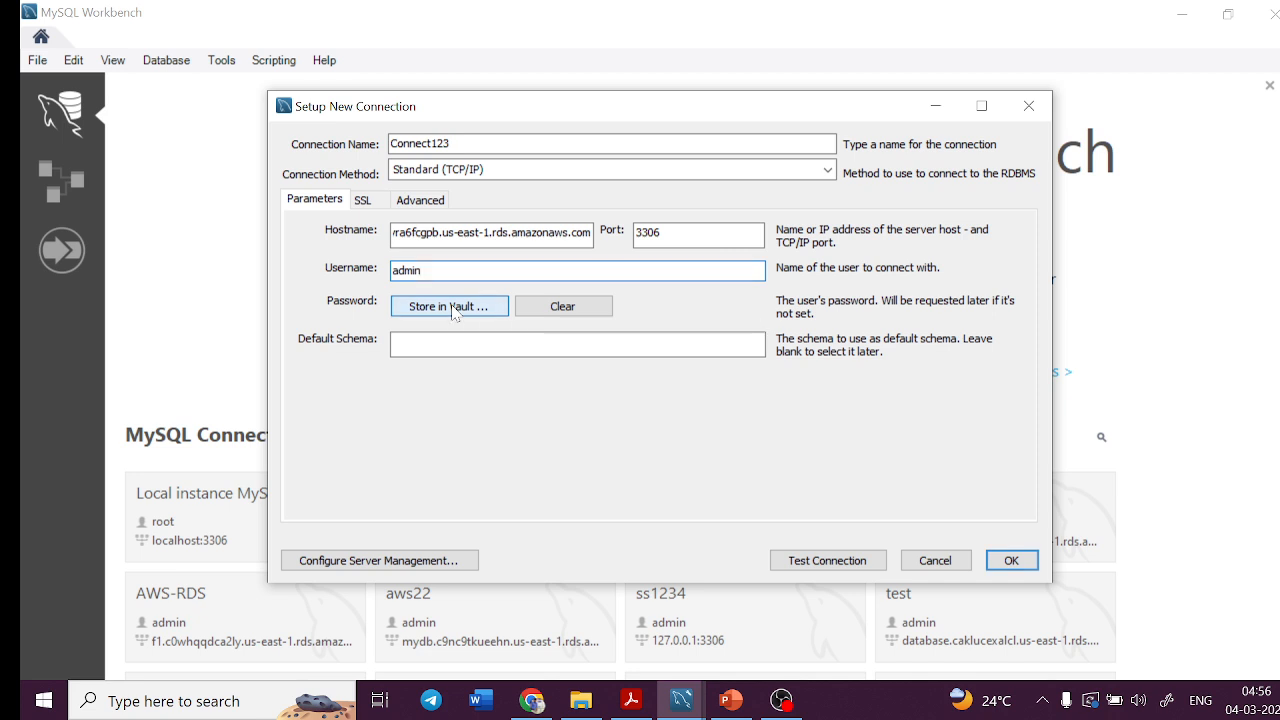
pyautogui.write('******')
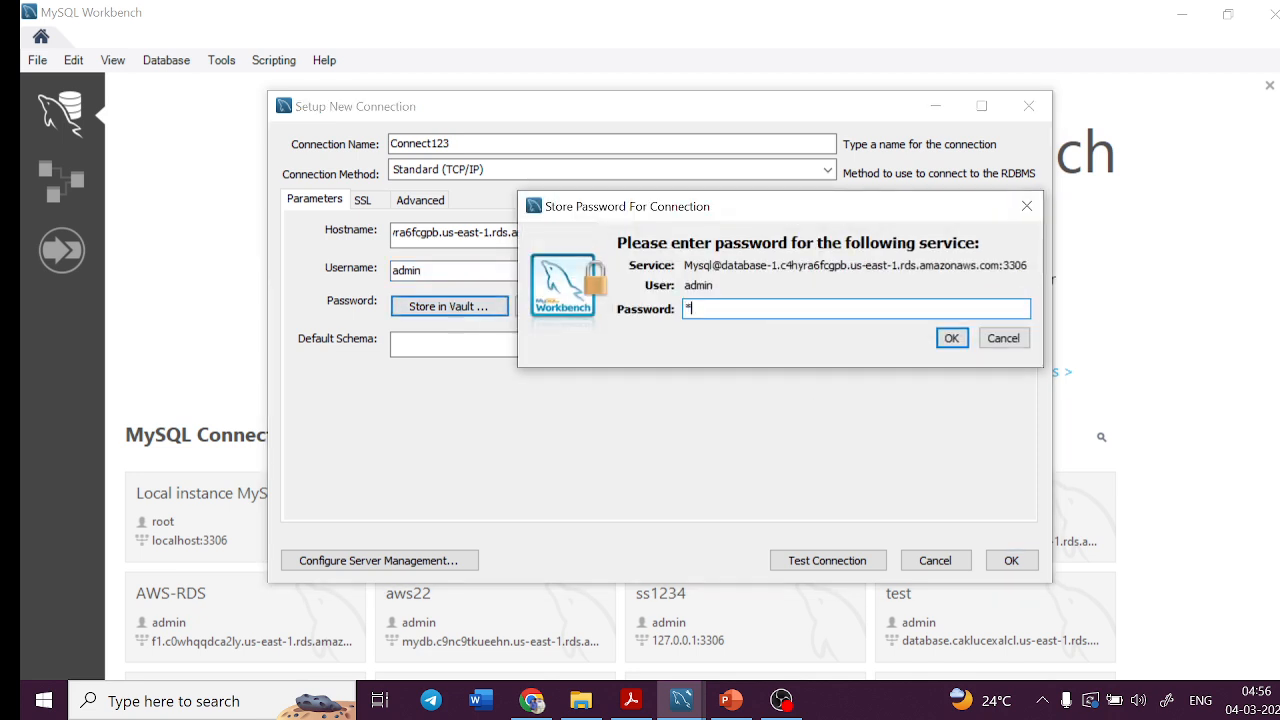
pyautogui.write('****')
pyautogui.click(951, 338)
# Step: Test the Connect123 connection, dismiss the test report, and save the connection
pyautogui.click(818, 563)
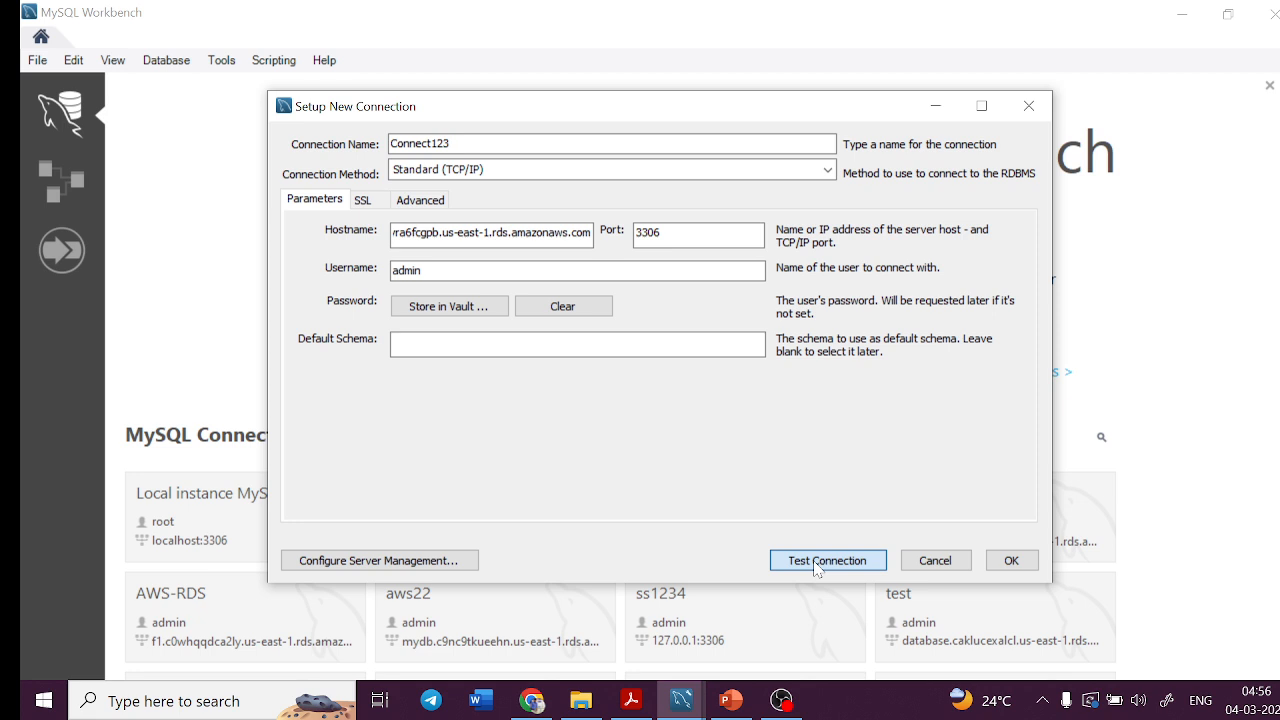
pyautogui.click(815, 562)
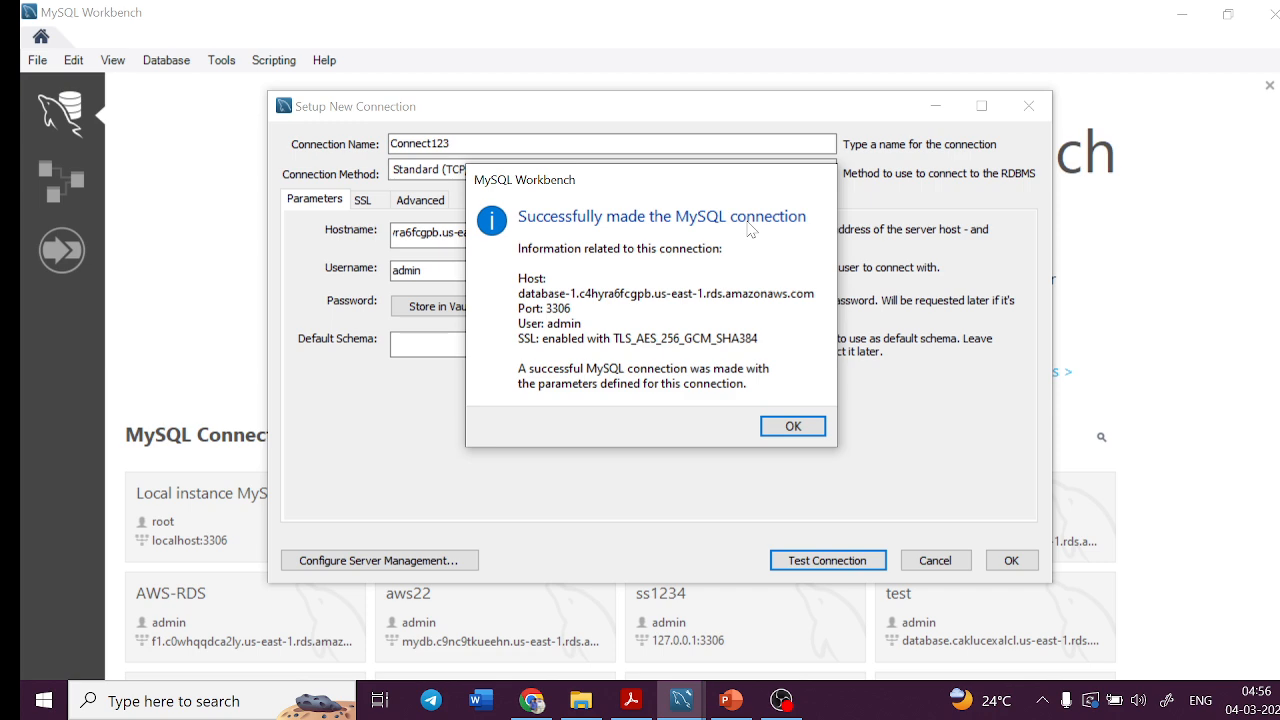
pyautogui.click(795, 428)
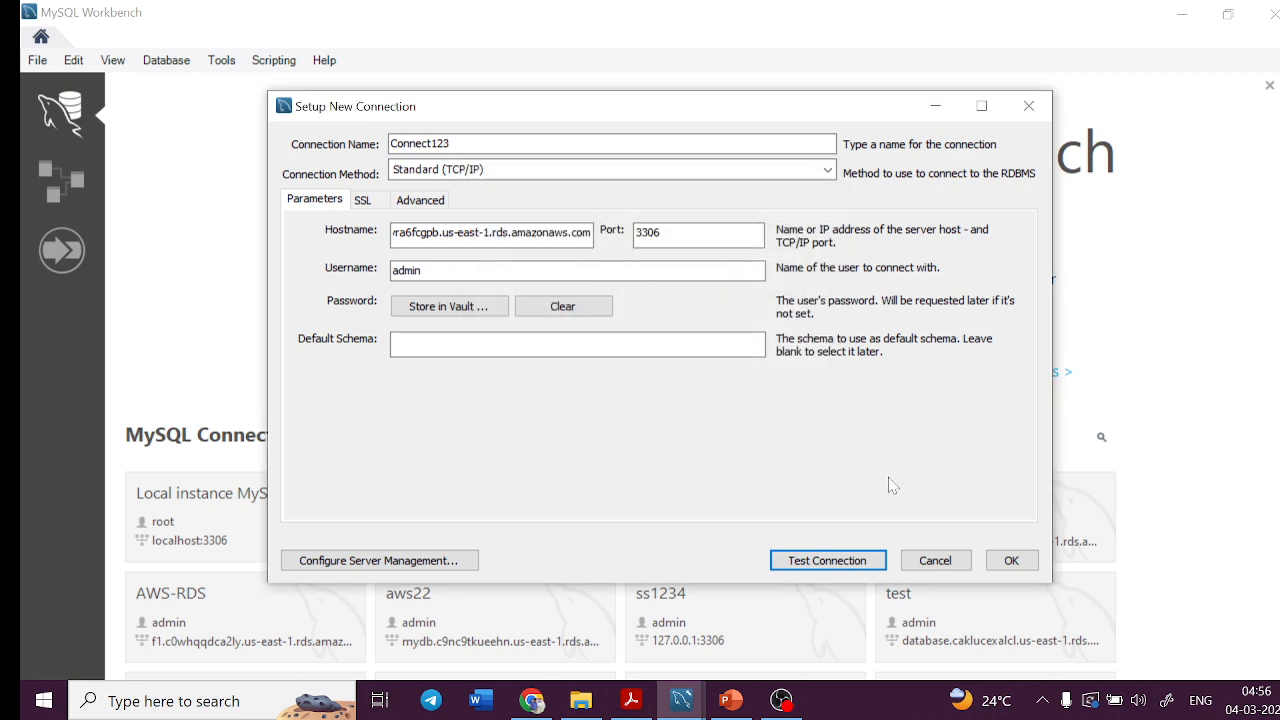
pyautogui.click(1011, 560)
# Step: Open the saved Connect123 connection from the MySQL Connections list in its SQL editor
pyautogui.scroll(-3, 1165, 368)
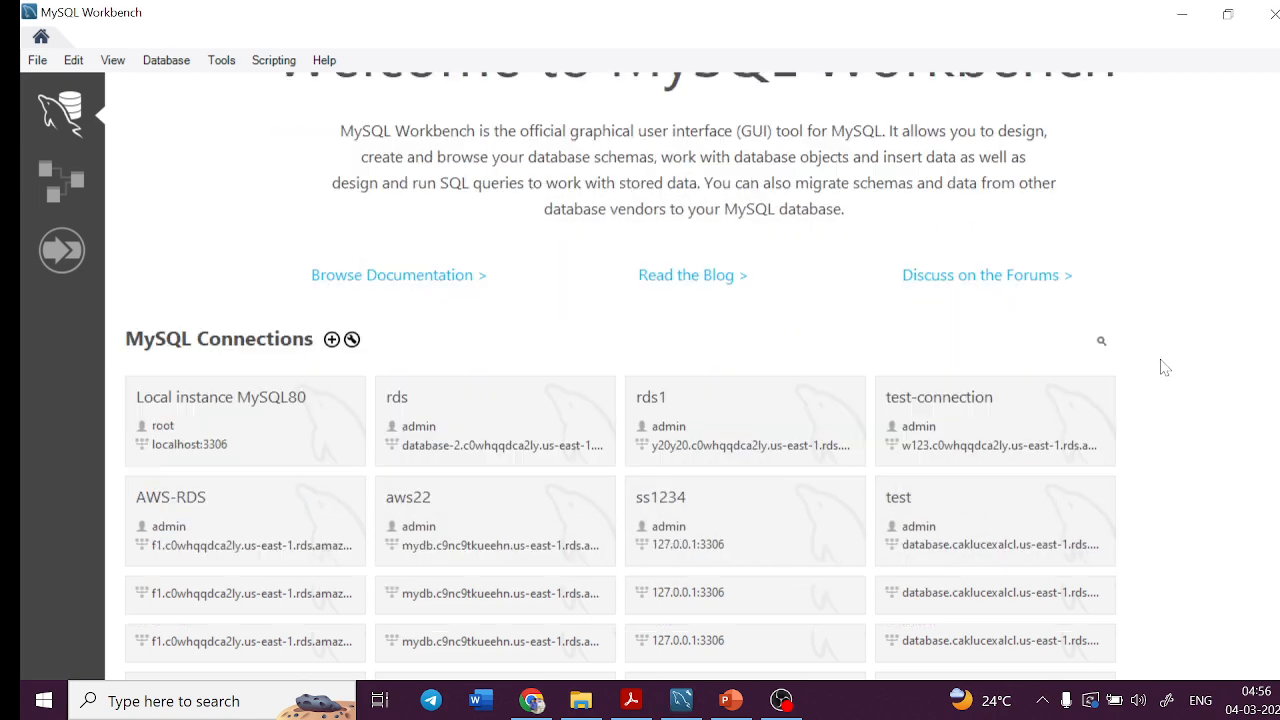
pyautogui.scroll(-5, 1165, 368)
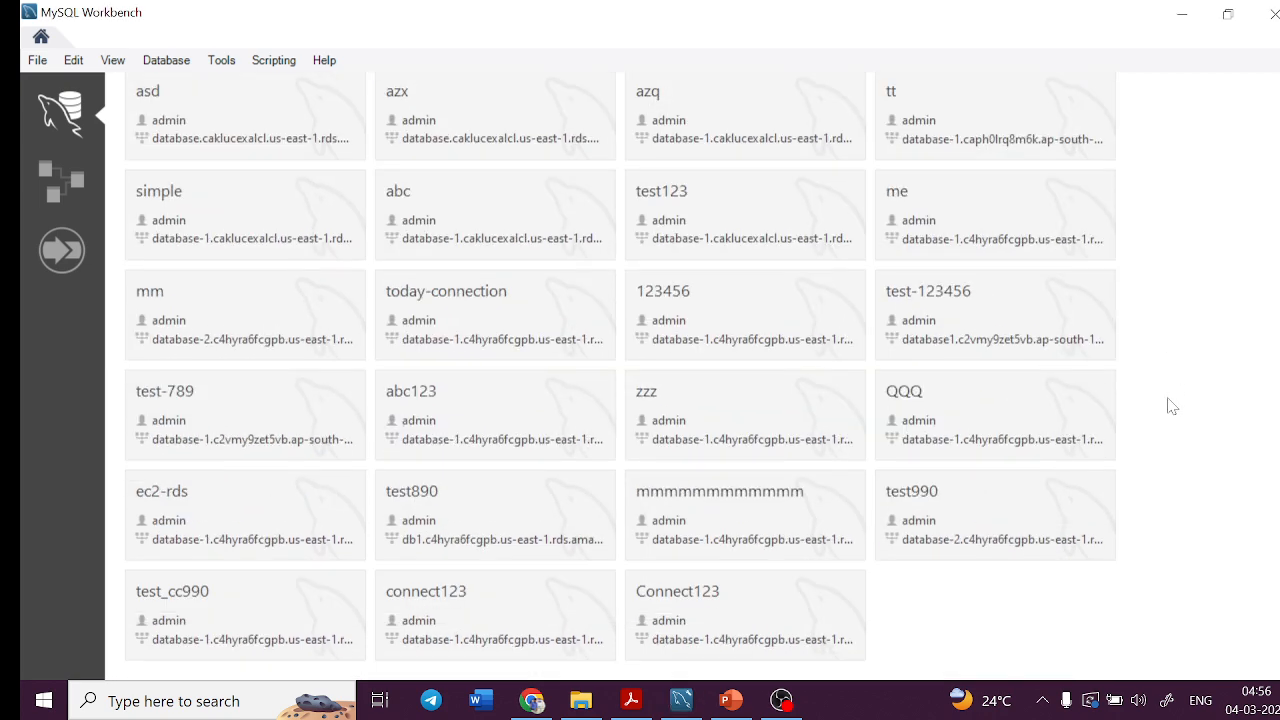
pyautogui.click(703, 598)
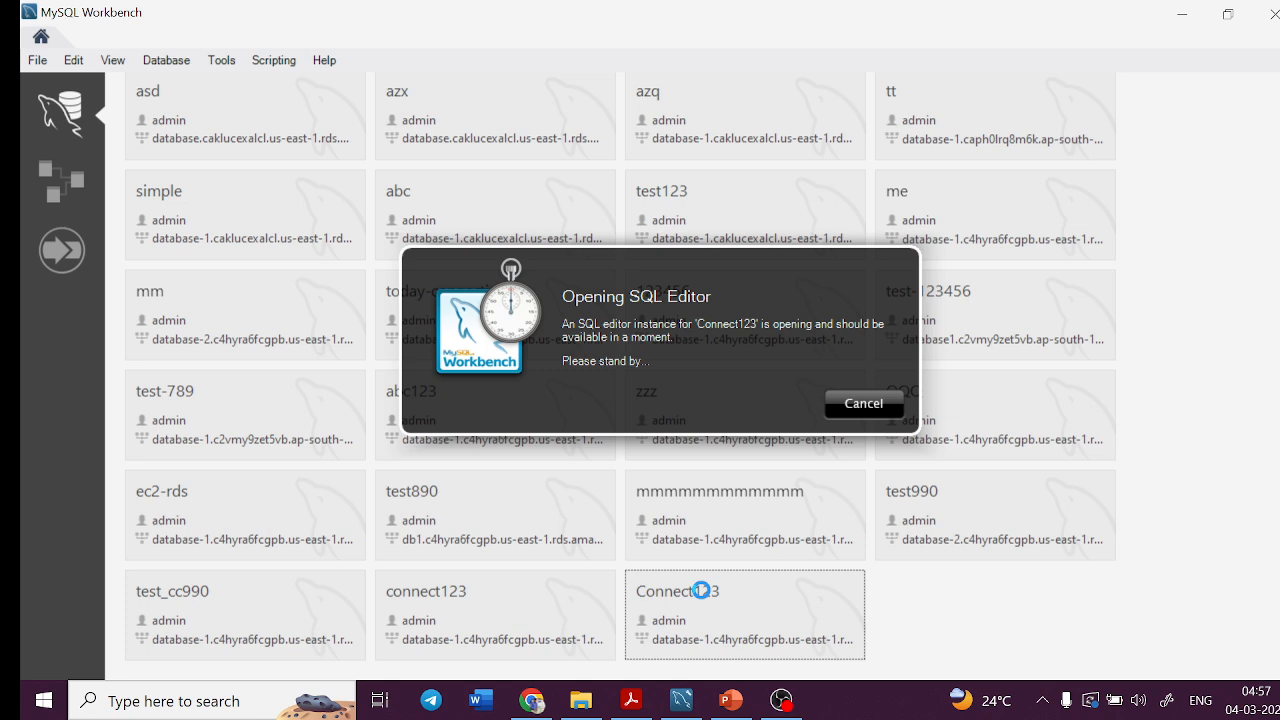
pyautogui.click(793, 703)
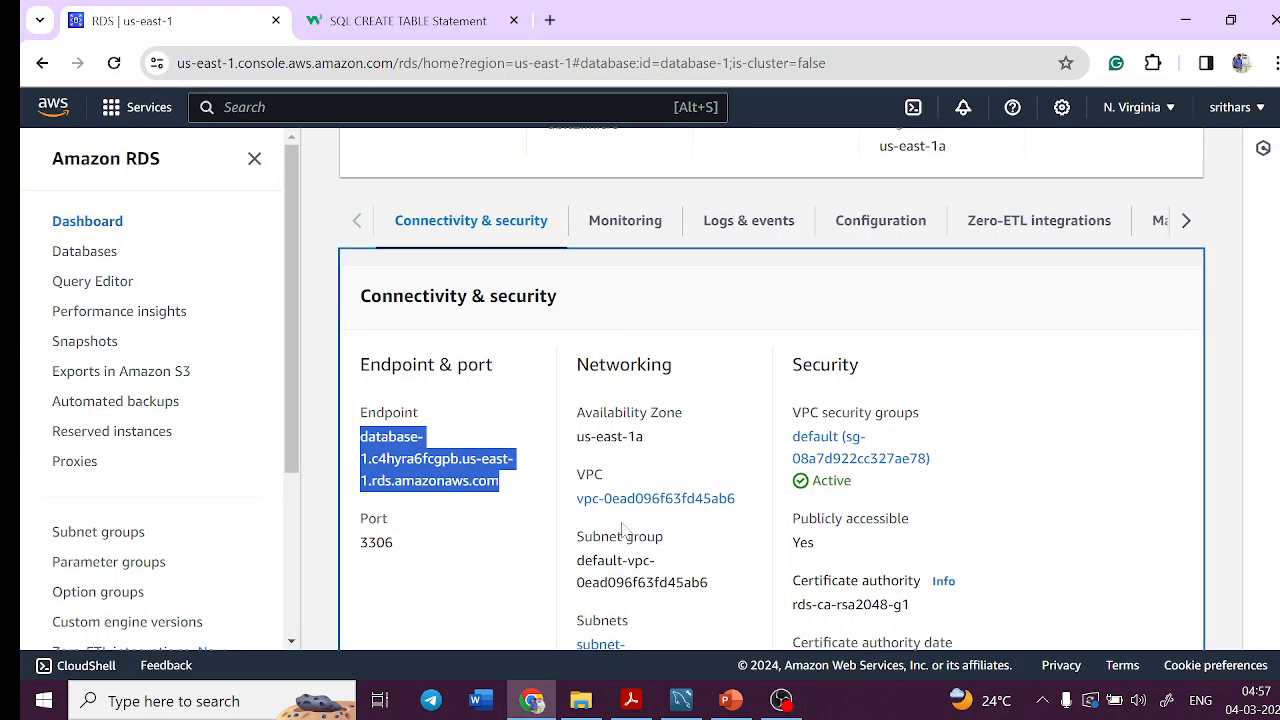
pyautogui.click(681, 702)
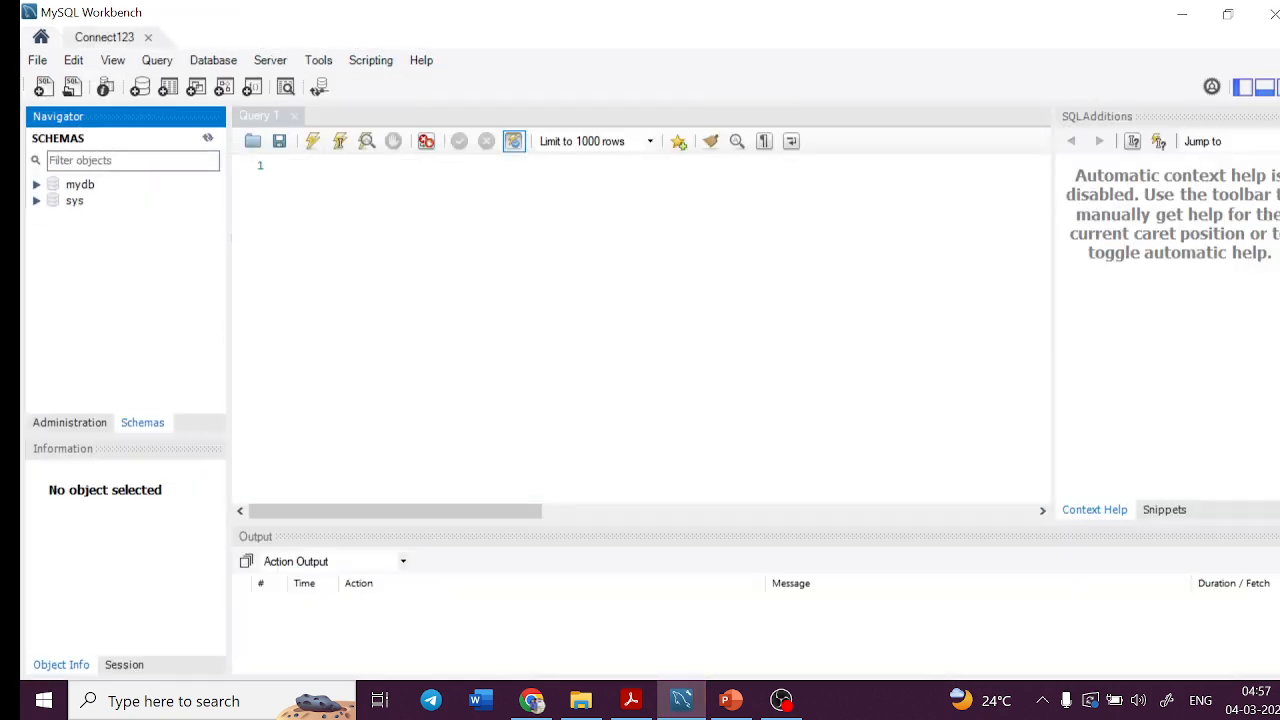
# Step: Write the statement "use mydb" in the Query 1 editor and execute it
pyautogui.click(289, 174)
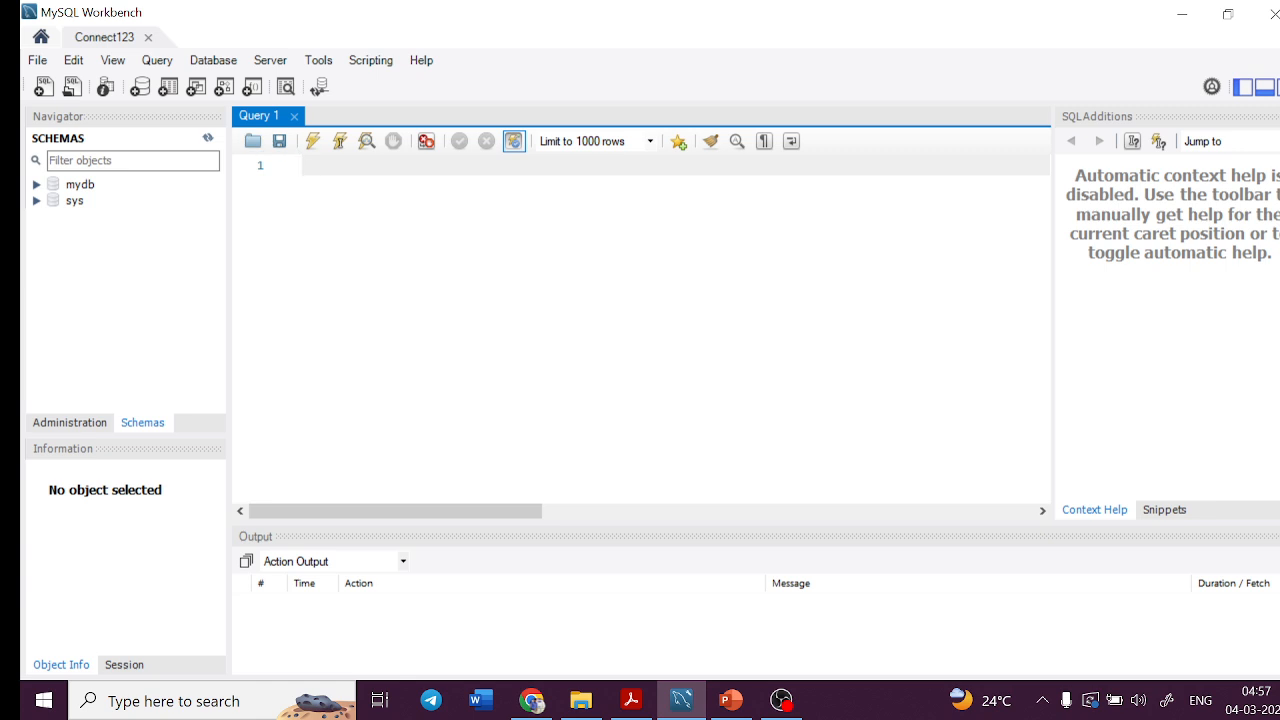
pyautogui.write('use mydb')
pyautogui.moveTo(358, 165); pyautogui.dragTo(330, 165)
pyautogui.press('Right')
pyautogui.hotkey('ctrl', 'a')
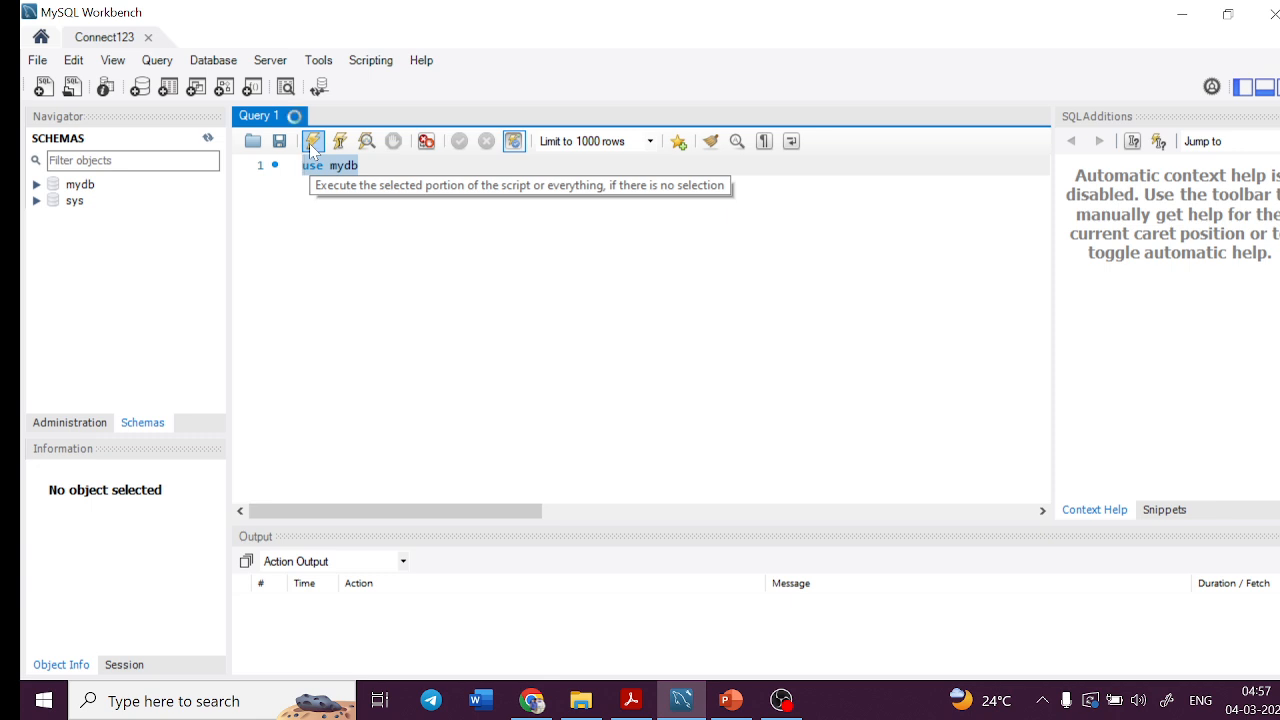
pyautogui.click(311, 147)
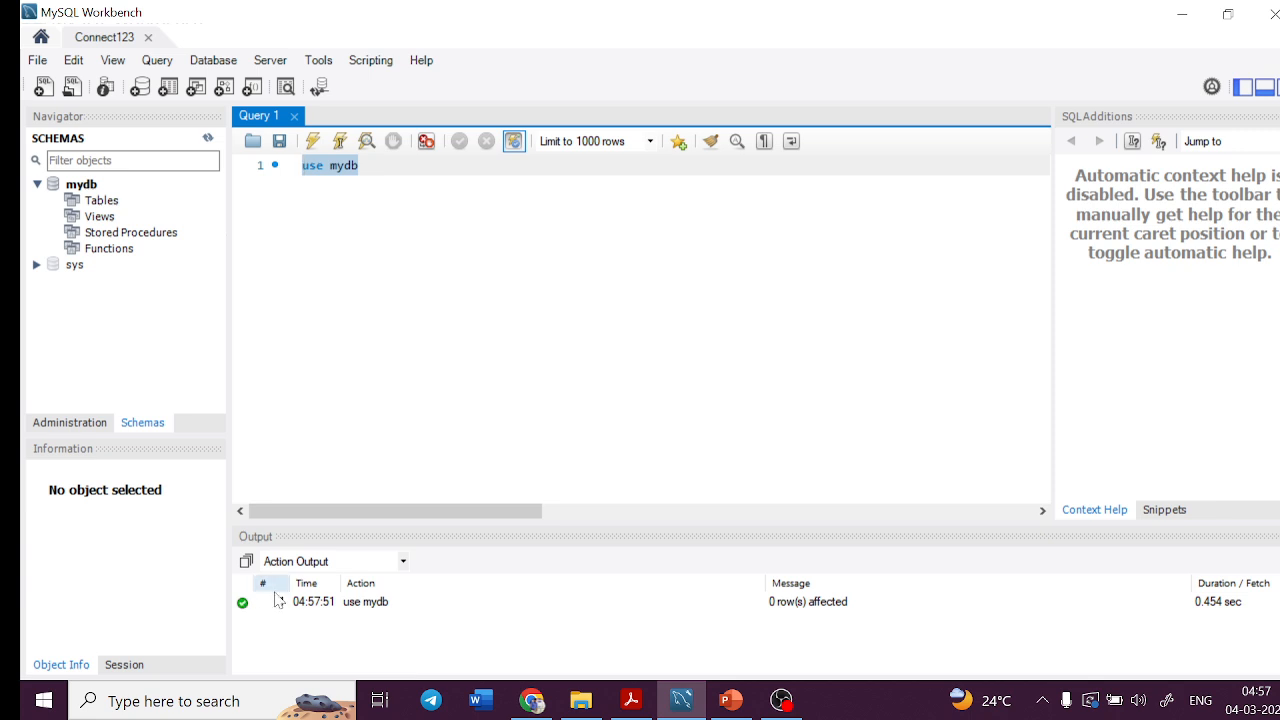
# Step: Replace the query text with the CREATE TABLE Persons example copied from the W3Schools page in Chrome, pasting it in MySQL Workbench
pyautogui.click(358, 166)
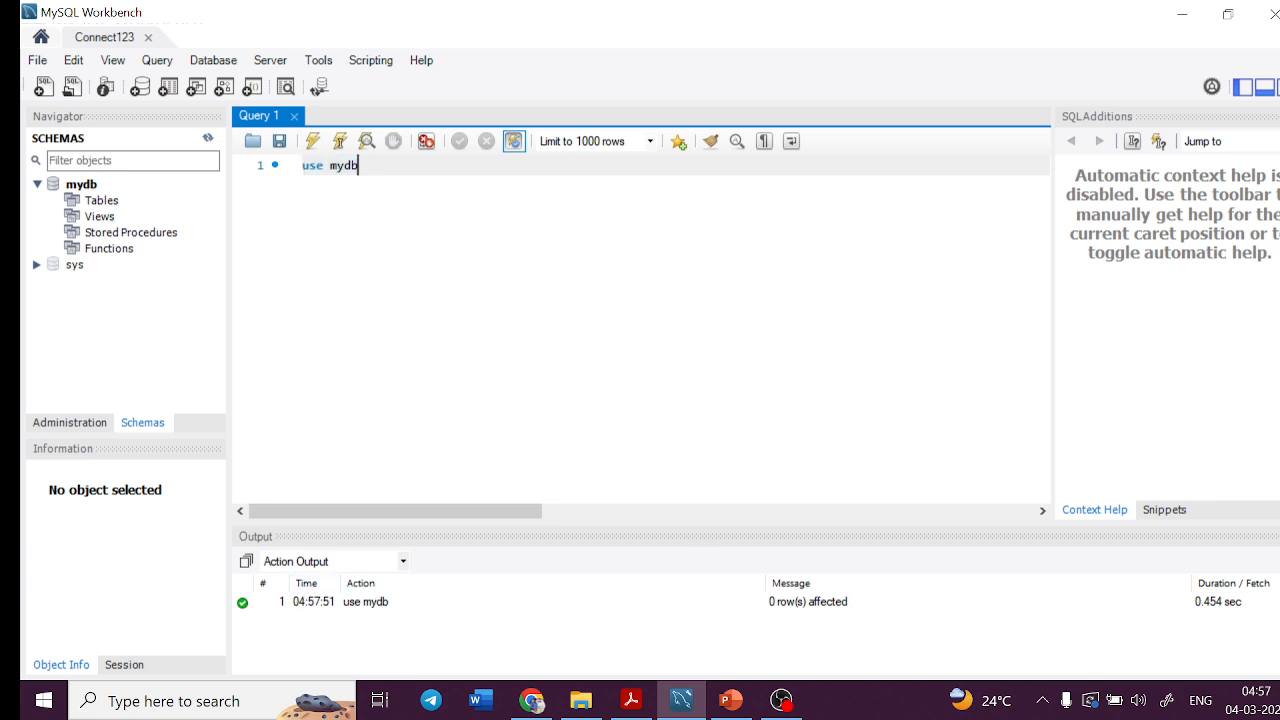
pyautogui.hotkey('ctrl', 'a')
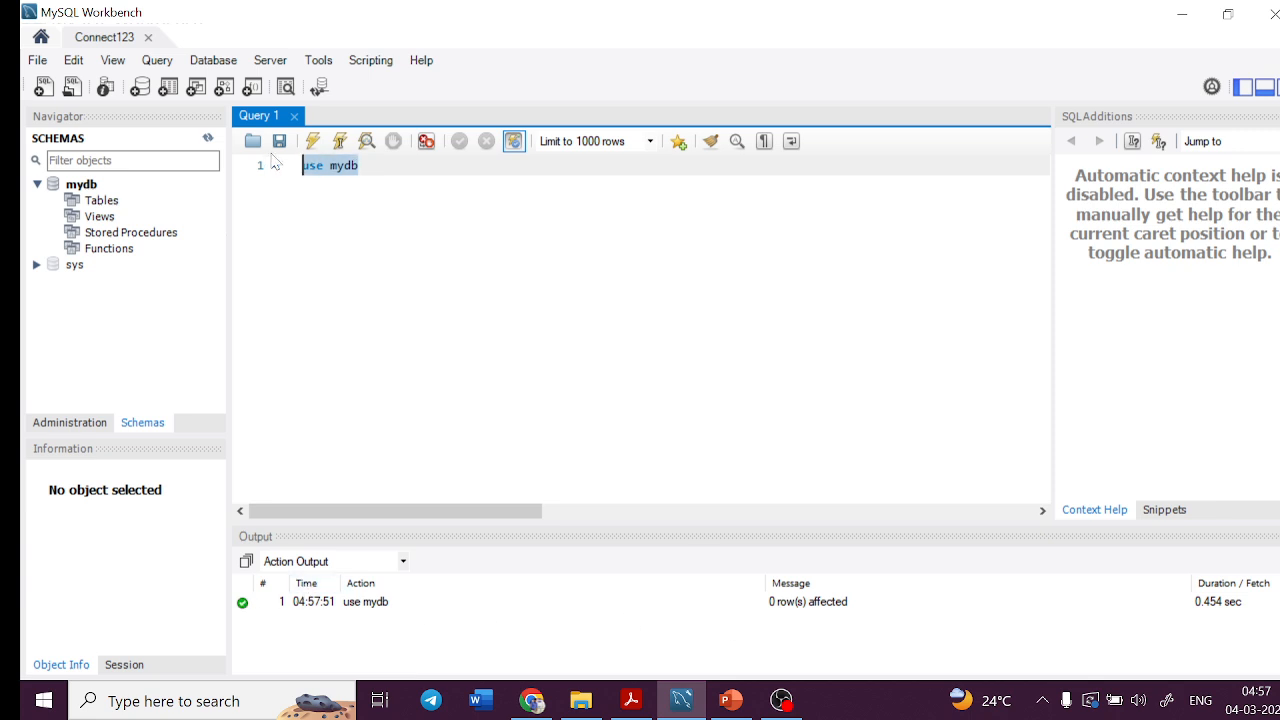
pyautogui.press('BackSpace')
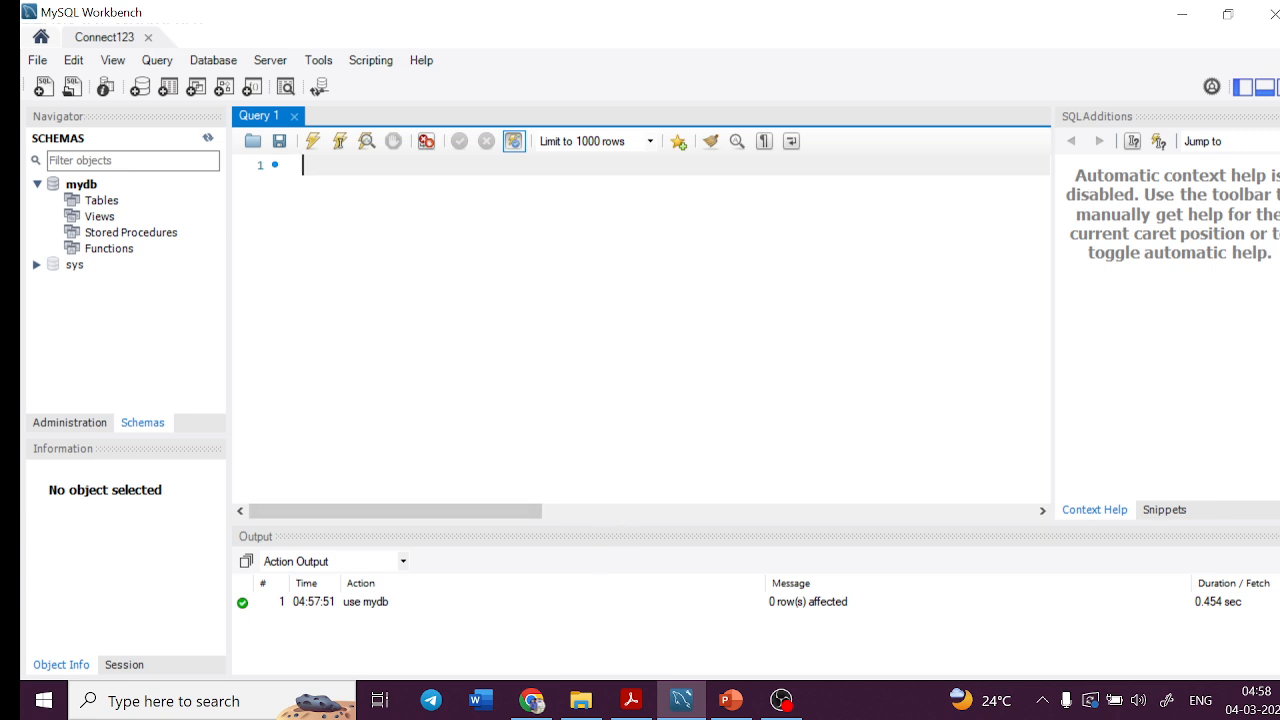
pyautogui.click(533, 701)
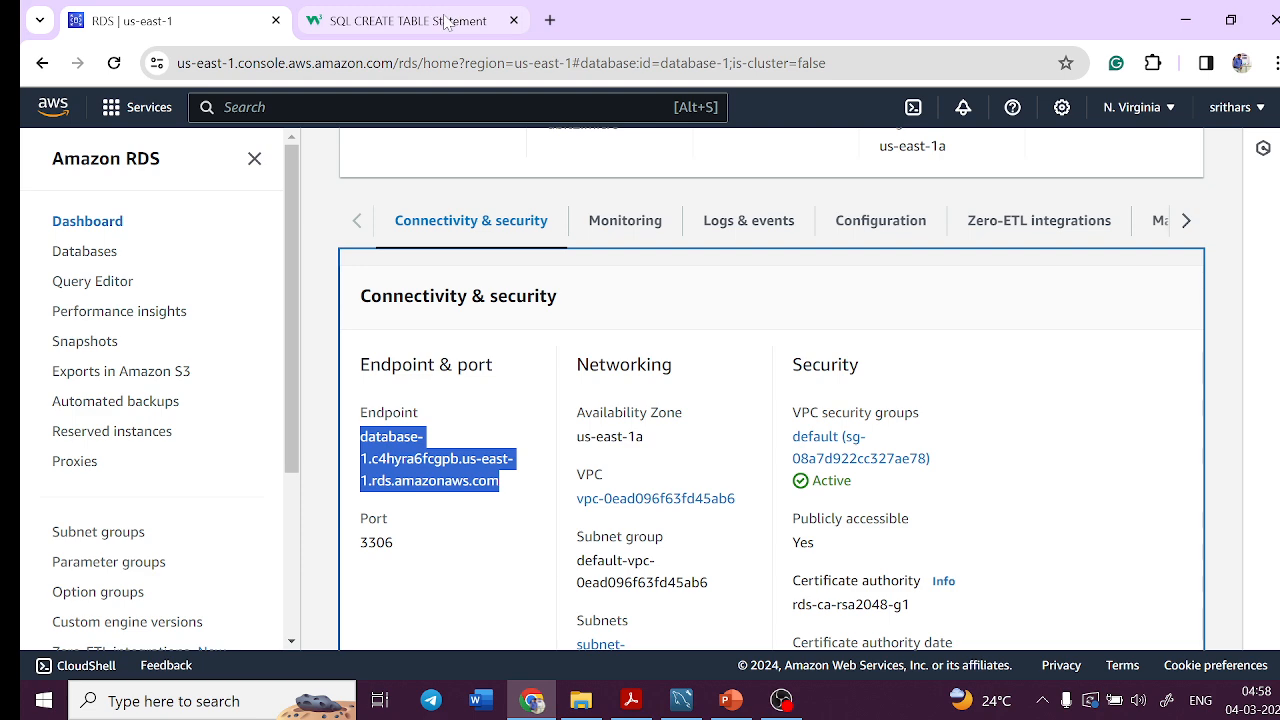
pyautogui.click(437, 24)
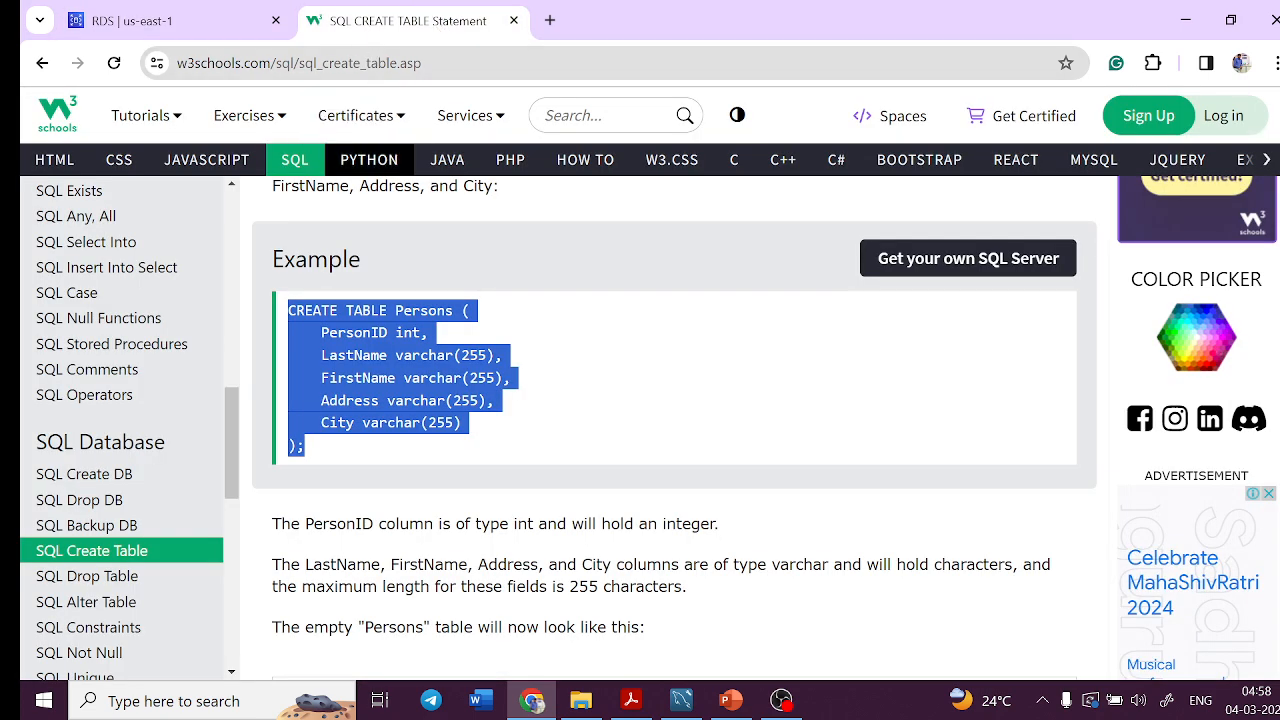
pyautogui.rightClick(362, 336)
pyautogui.click(414, 350)
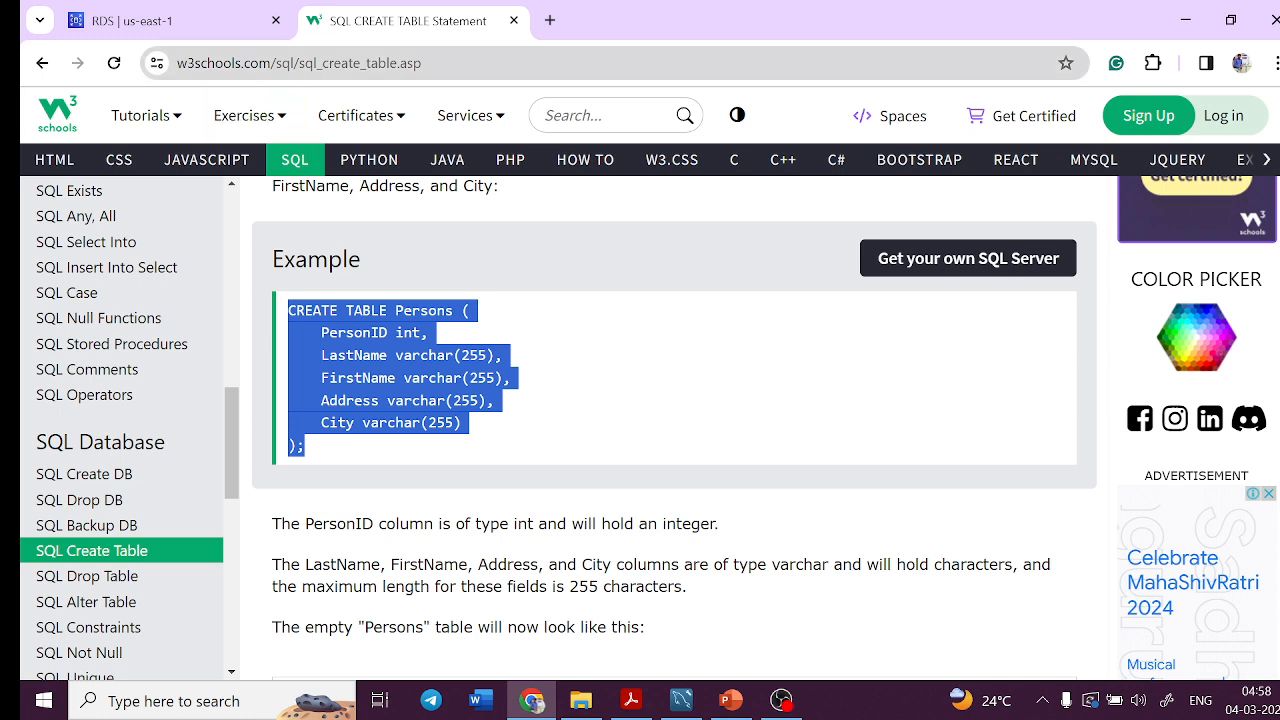
pyautogui.click(683, 704)
pyautogui.hotkey('ctrl', 'v')
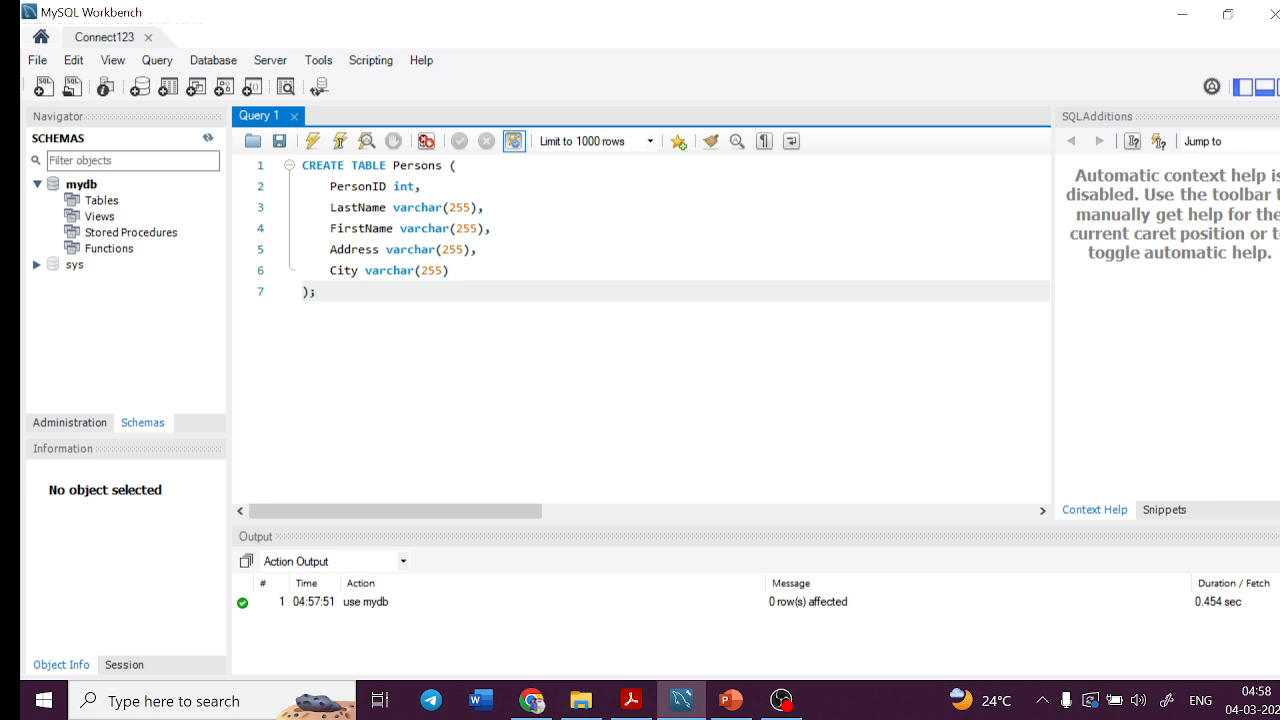
# Step: Try to execute the pasted script with only the PersonID column name selected
pyautogui.moveTo(393, 166); pyautogui.dragTo(442, 166)
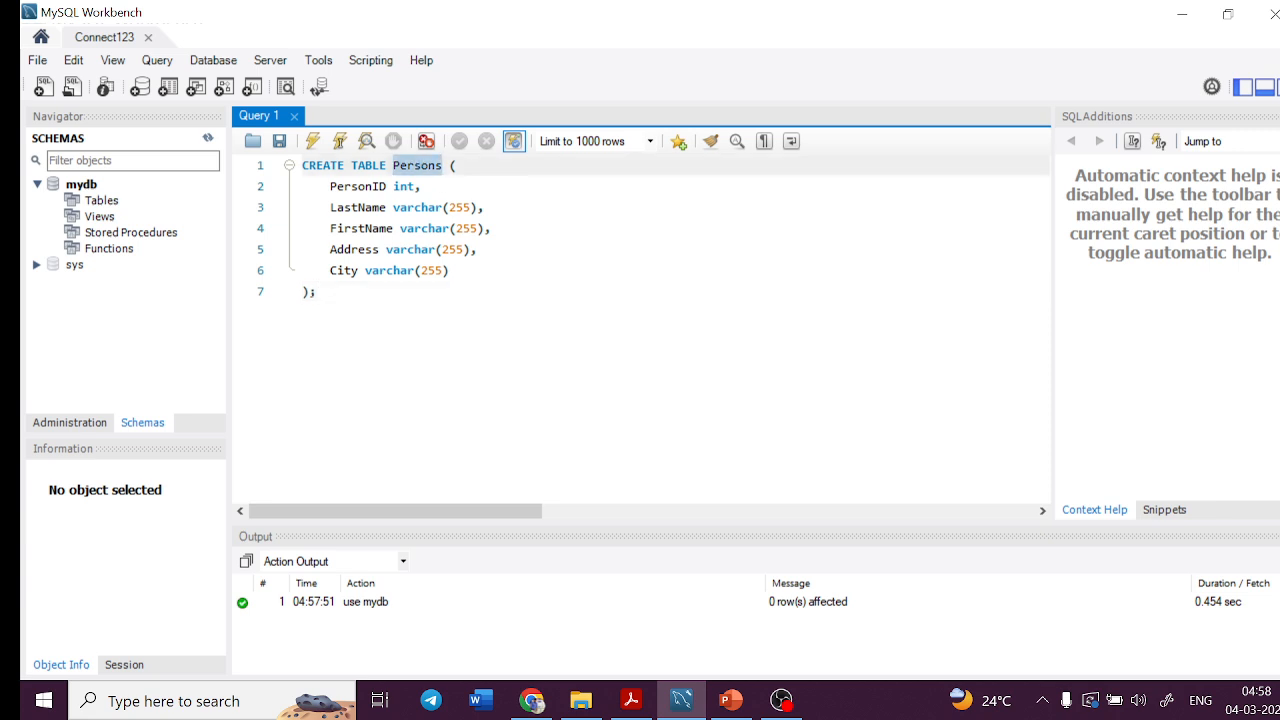
pyautogui.moveTo(330, 186); pyautogui.dragTo(392, 186)
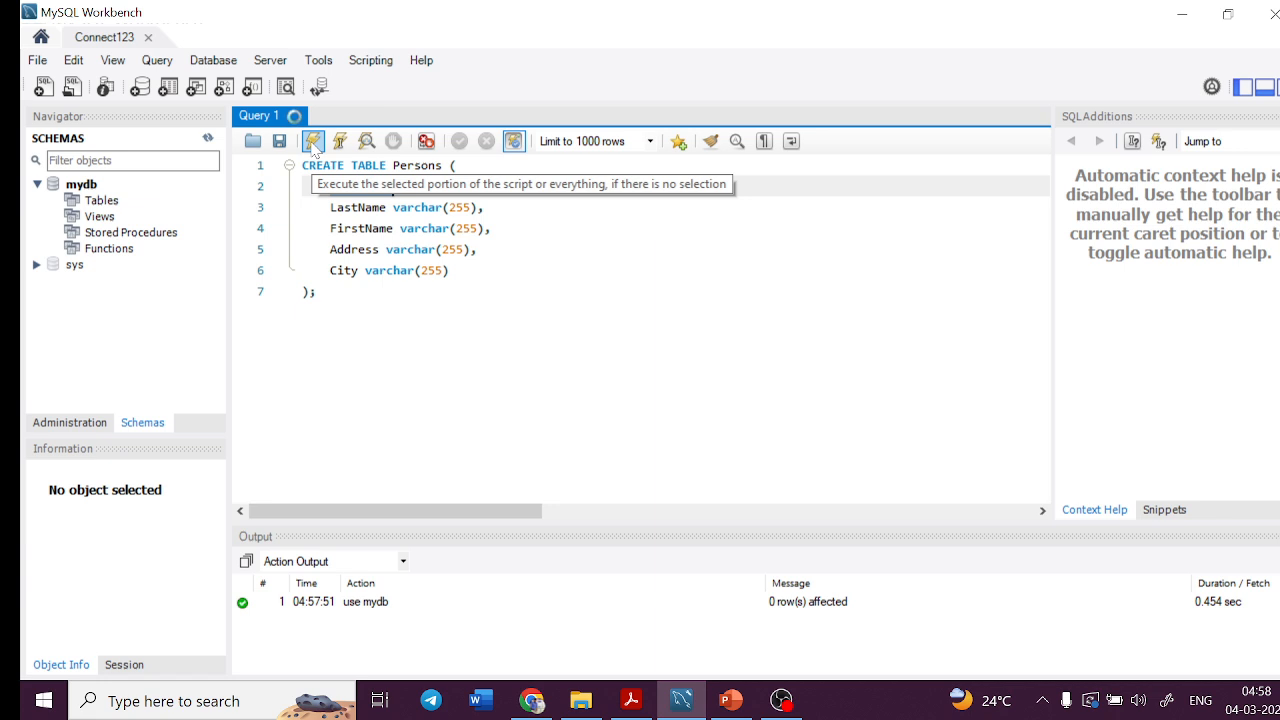
pyautogui.click(313, 141)
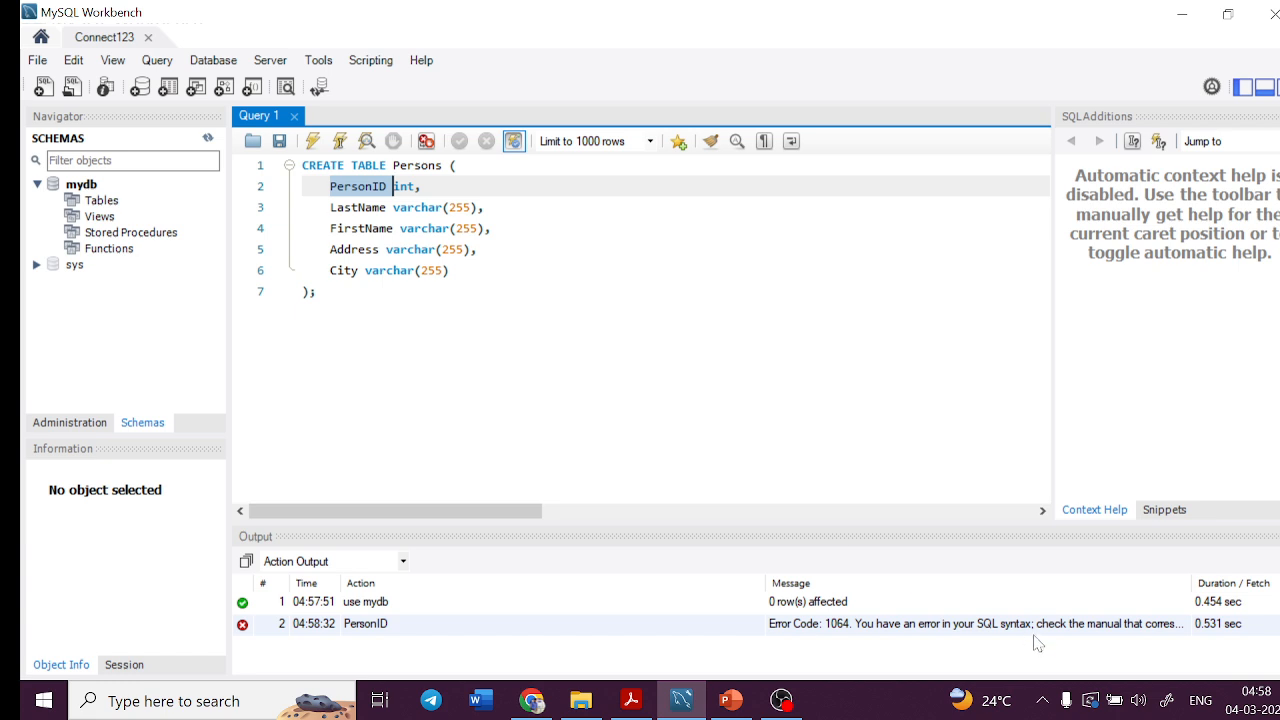
# Step: Rename the PersonID column to id in the CREATE TABLE Persons script and execute the whole statement
pyautogui.click(462, 228)
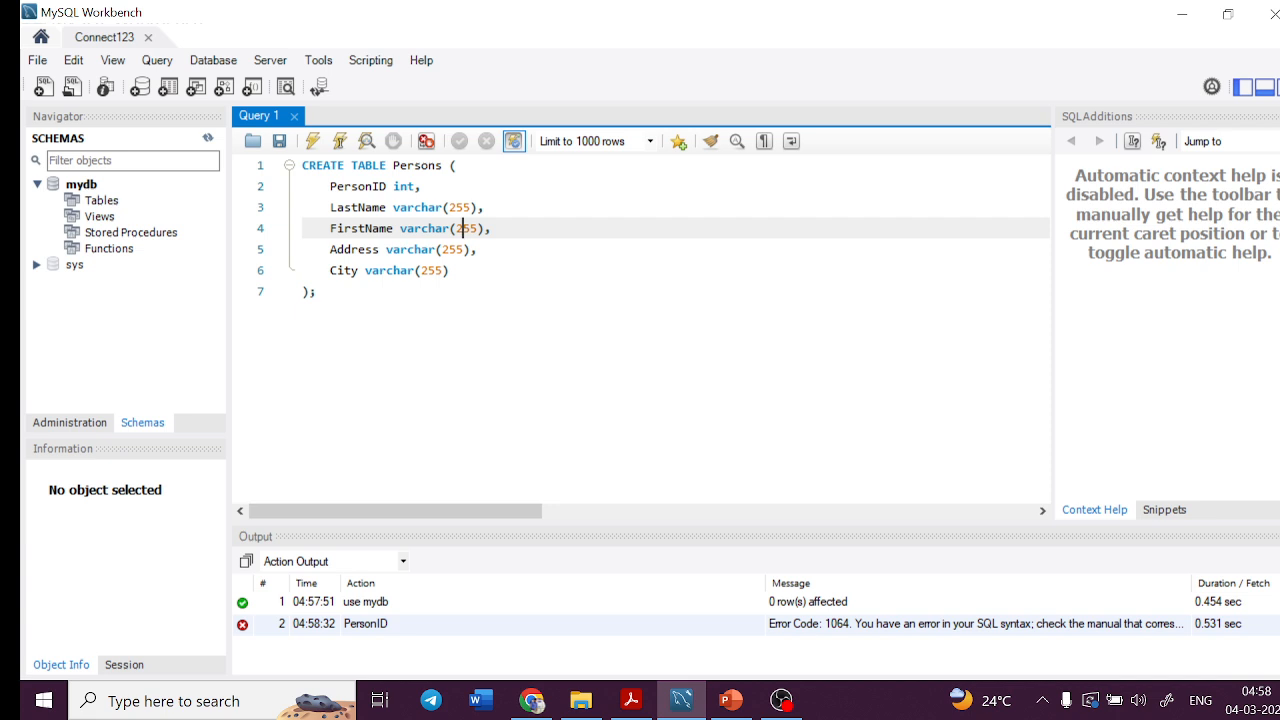
pyautogui.moveTo(387, 186); pyautogui.dragTo(330, 186)
pyautogui.write('id')
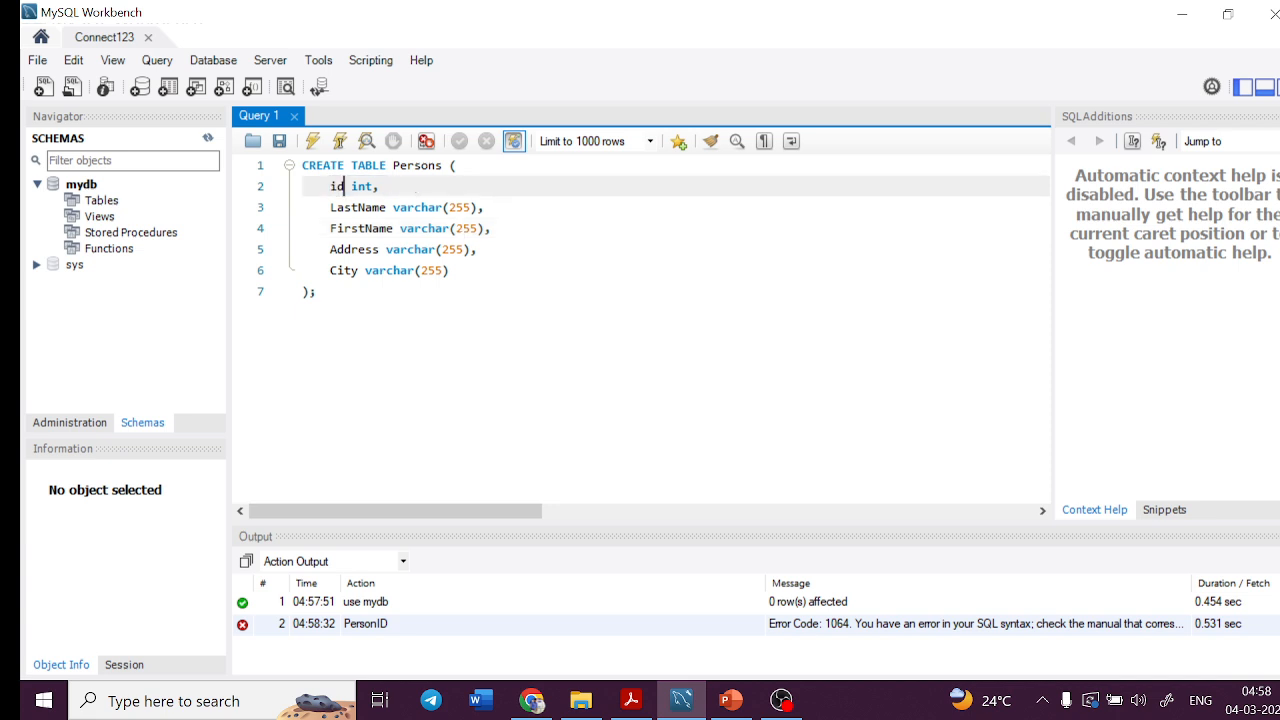
pyautogui.click(316, 291)
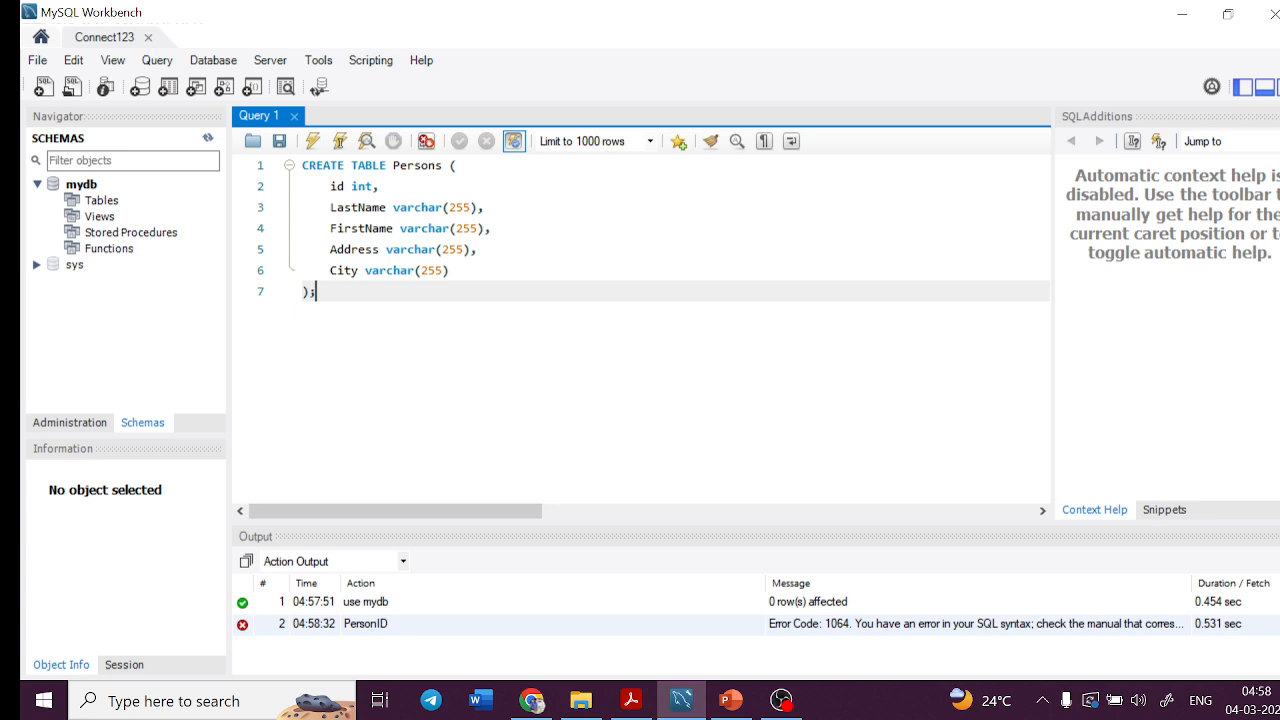
pyautogui.click(313, 141)
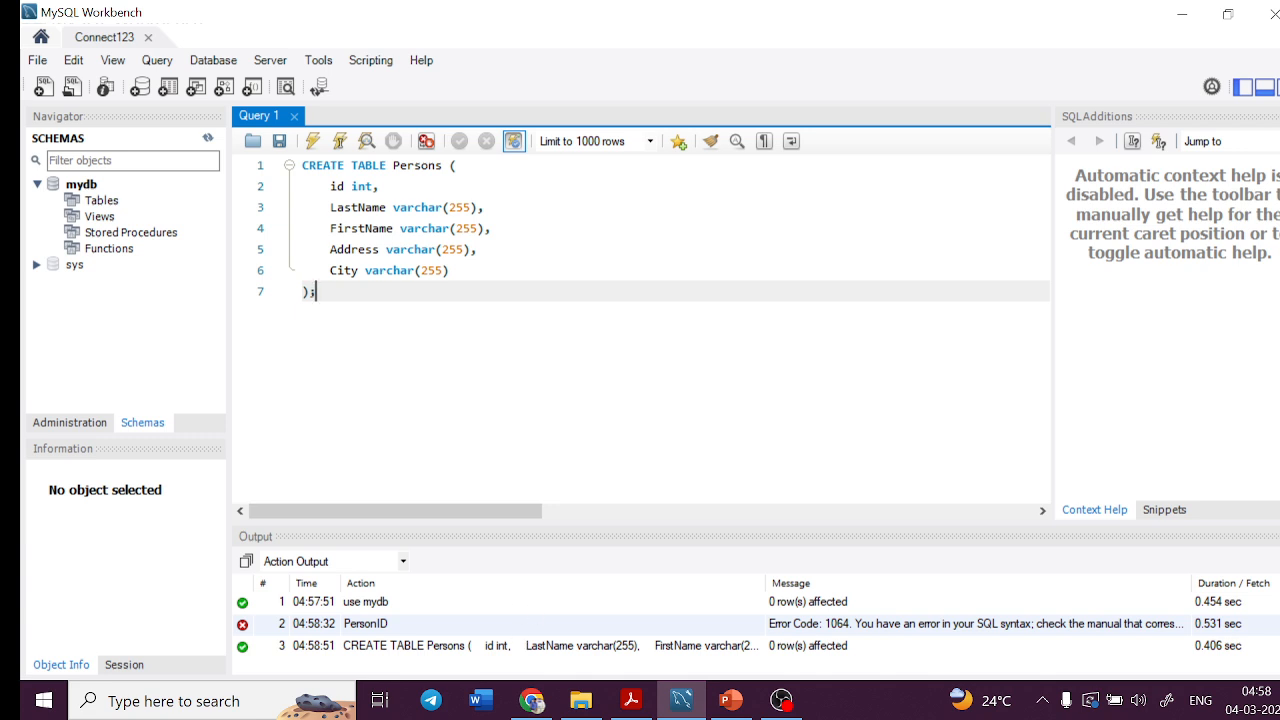
# Step: Change the opening line of the script from a table creation to "insert into Persons values ("
pyautogui.moveTo(386, 165); pyautogui.dragTo(295, 168)
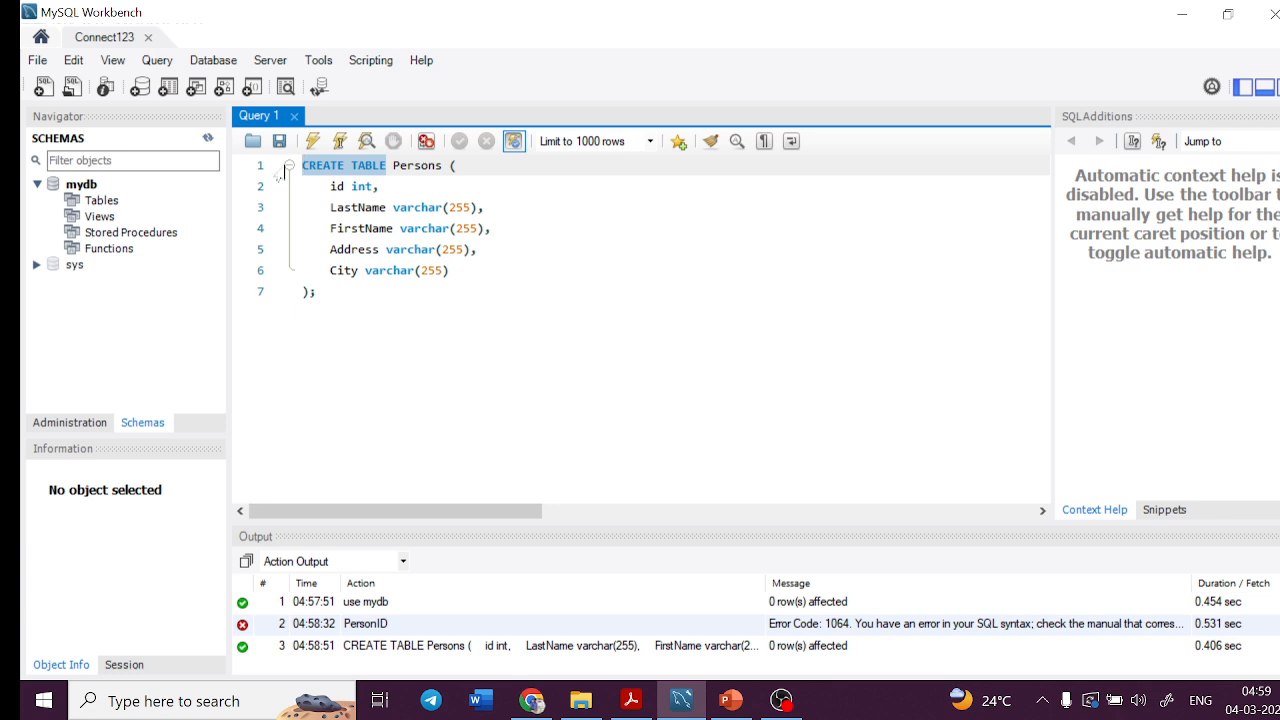
pyautogui.write('insert i')
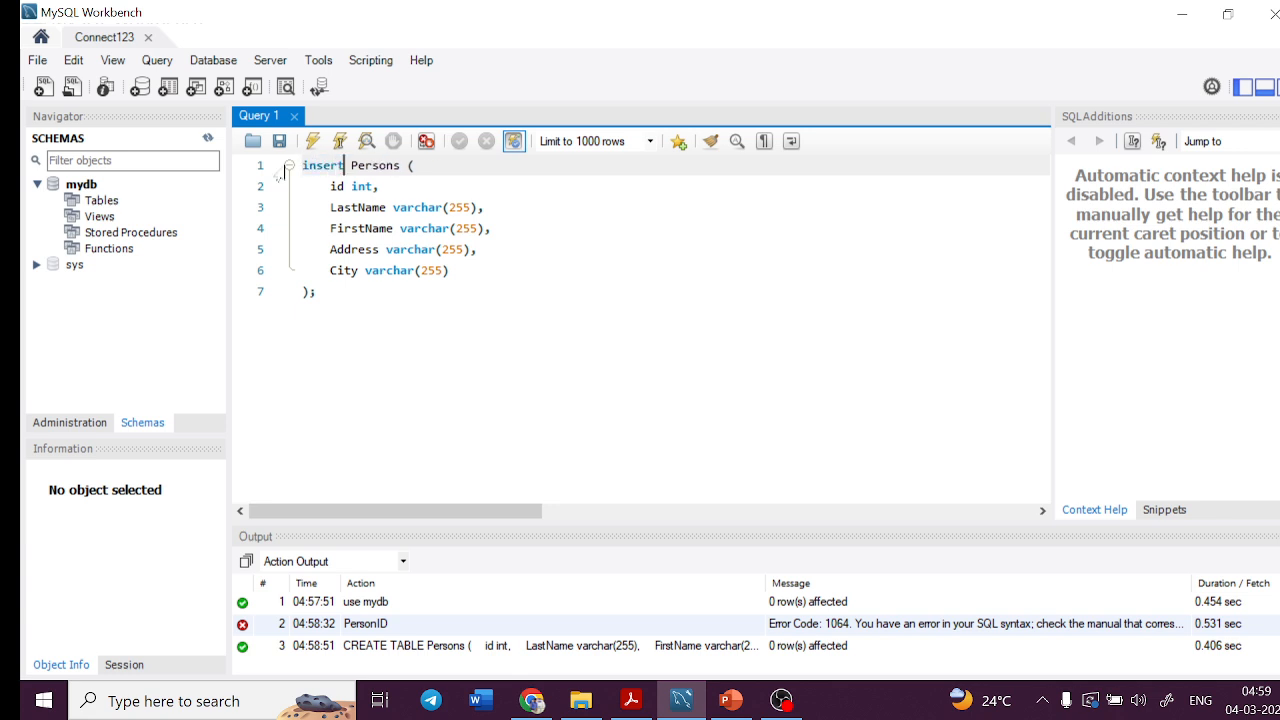
pyautogui.write('nto')
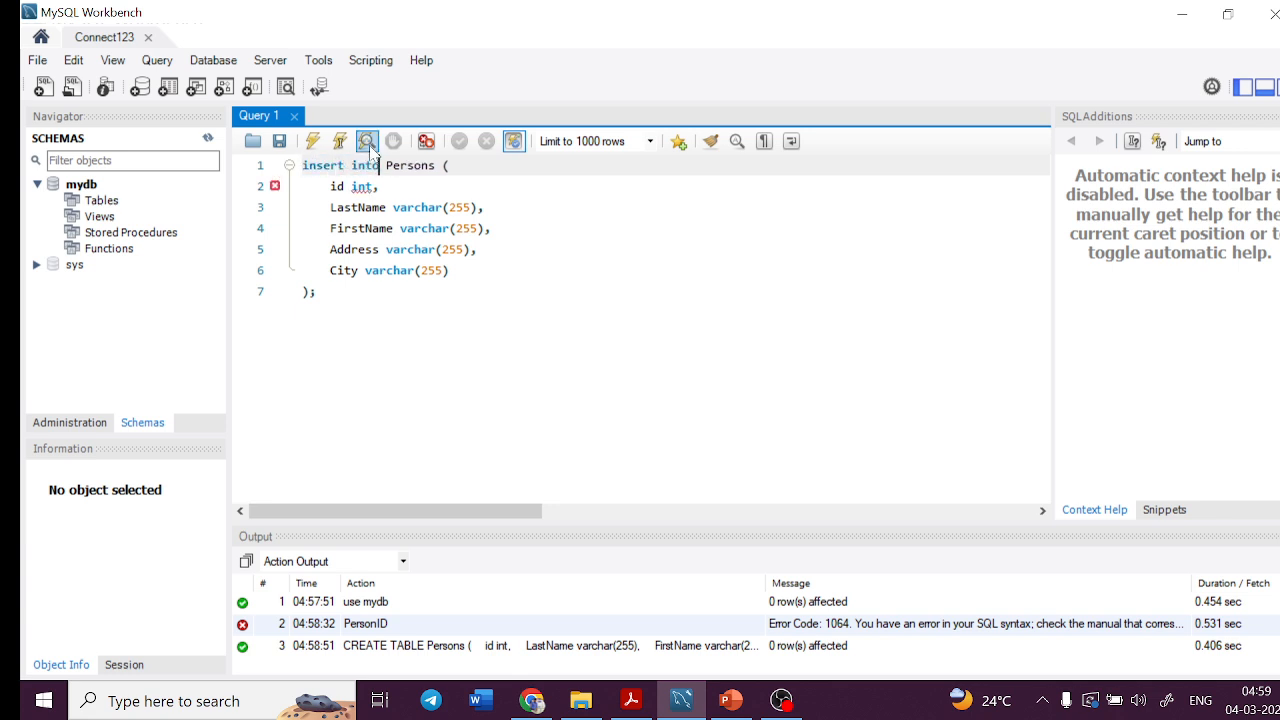
pyautogui.write(' Persons values')
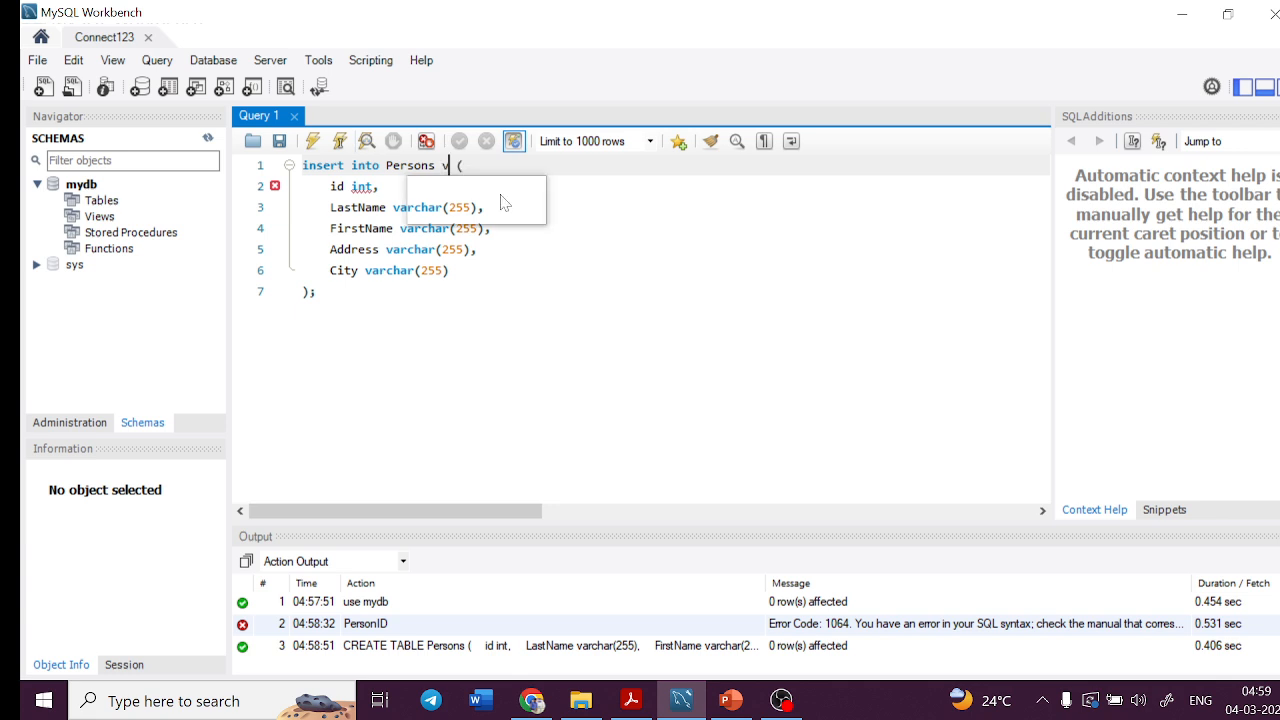
pyautogui.click(450, 271)
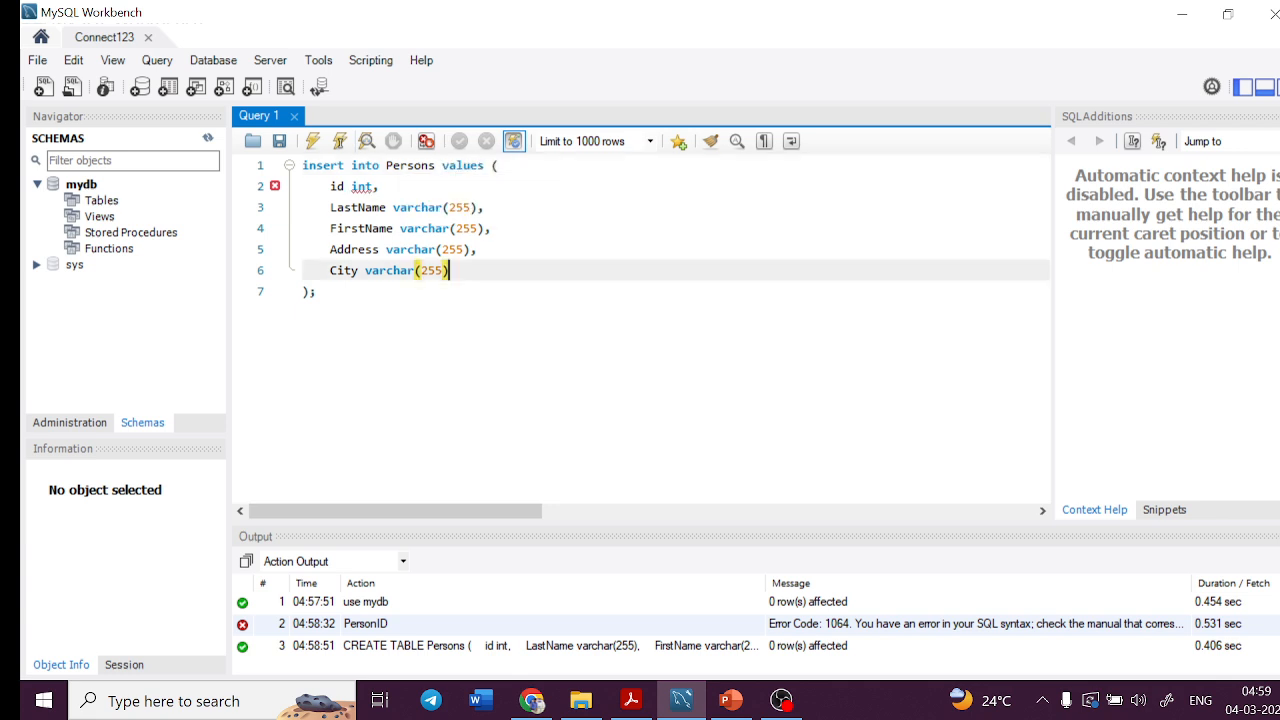
# Step: Fill in the insert values with 111, the person's name and initial, "Vijayawada" and "Guntur", and close the statement with a parenthesis and semicolon
pyautogui.moveTo(373, 187); pyautogui.dragTo(330, 187)
pyautogui.click(499, 166)
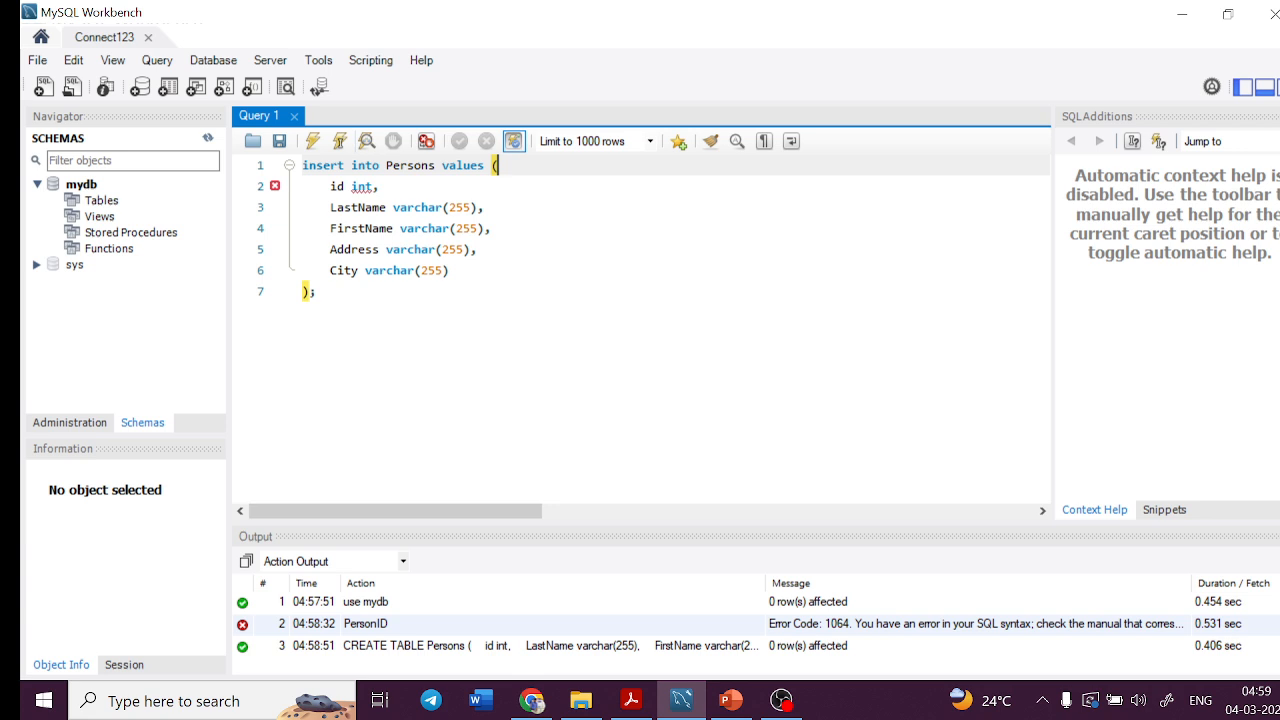
pyautogui.write('111,"scithar')
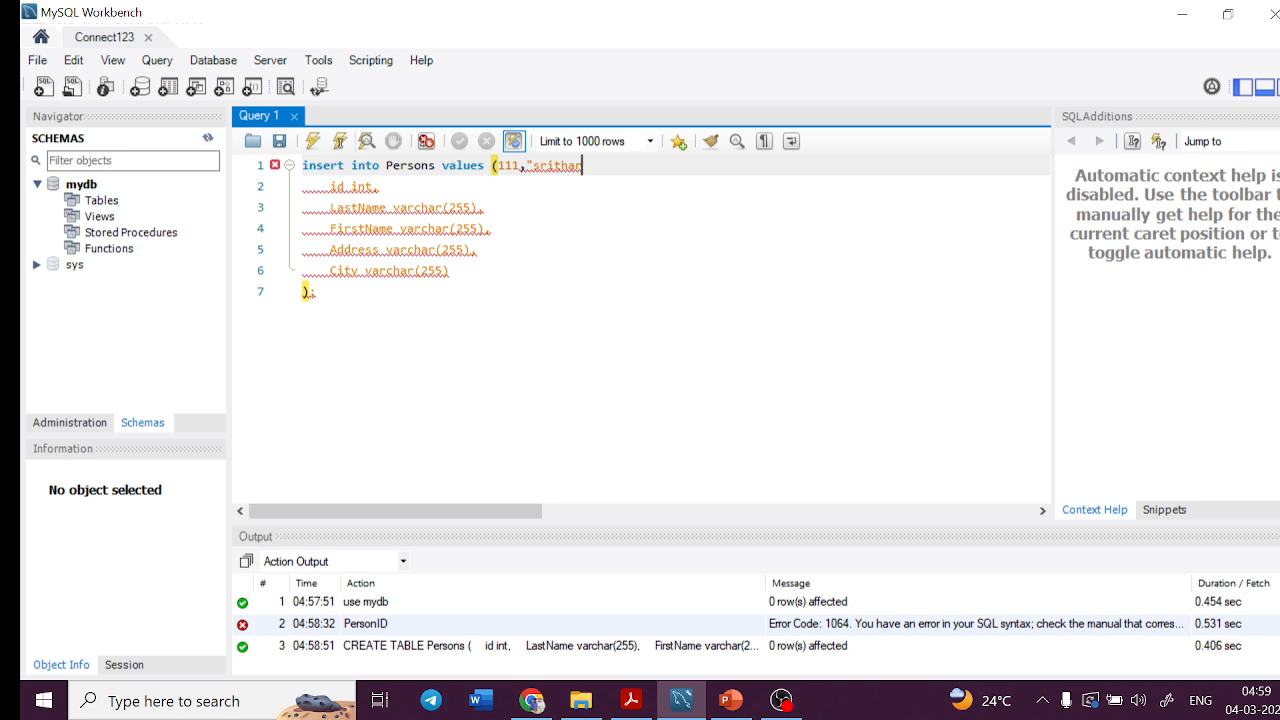
pyautogui.write('","S",')
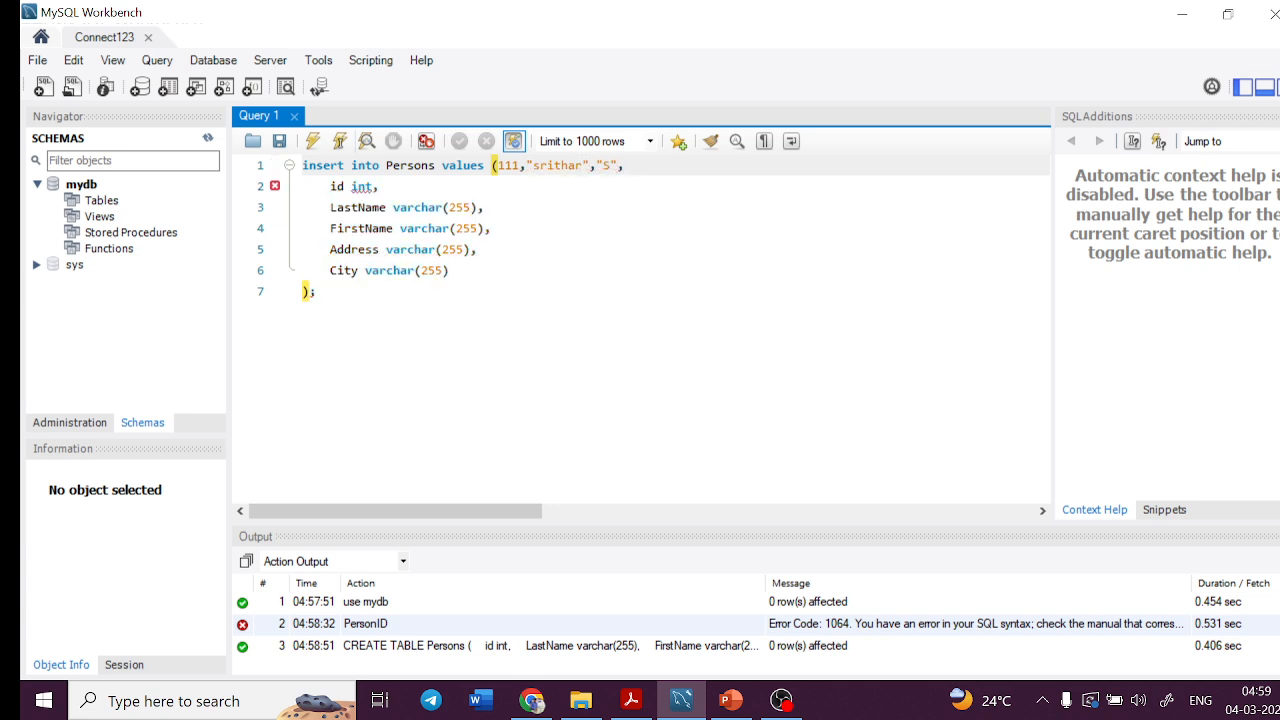
pyautogui.write('"V')
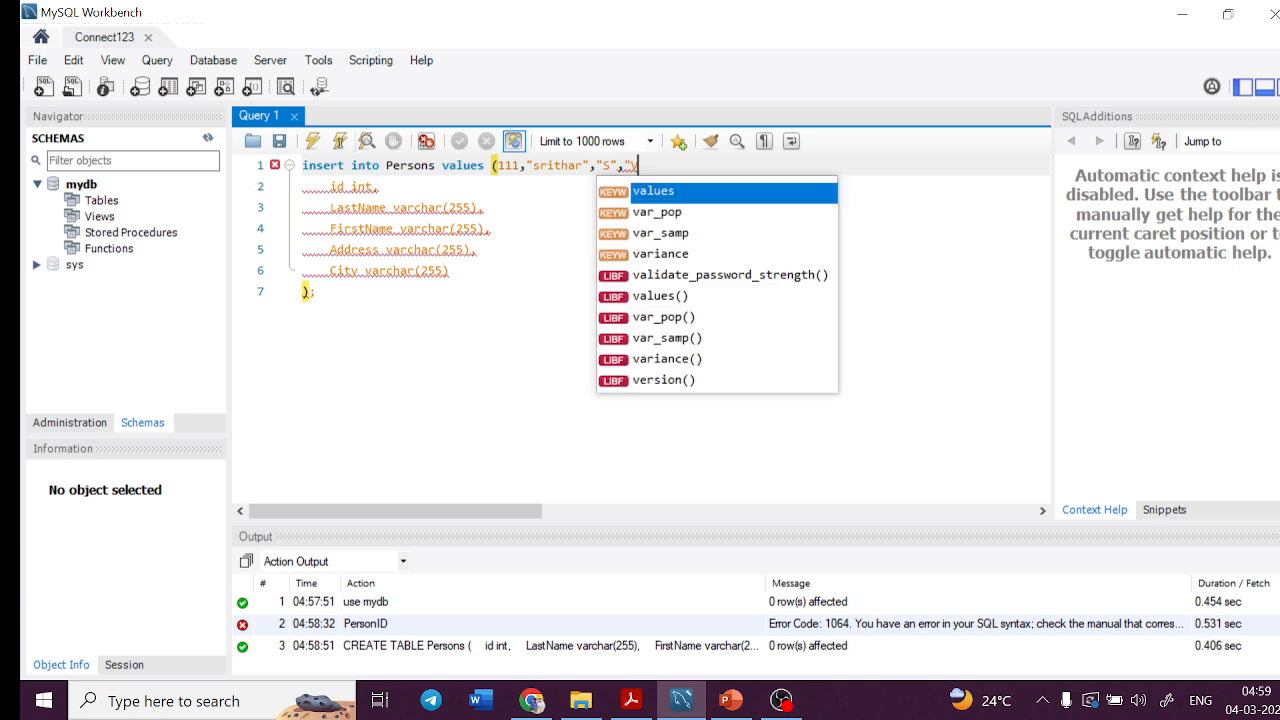
pyautogui.write('ijayawada')
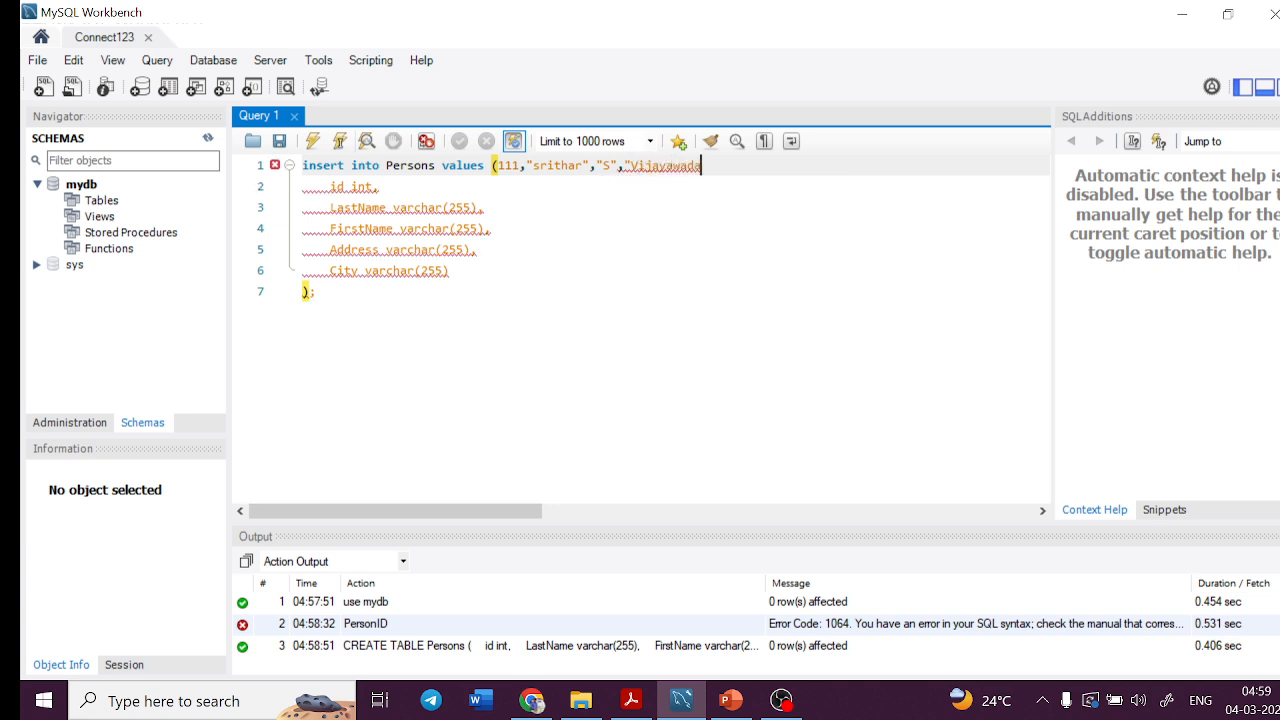
pyautogui.write('",')
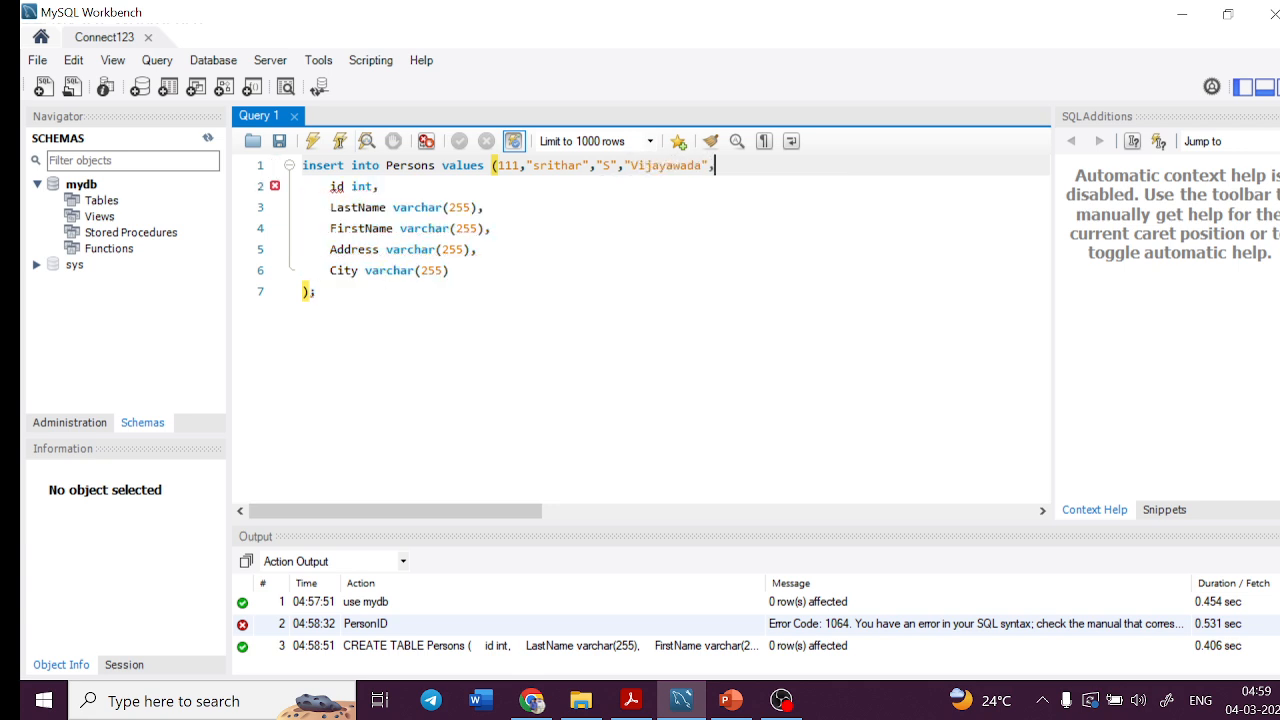
pyautogui.write('"Guntur')
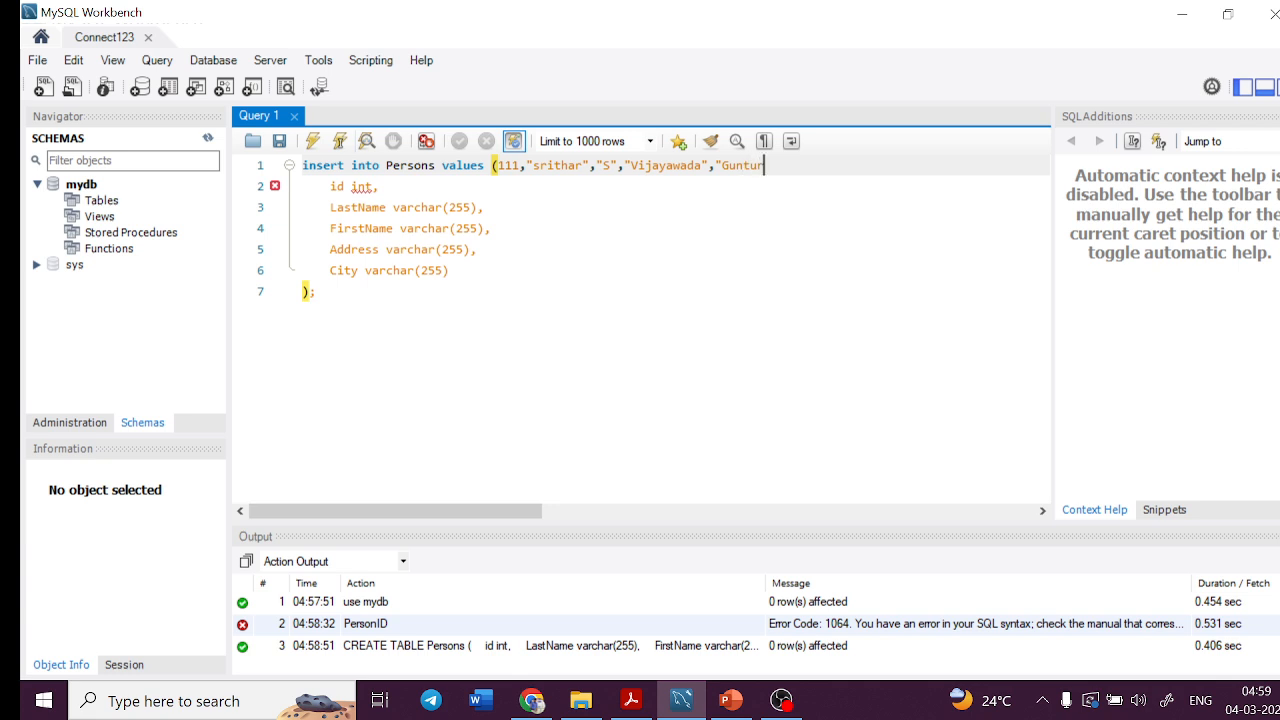
pyautogui.write('"')
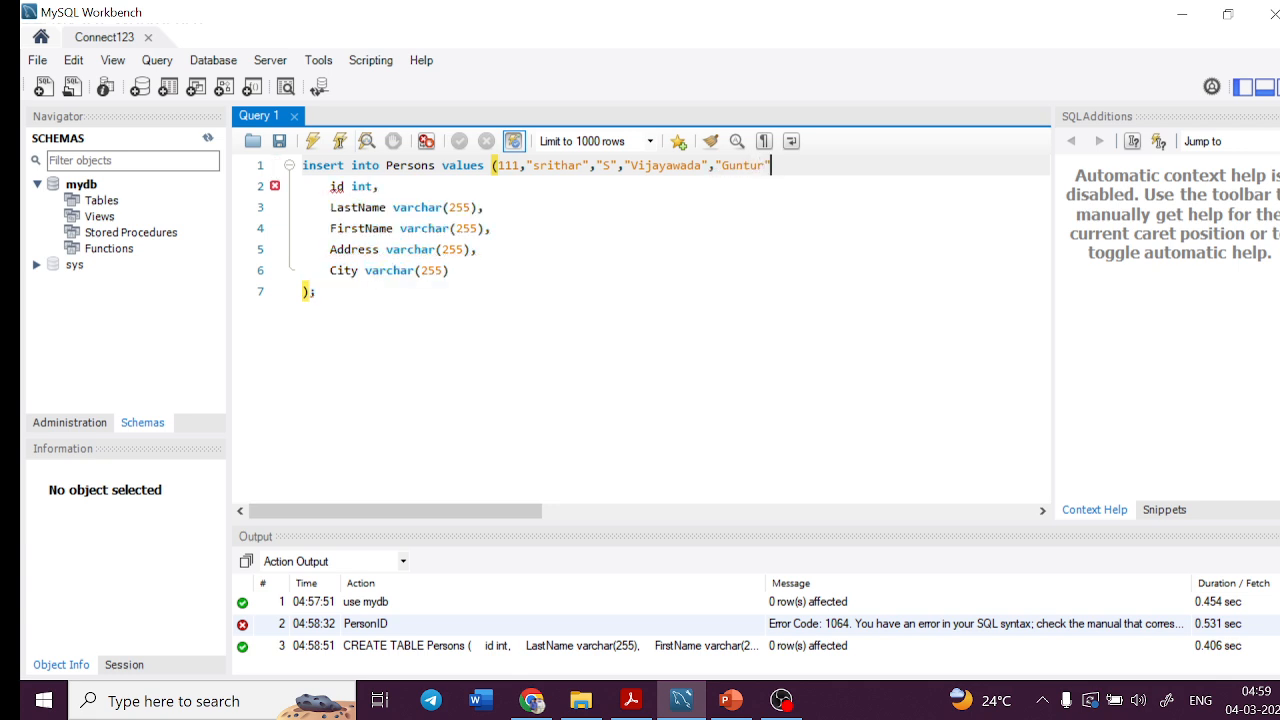
pyautogui.write(');')
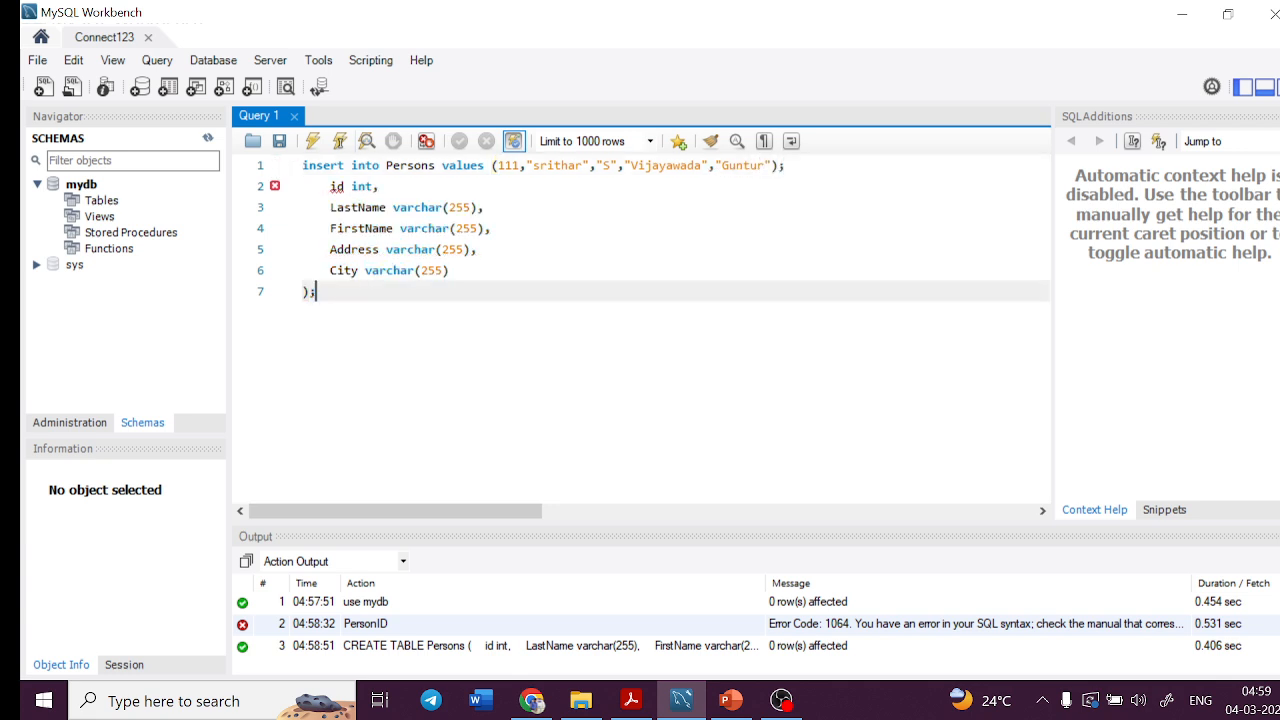
# Step: Delete the leftover column definition lines below the insert statement and execute the insert into Persons
pyautogui.moveTo(318, 291); pyautogui.dragTo(284, 189)
pyautogui.press('BackSpace')
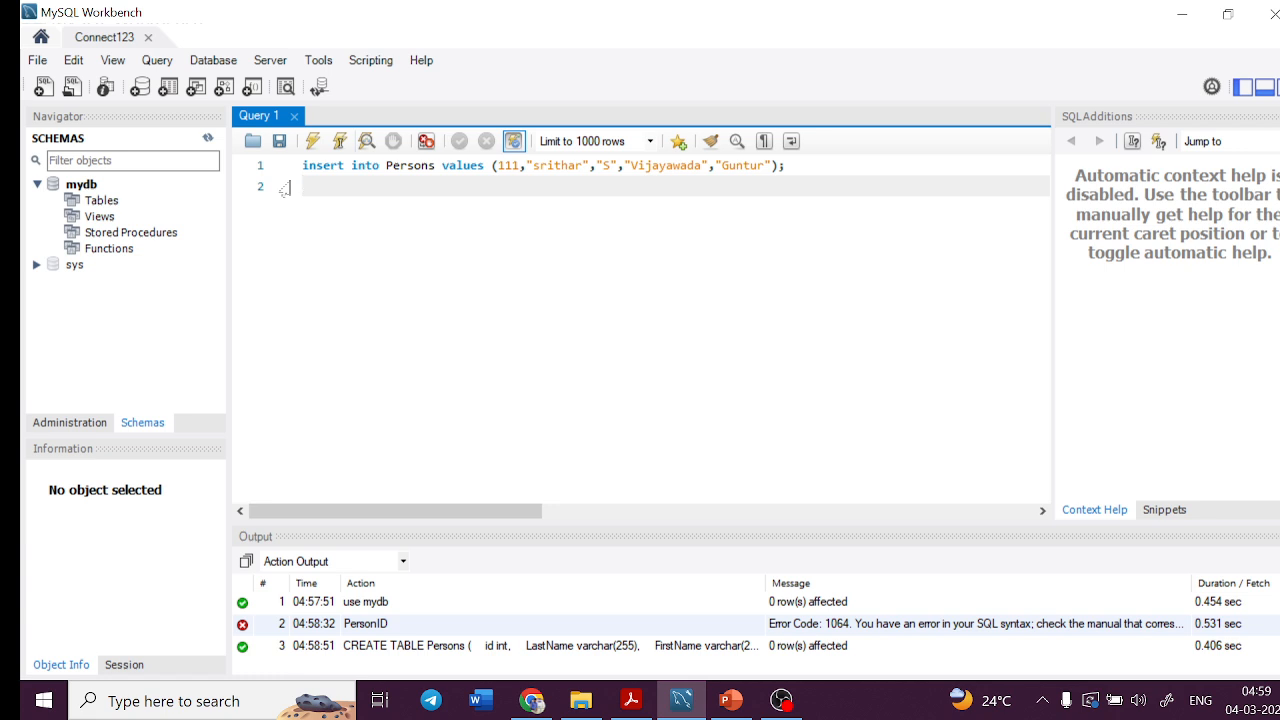
pyautogui.click(312, 143)
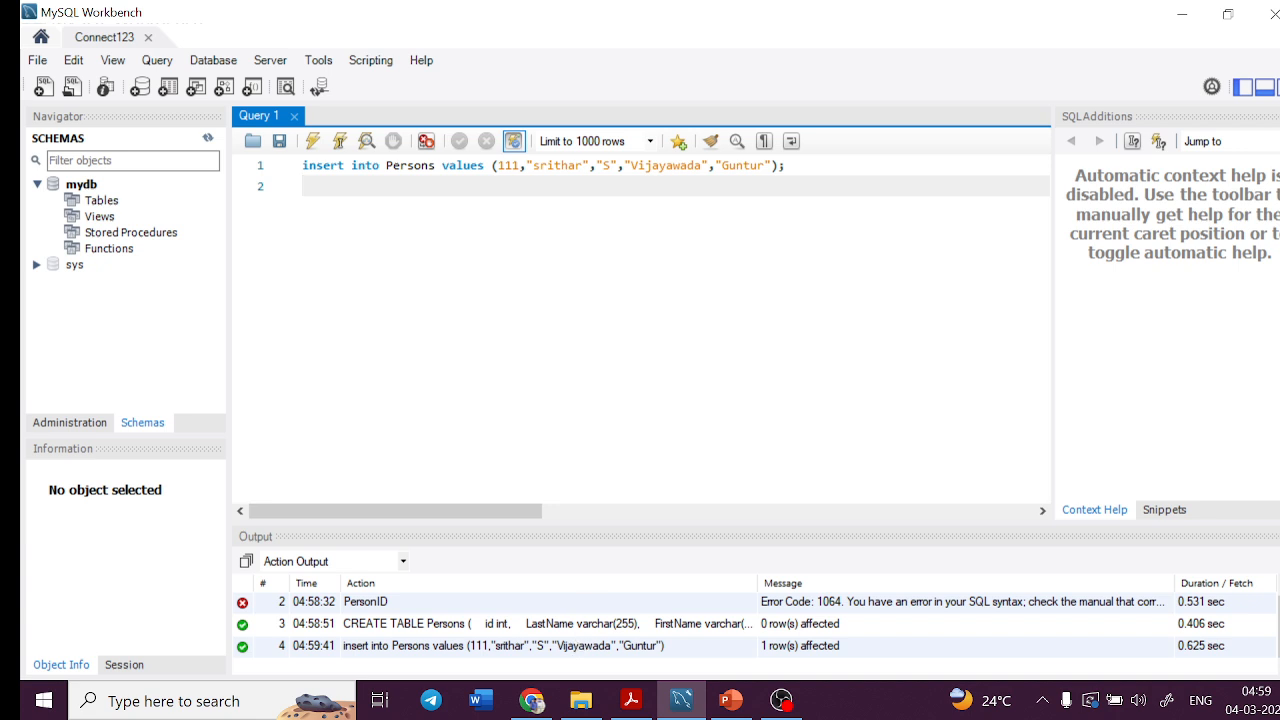
# Step: Replace the insert statement with "select * from Persons;" and execute the query
pyautogui.hotkey('shift', 'Up')
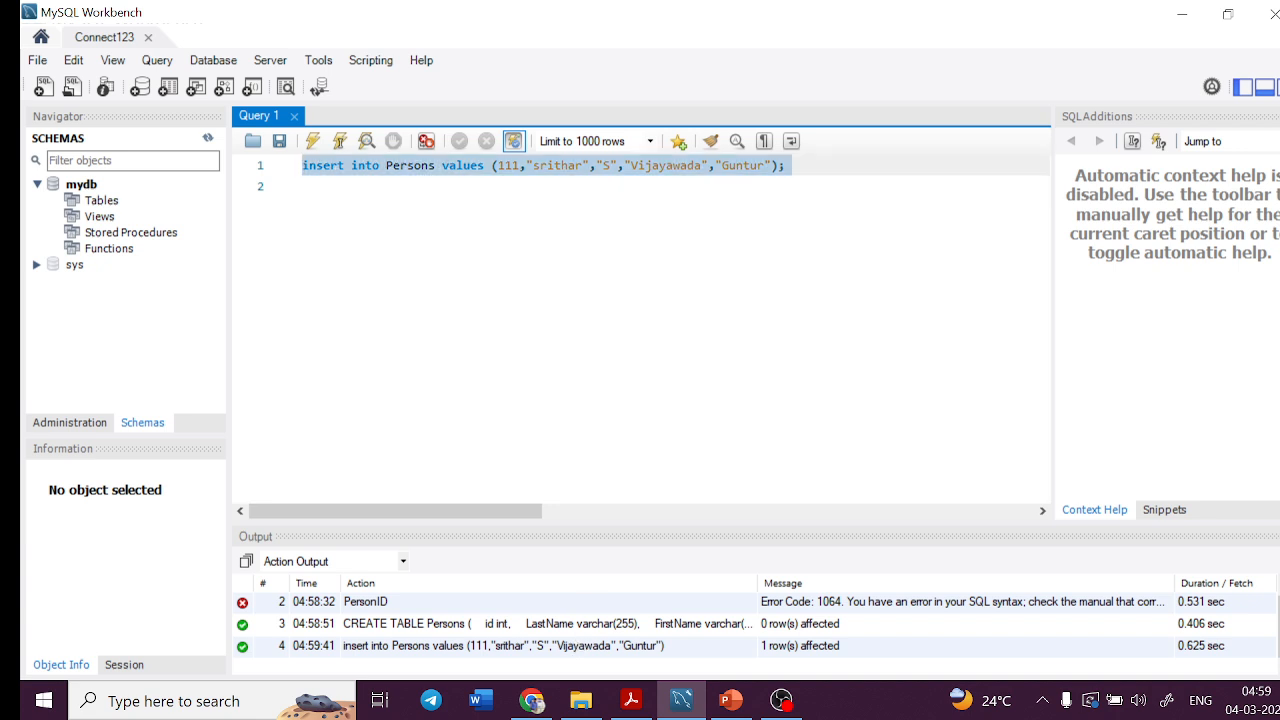
pyautogui.press('BackSpace')
pyautogui.write('se')
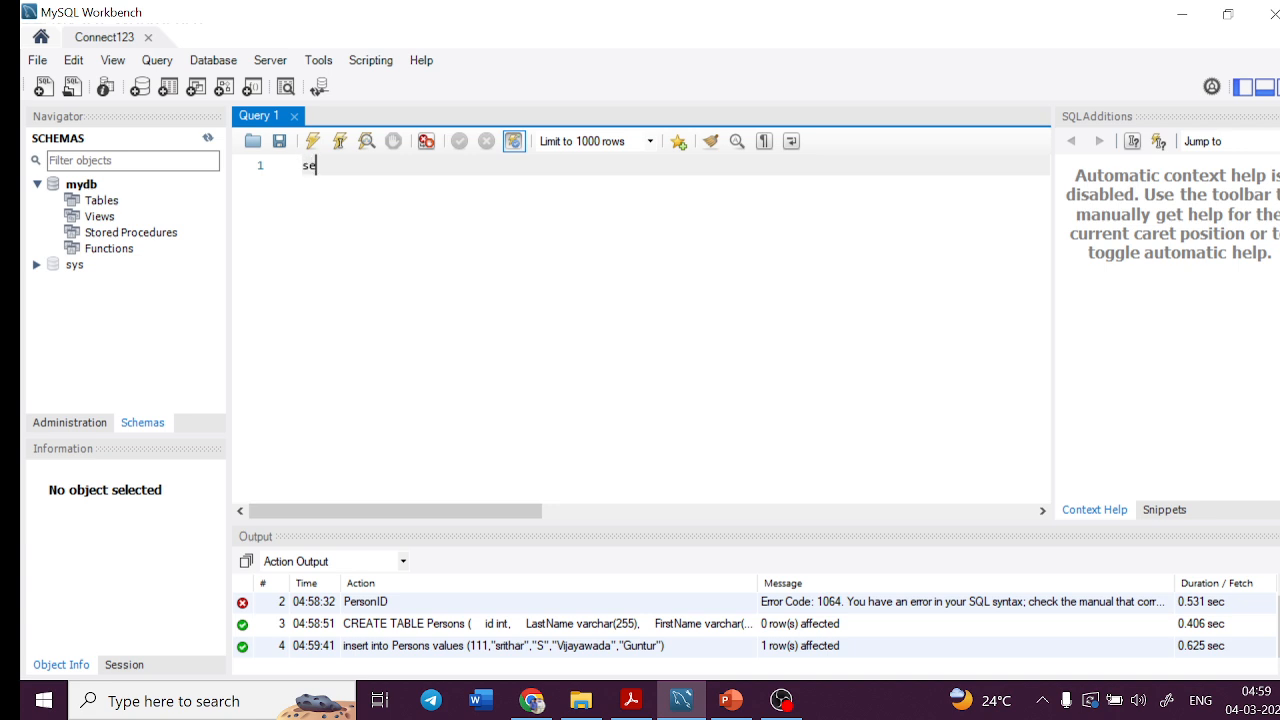
pyautogui.write('cect')
pyautogui.press('BackSpace')
pyautogui.press('BackSpace')
pyautogui.press('BackSpace')
pyautogui.write('lect * from Persons;')
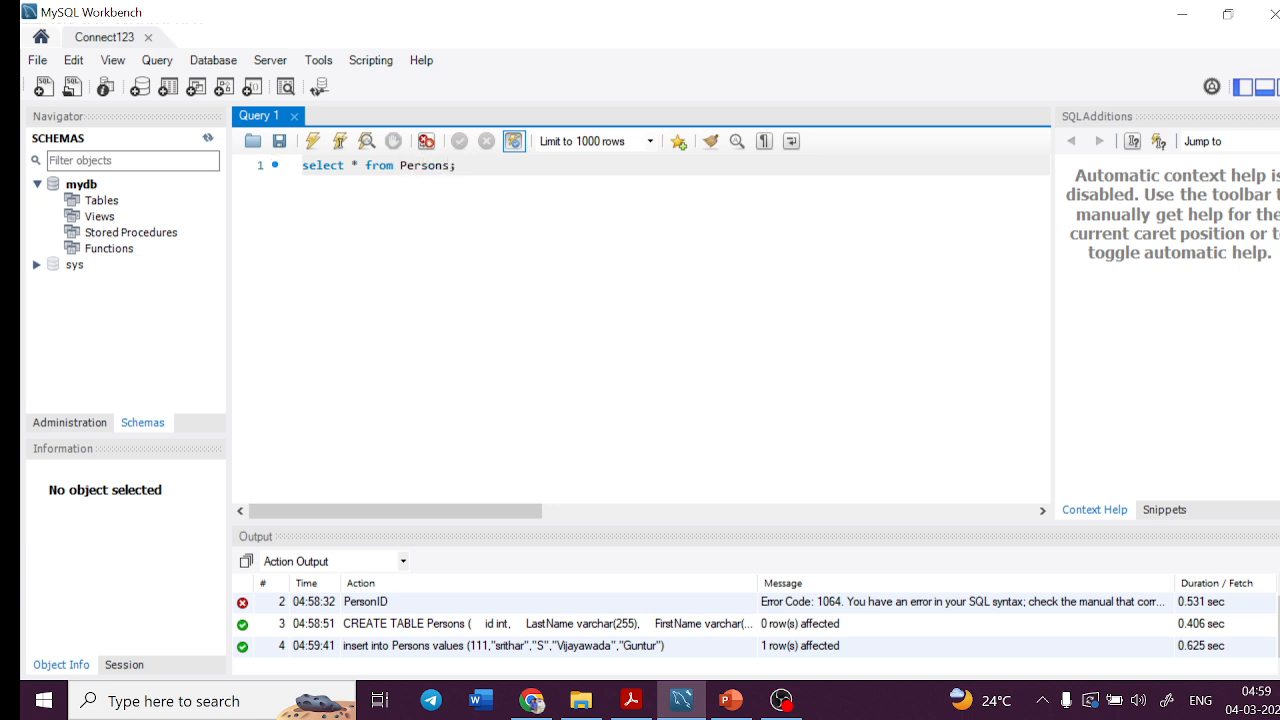
pyautogui.click(312, 141)
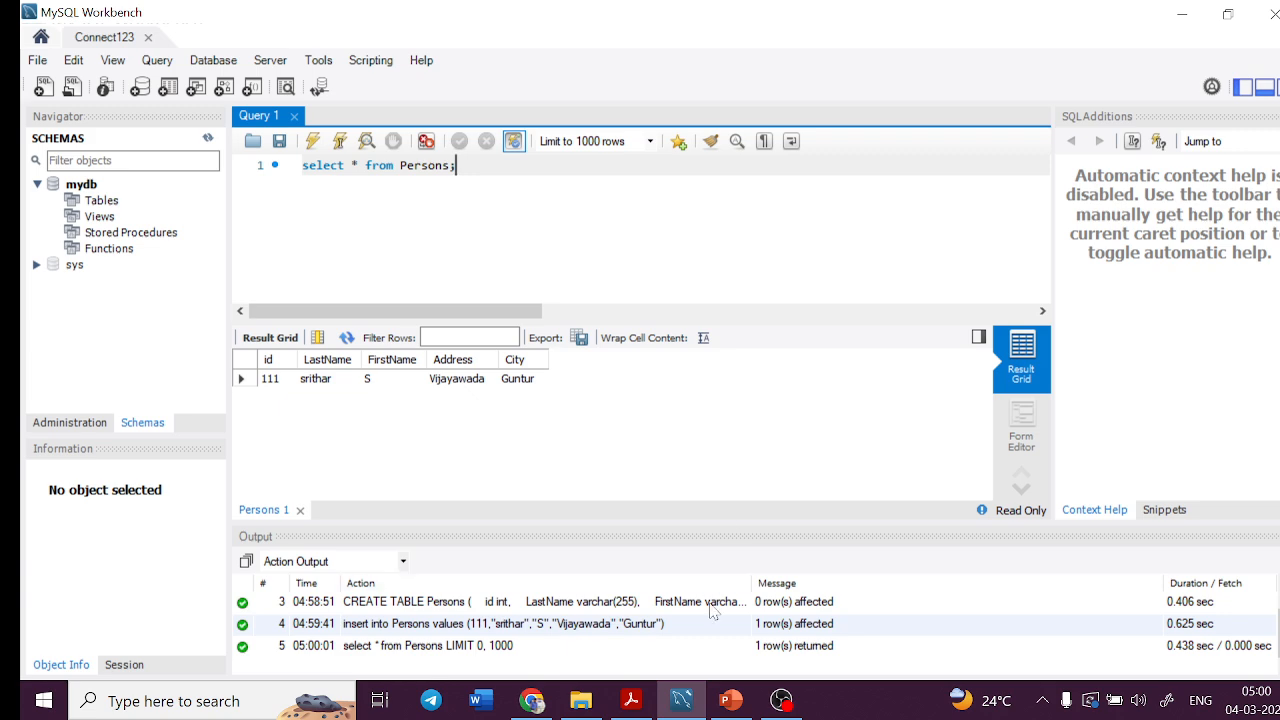
# Step: Switch to the Amazon RDS console in Chrome and request deletion of the database-1 instance from the Databases list
pyautogui.click(533, 699)
pyautogui.click(135, 20)
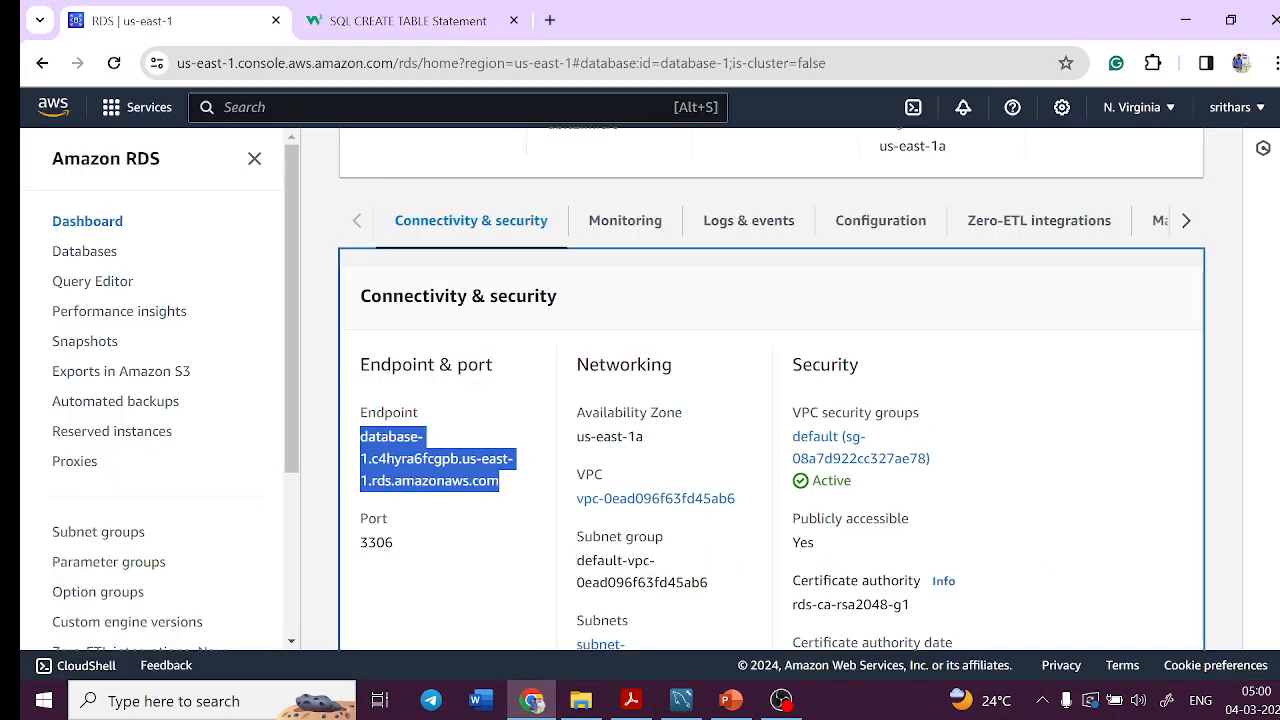
pyautogui.scroll(3, 588, 450)
pyautogui.click(428, 160)
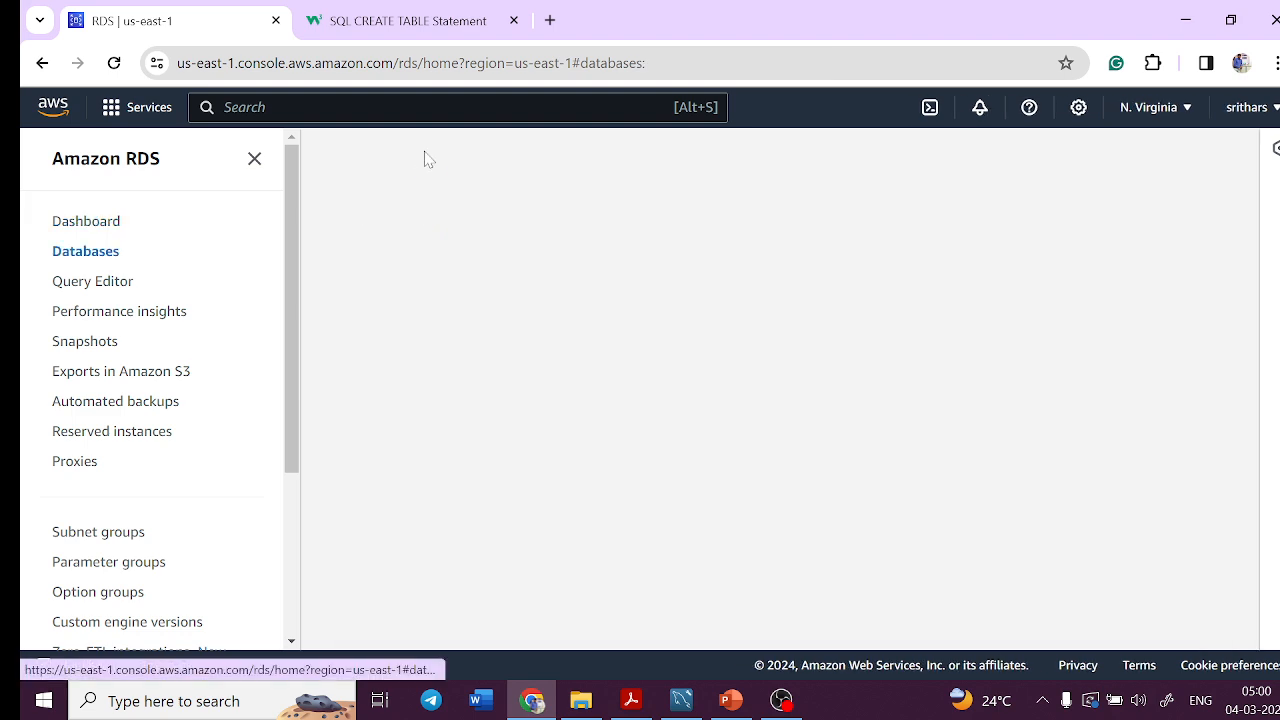
pyautogui.click(367, 518)
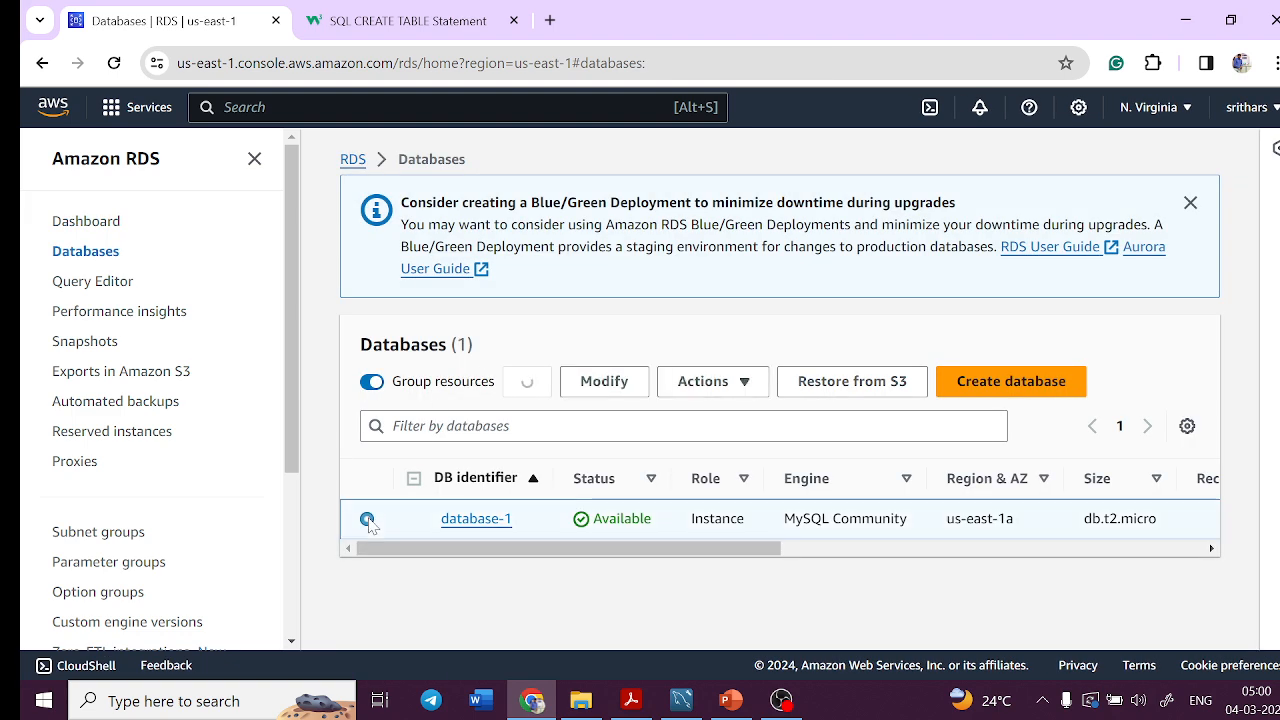
pyautogui.click(724, 383)
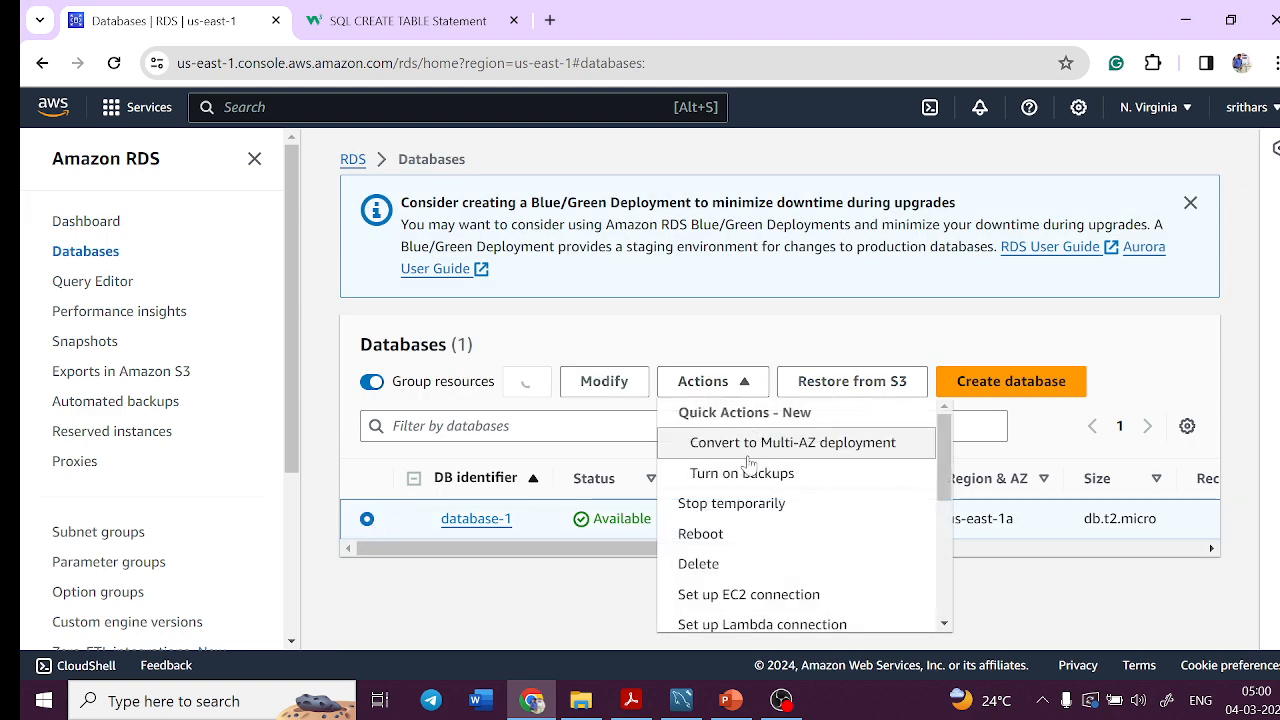
pyautogui.click(731, 570)
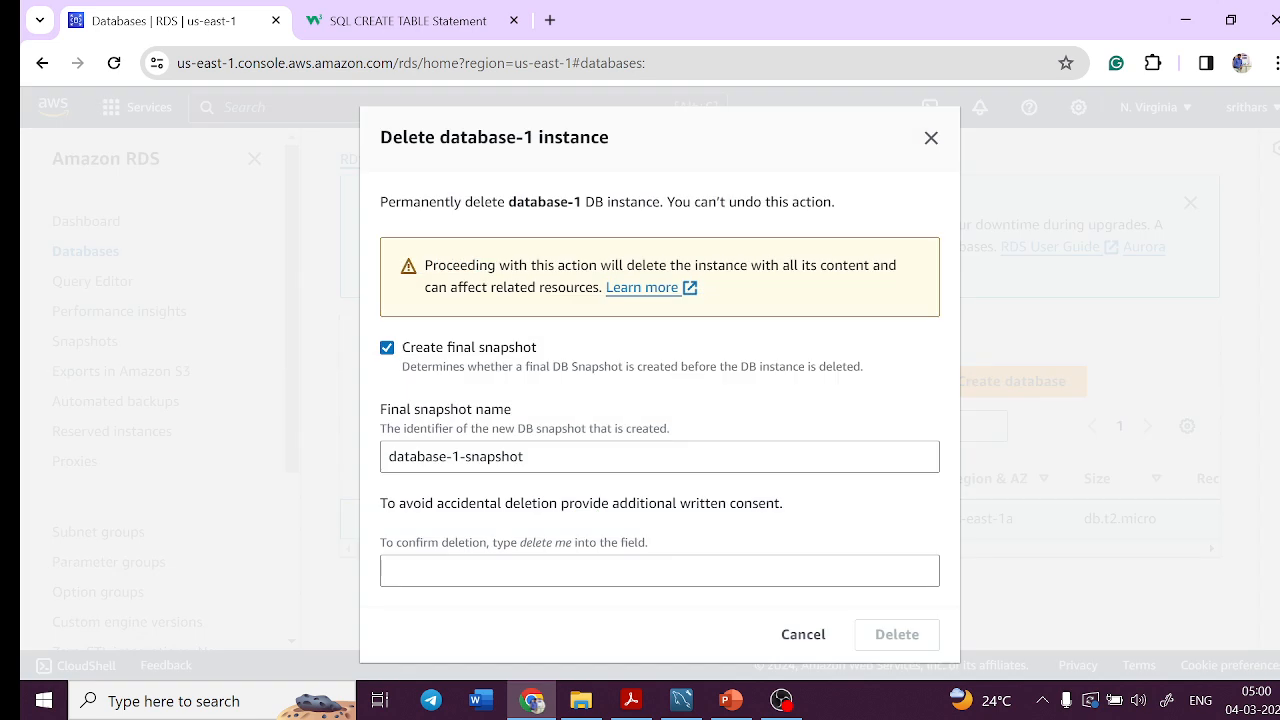
# Step: Decline the final snapshot, enter "delete me" as consent, acknowledge the loss of automated backups and delete database-1
pyautogui.click(457, 355)
pyautogui.click(458, 534)
pyautogui.write('del')
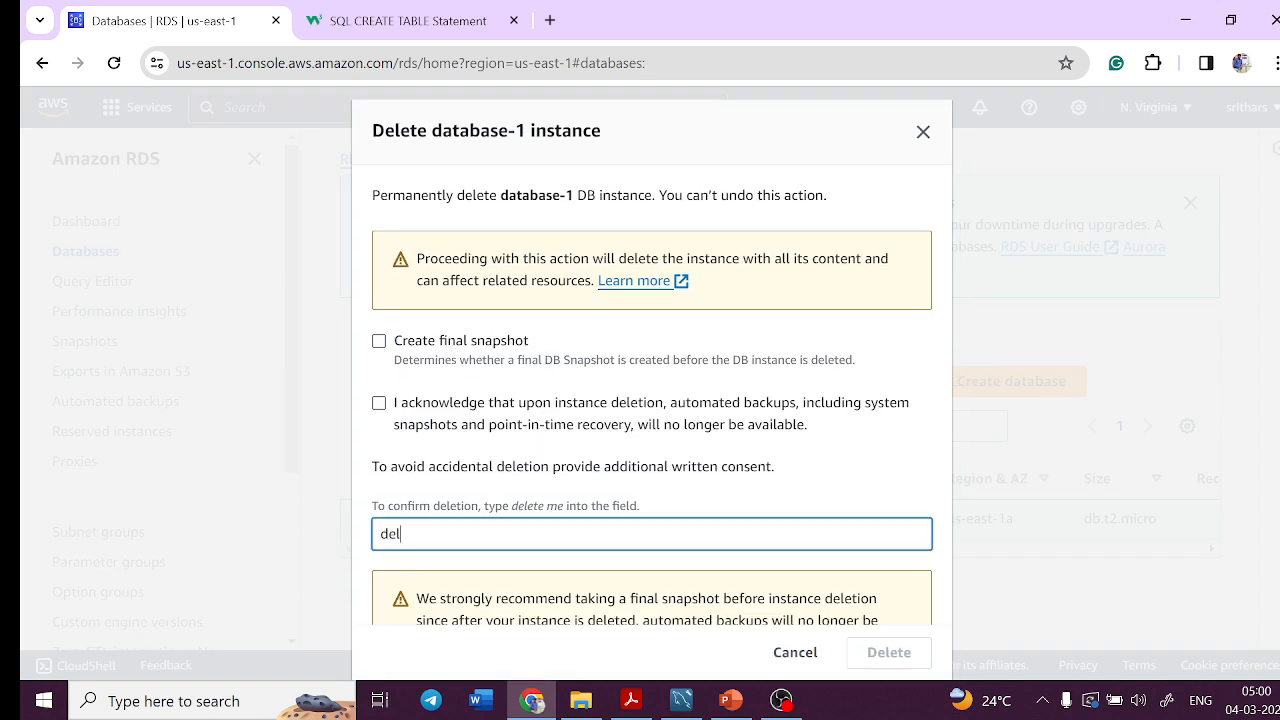
pyautogui.write('ete me')
pyautogui.click(379, 403)
pyautogui.click(890, 662)
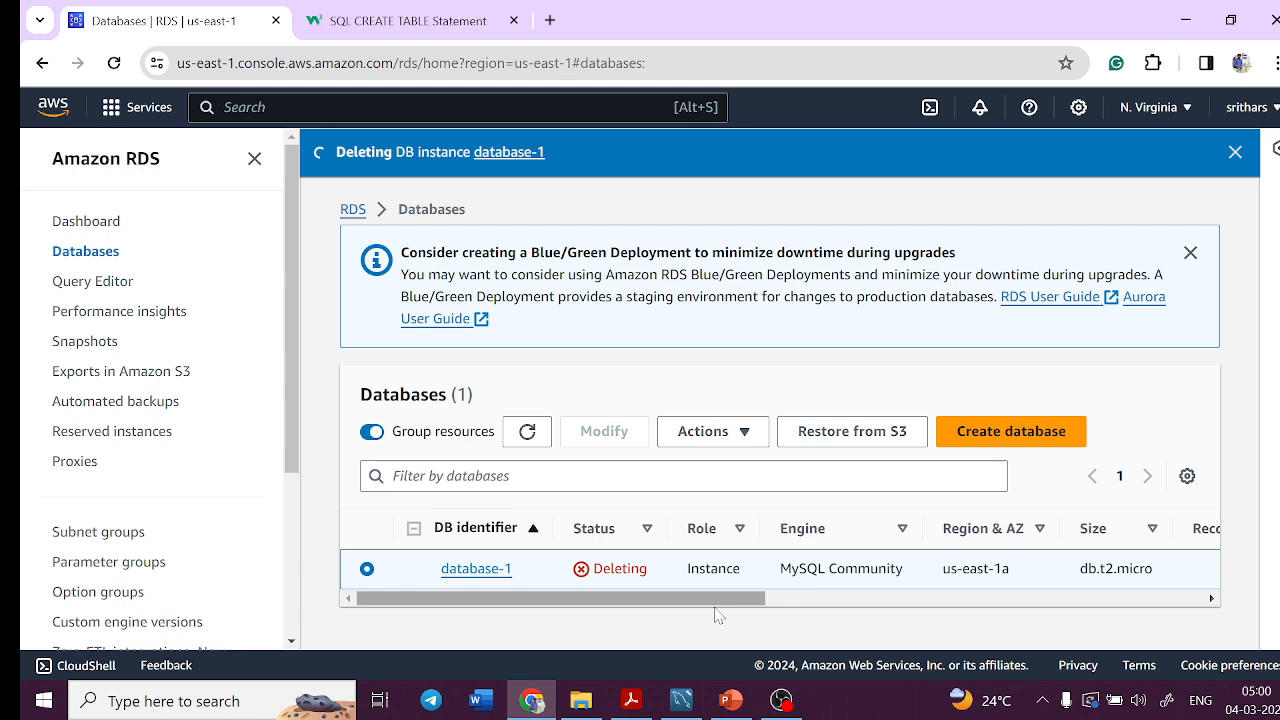
# Step: Switch to the PowerPoint presentation and show the closing slide 6, "Thank You!!!"
pyautogui.click(733, 697)
pyautogui.scroll(-2, 110, 560)
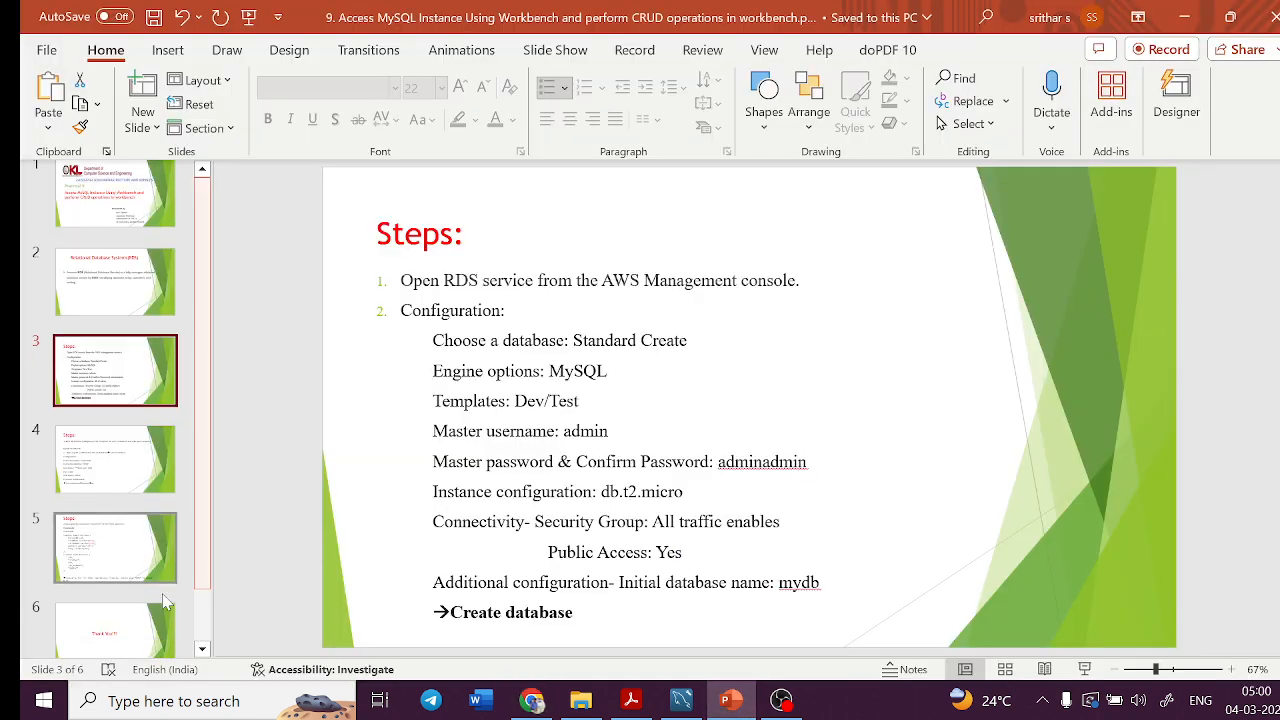
pyautogui.click(110, 592)
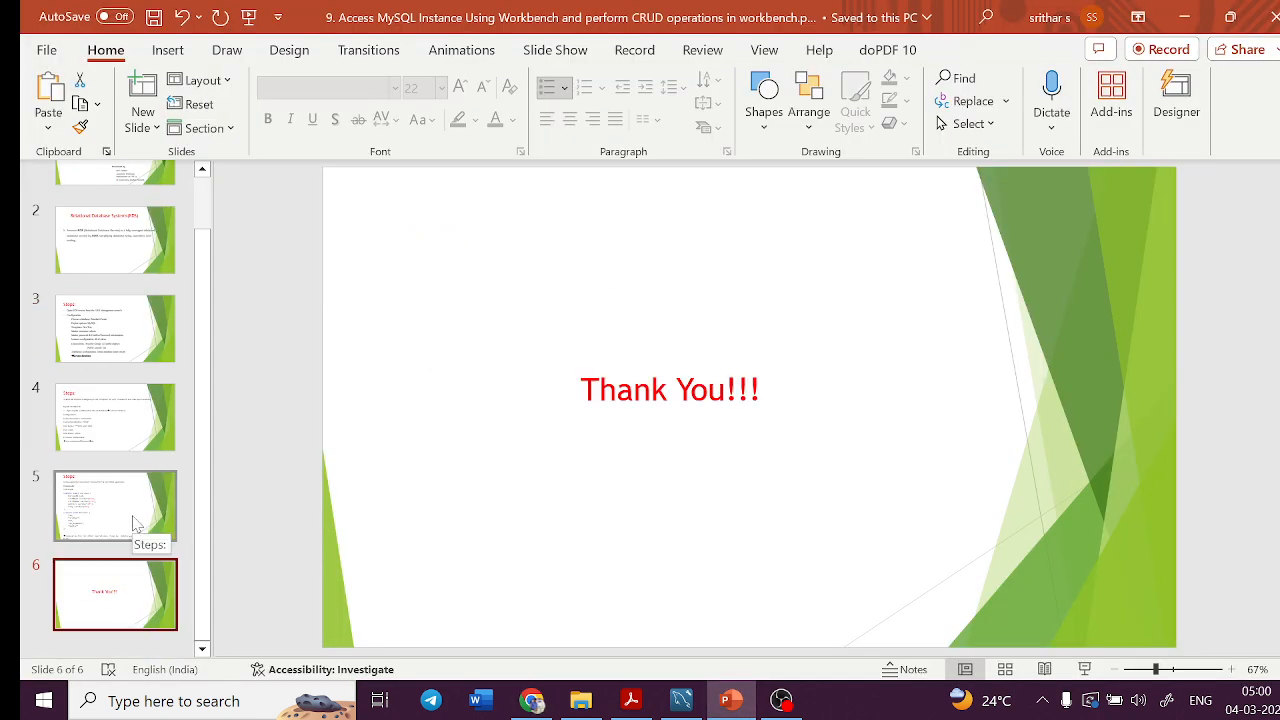